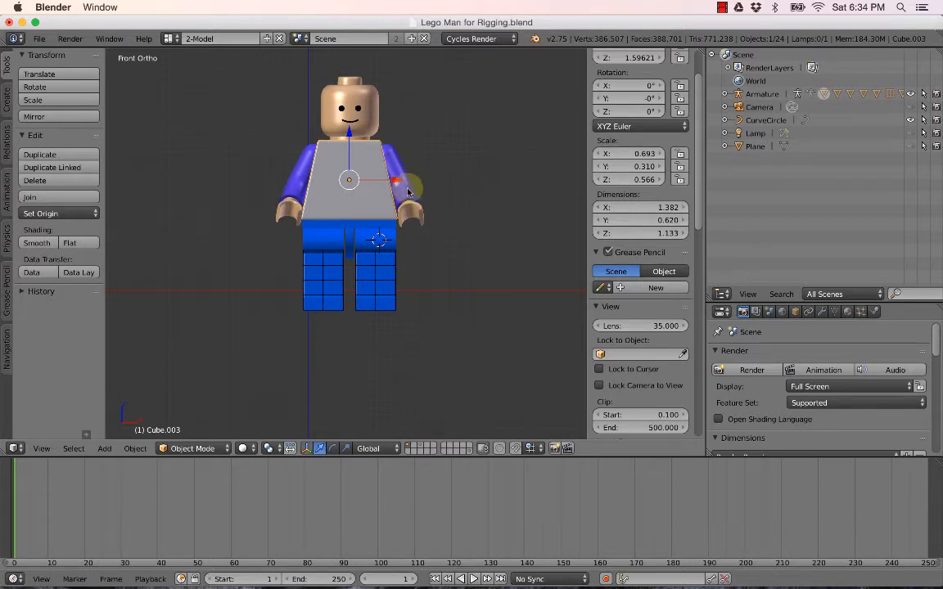
right_click(370, 114)
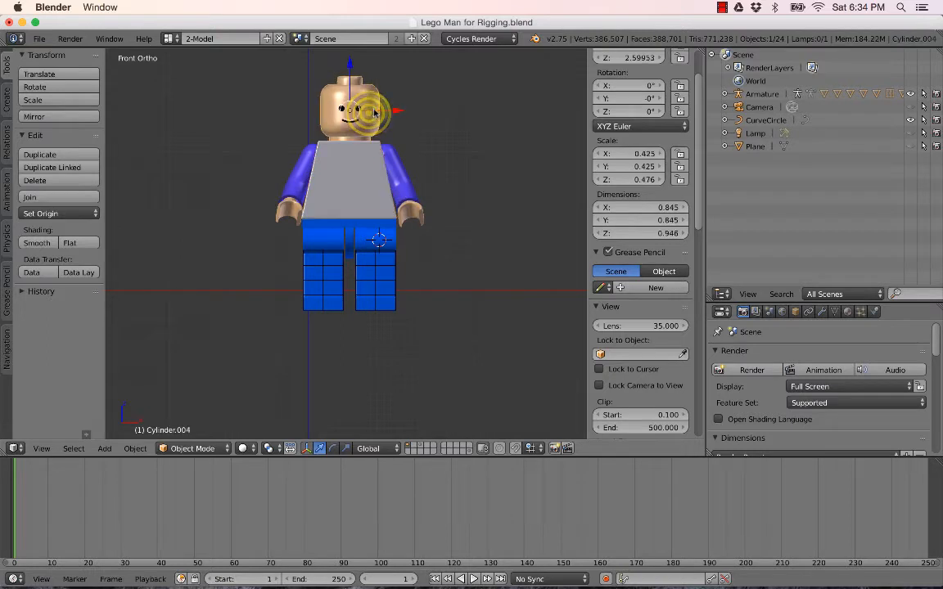
key(g)
right_click(422, 92)
right_click(407, 189)
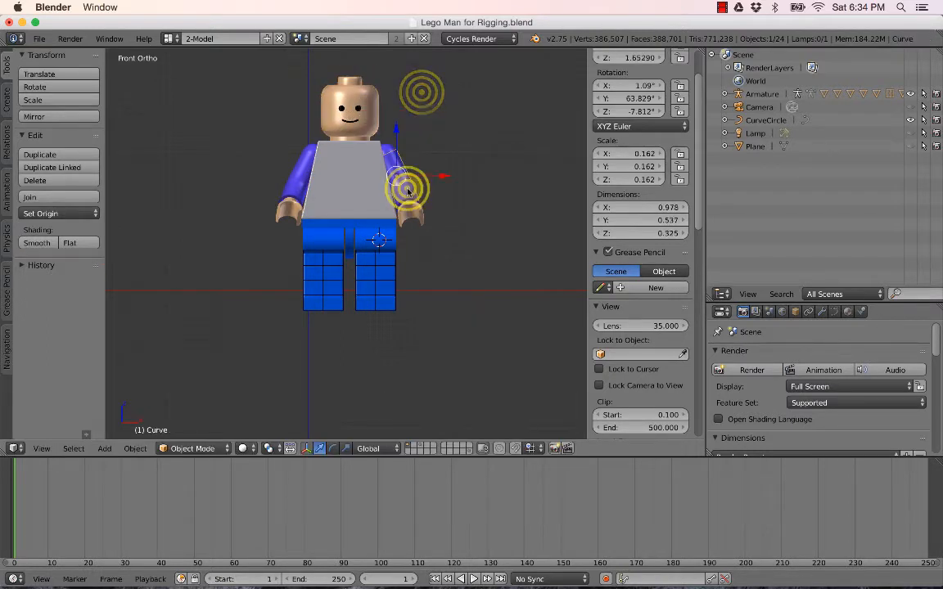
key(r)
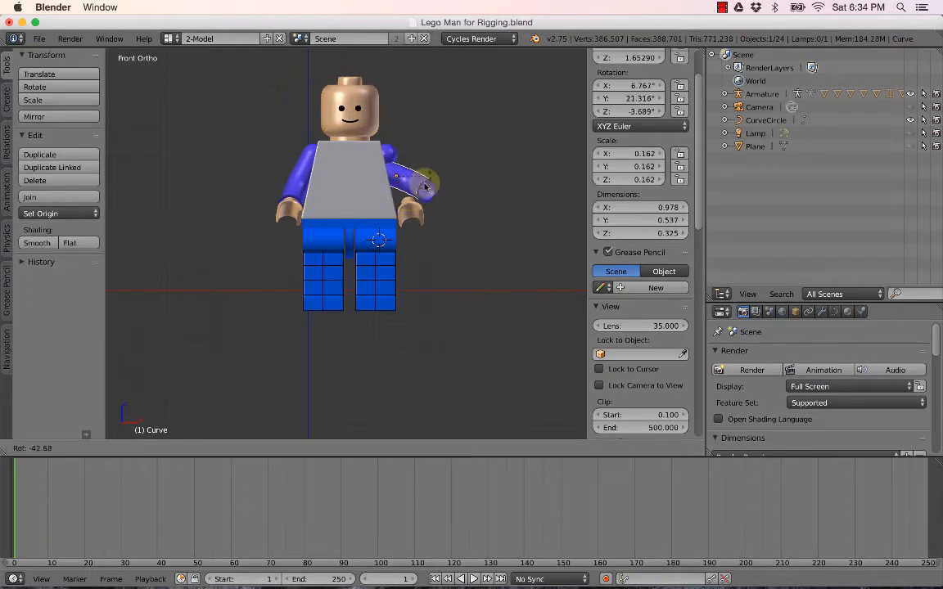
right_click(449, 166)
right_click(301, 189)
key(r)
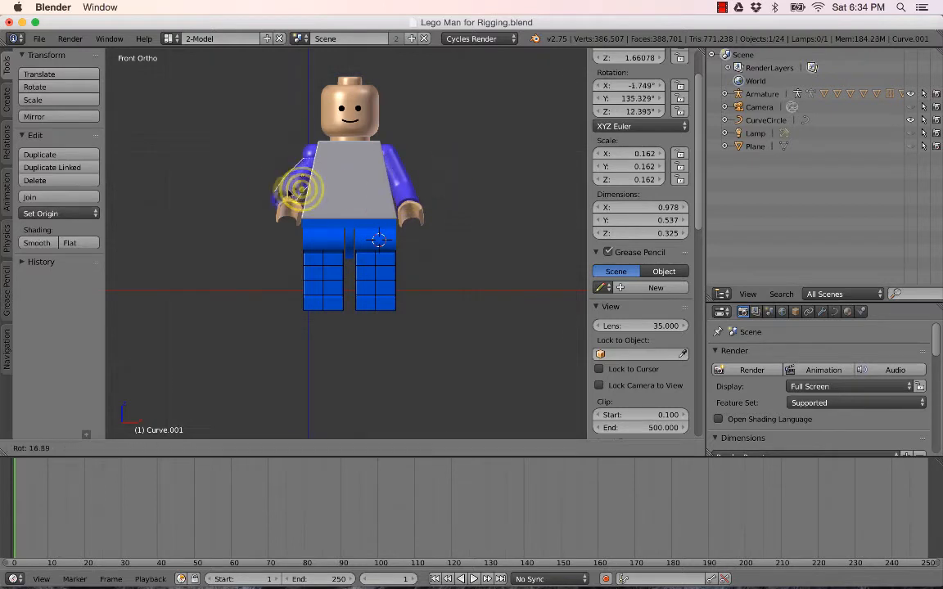
click(281, 189)
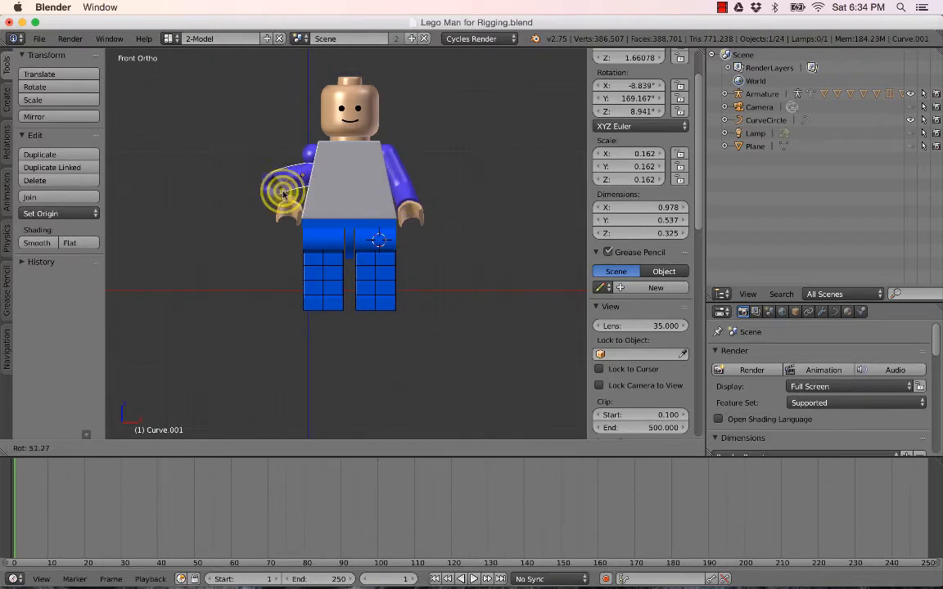
right_click(314, 280)
key(r)
right_click(324, 302)
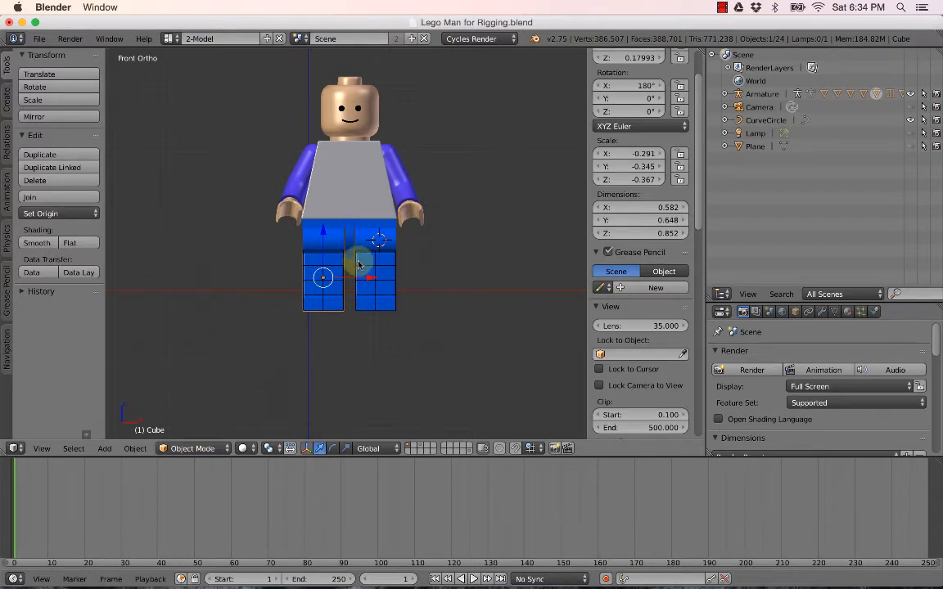
click(202, 449)
click(201, 449)
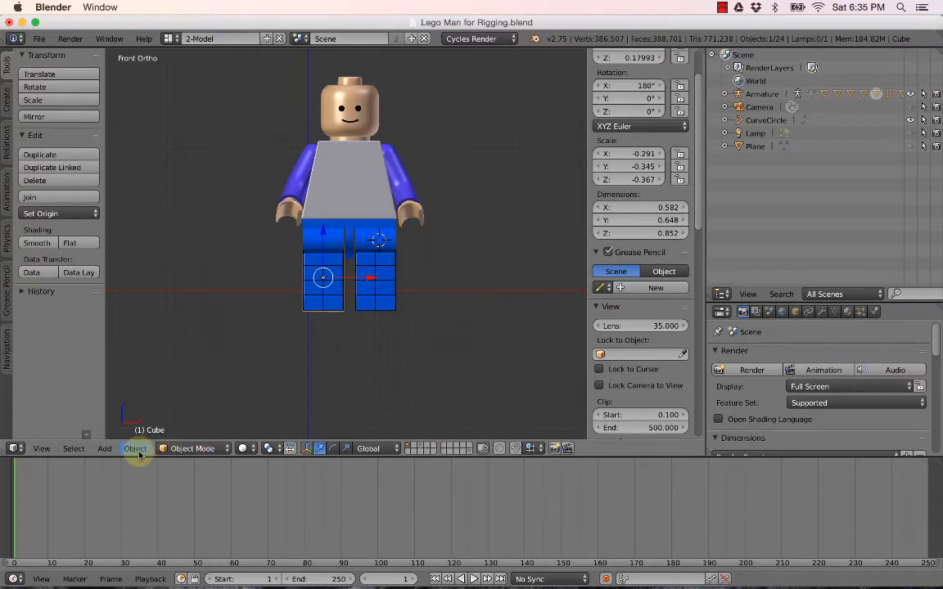
Select the grey torso and snap the 3D cursor to it.
right_click(350, 191)
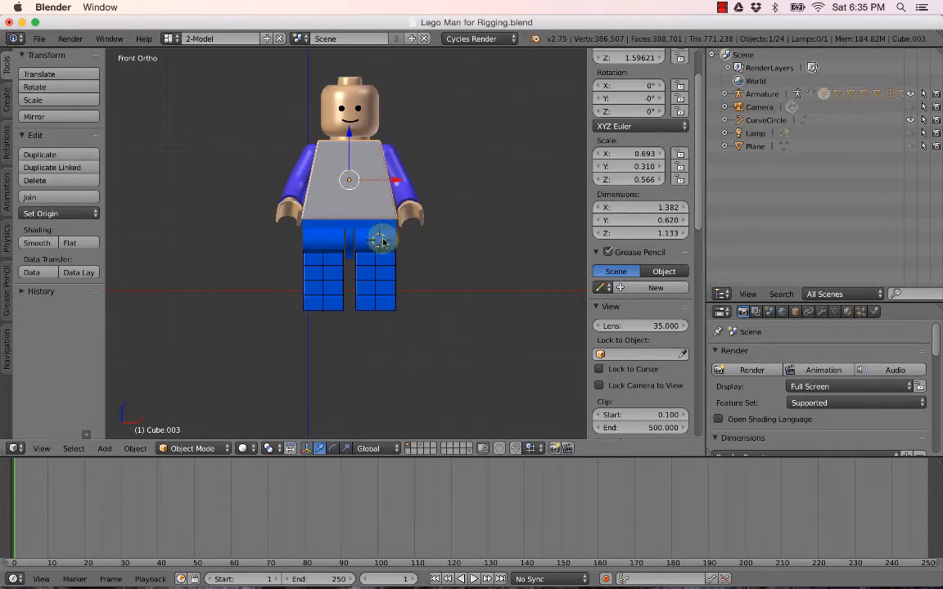
click(488, 232)
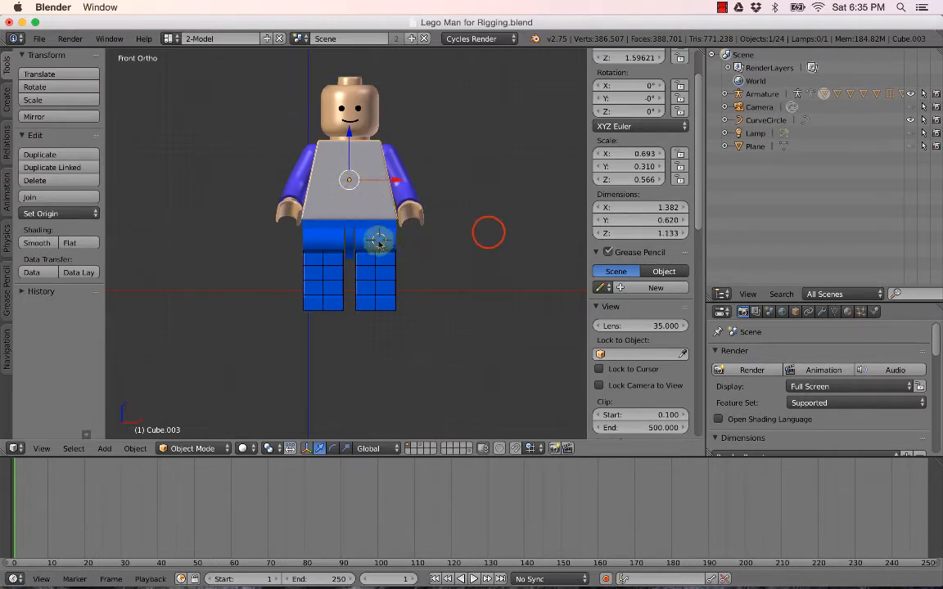
click(467, 155)
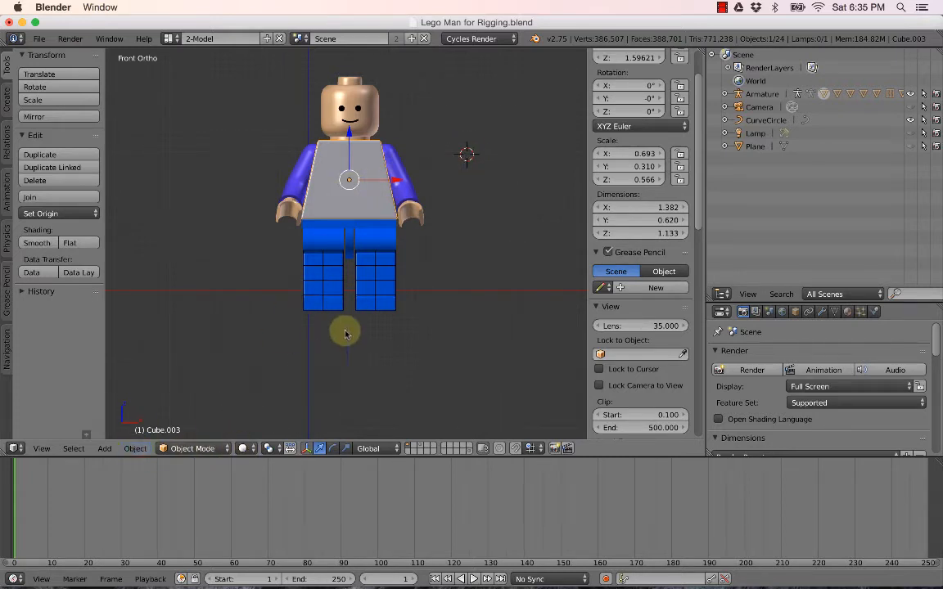
click(135, 448)
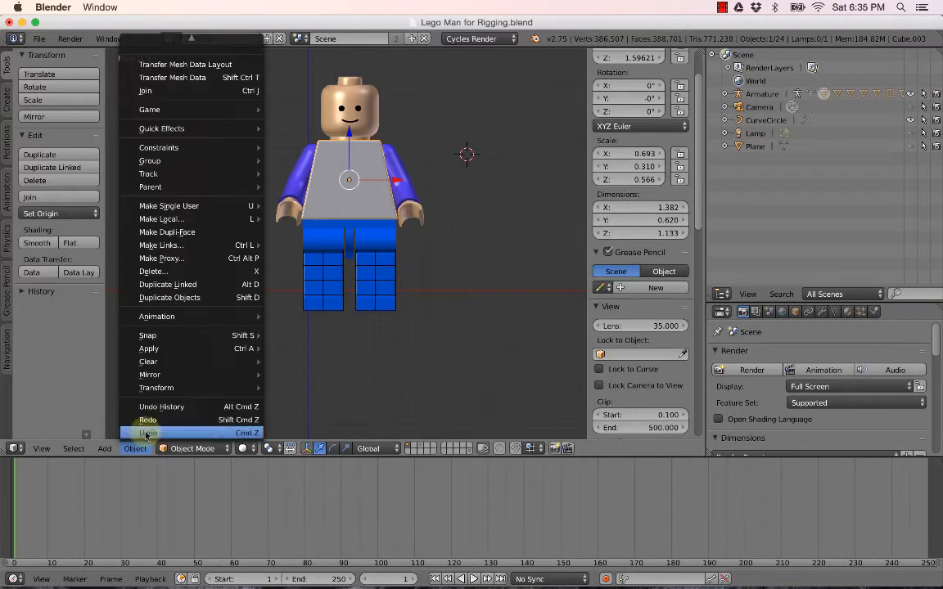
click(150, 336)
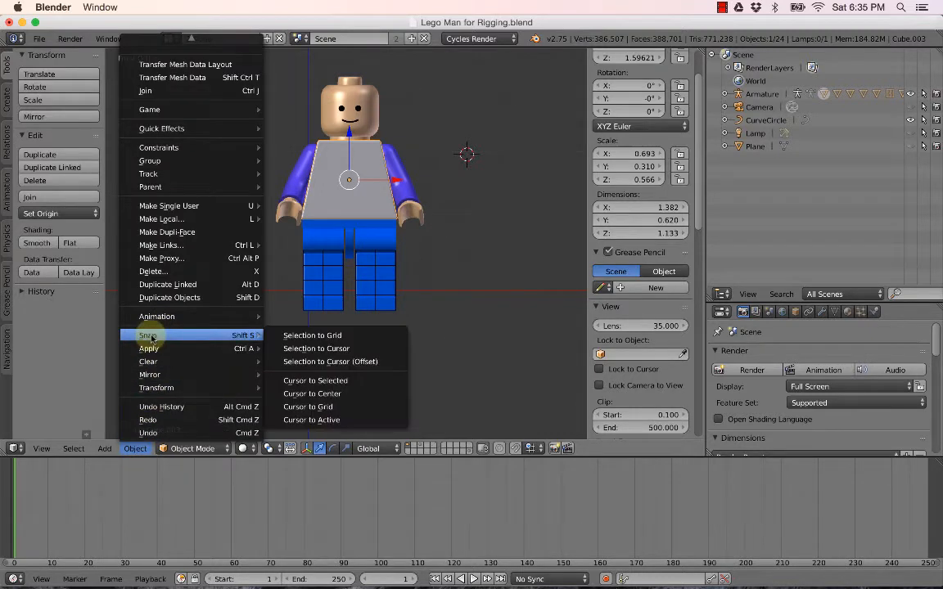
click(304, 382)
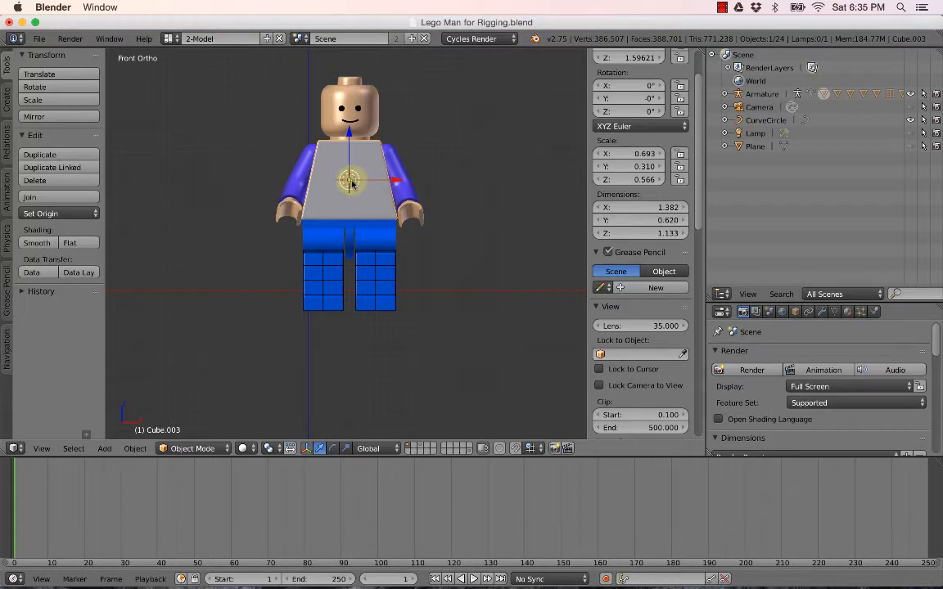
Add a single-bone armature at the 3D cursor inside the torso.
click(105, 450)
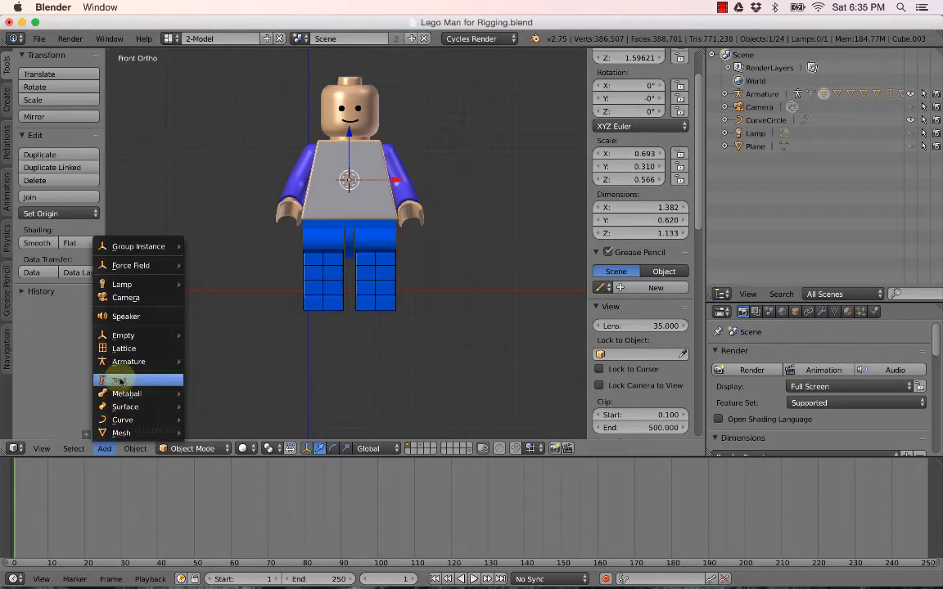
mouse_move(109, 361)
click(219, 361)
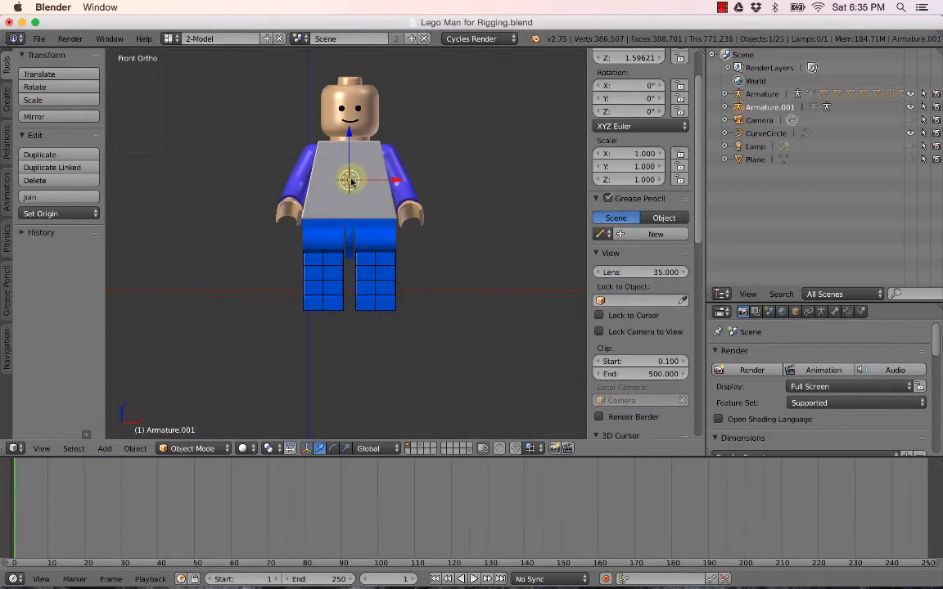
scroll(367, 187, up, 2)
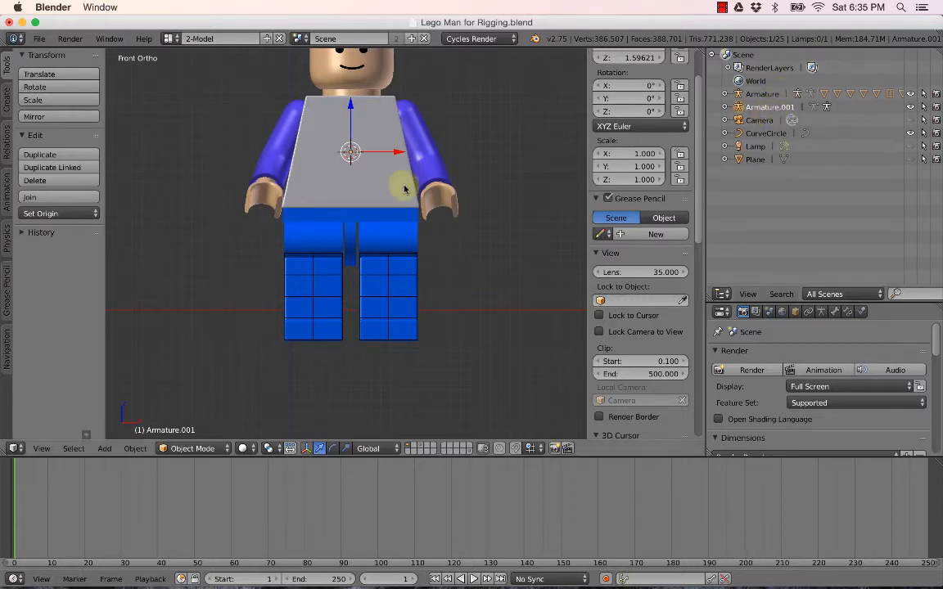
scroll(360, 149, down, 2)
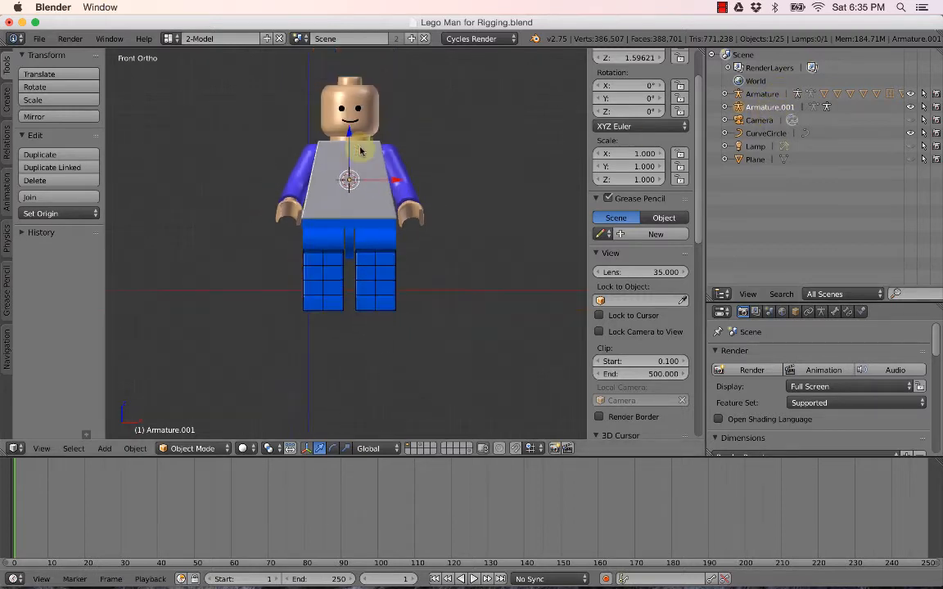
mouse_move(438, 172)
middle_down()
mouse_move(375, 173)
mouse_move(434, 175)
middle_up()
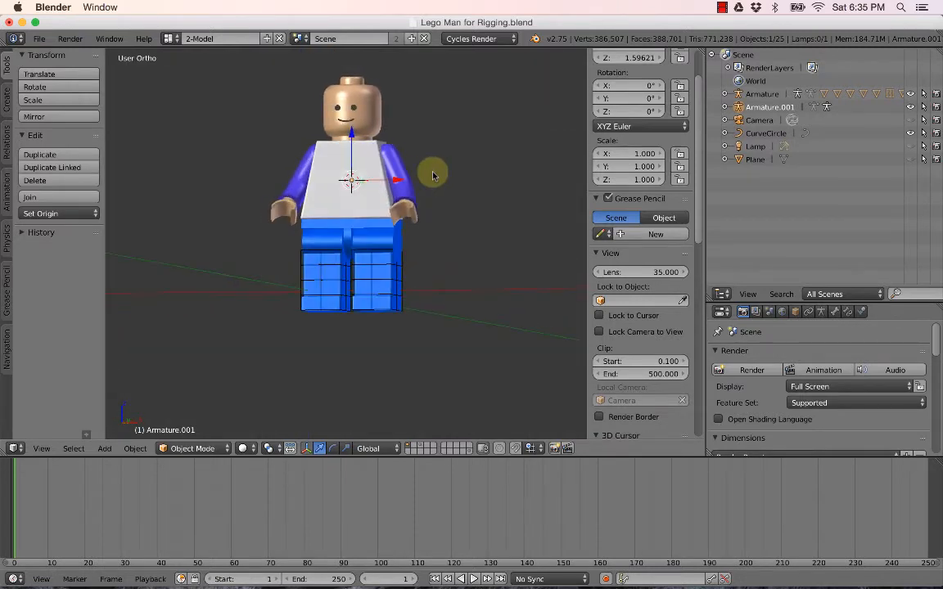
key(KP_1)
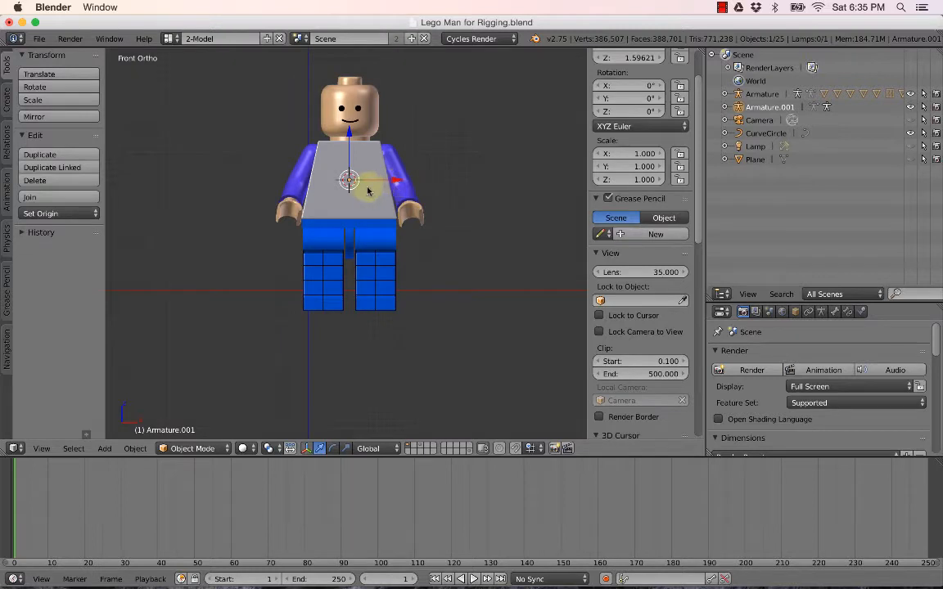
key(g)
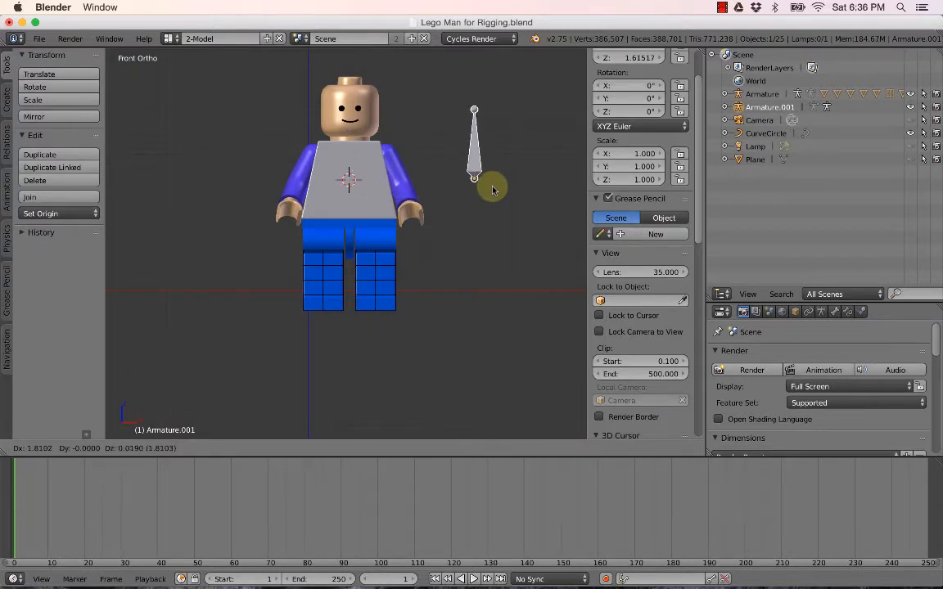
right_click(491, 189)
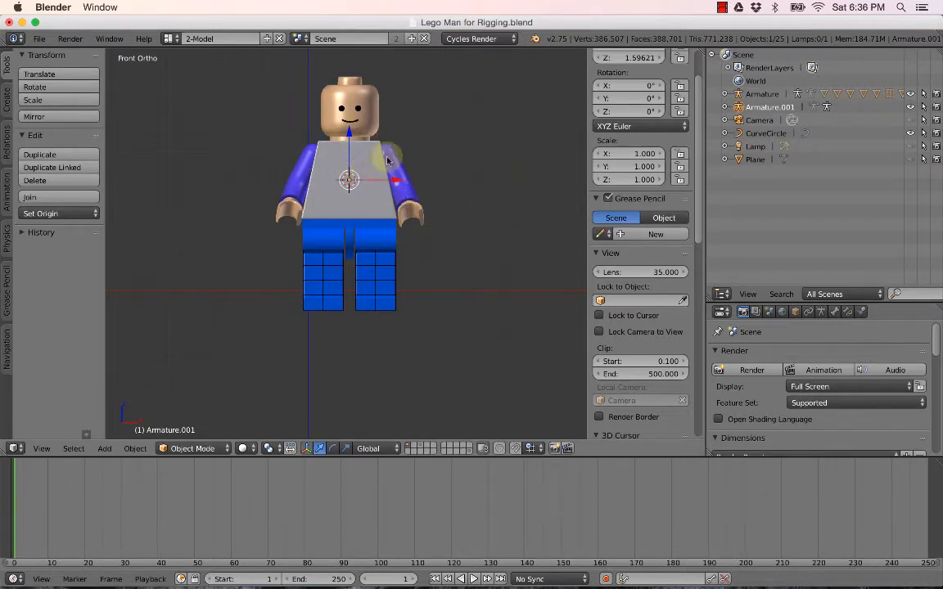
Enable X-Ray in the new armature's display settings so its bone shows through the body.
click(822, 314)
scroll(825, 320, down, 3)
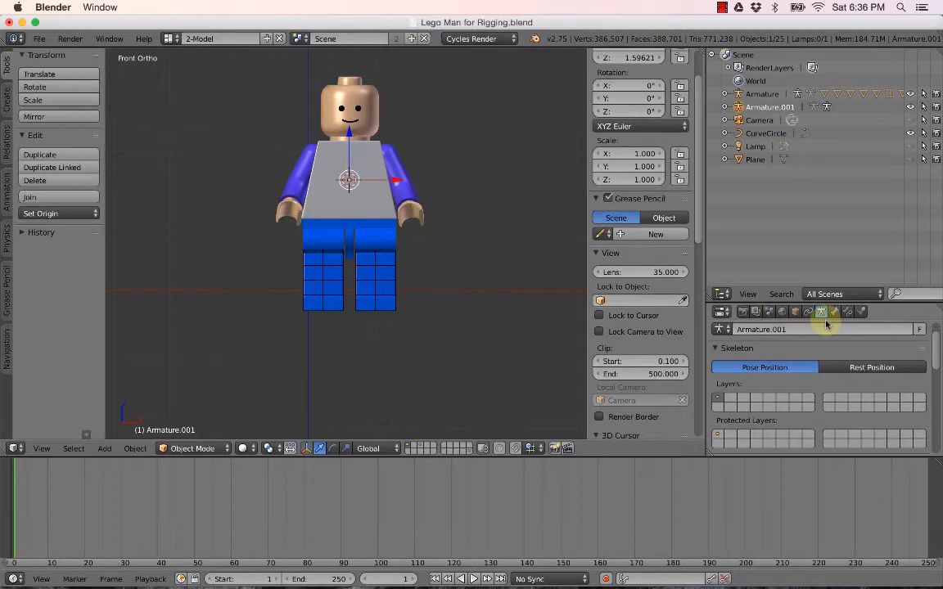
drag(830, 288, 828, 180)
scroll(829, 278, down, 1)
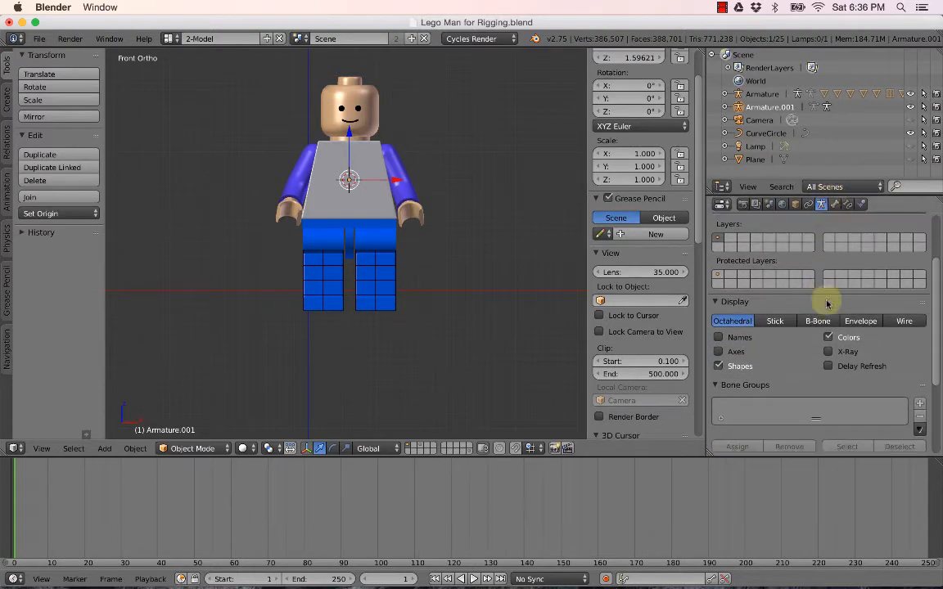
click(830, 352)
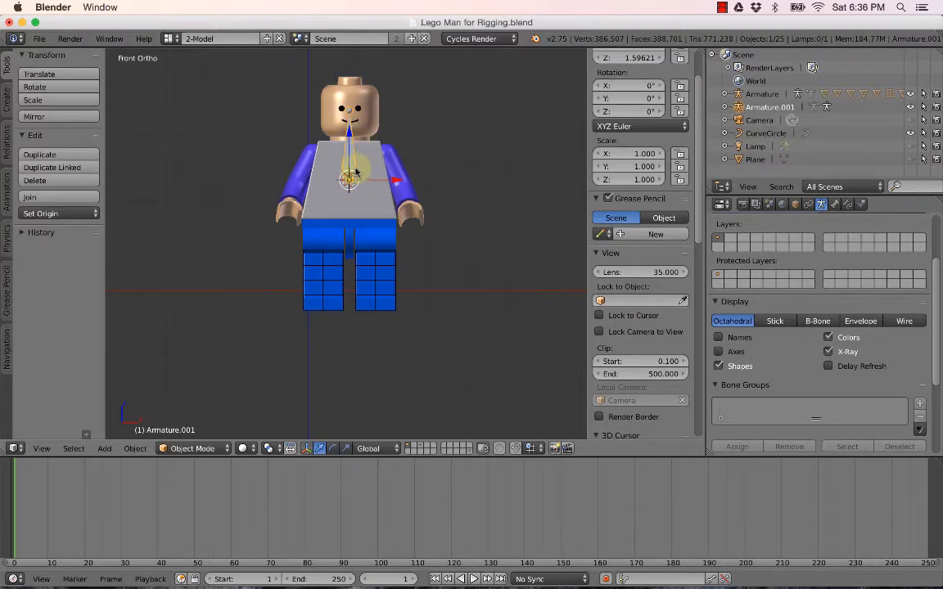
Move the armature down along Z by about 0.5 units, placing the bone's base near the torso's lower edge.
key(g)
key(z)
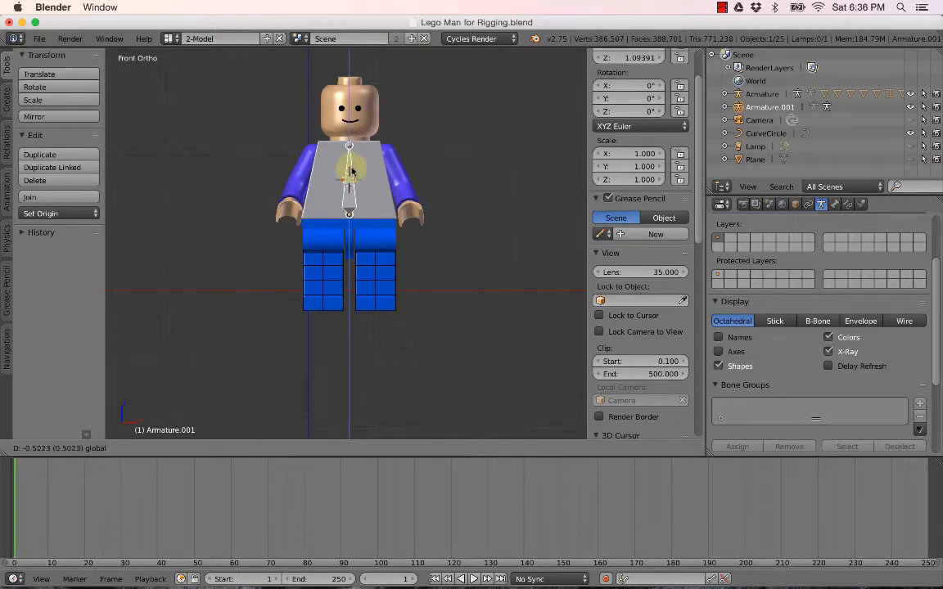
click(352, 171)
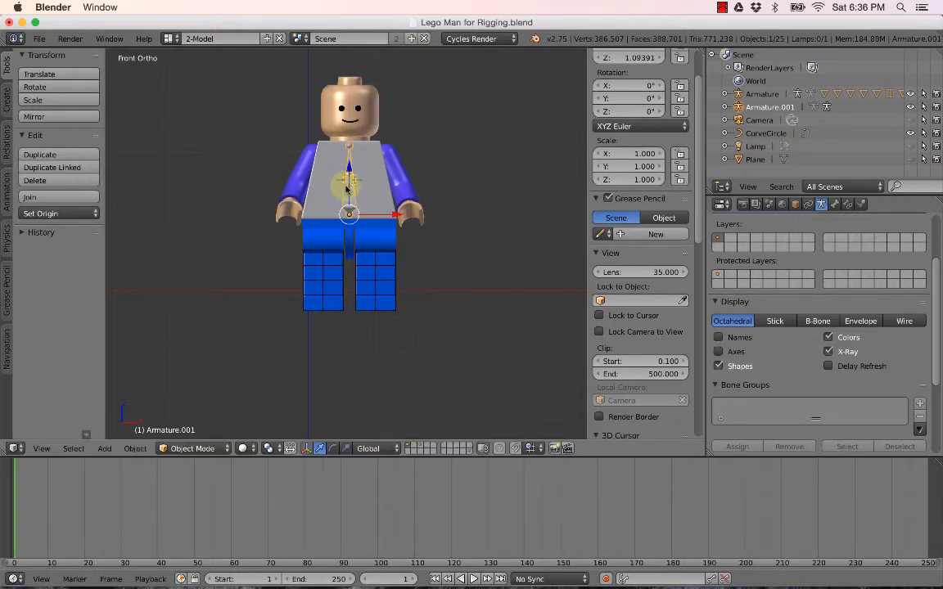
Switch the armature to Edit Mode and add a second bone at the 3D cursor.
scroll(347, 180, up, 2)
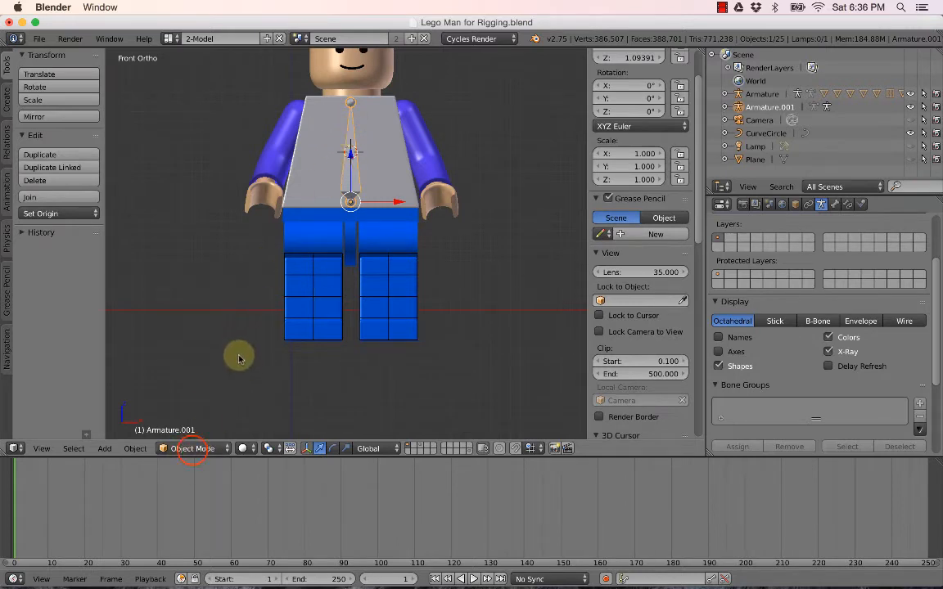
click(190, 448)
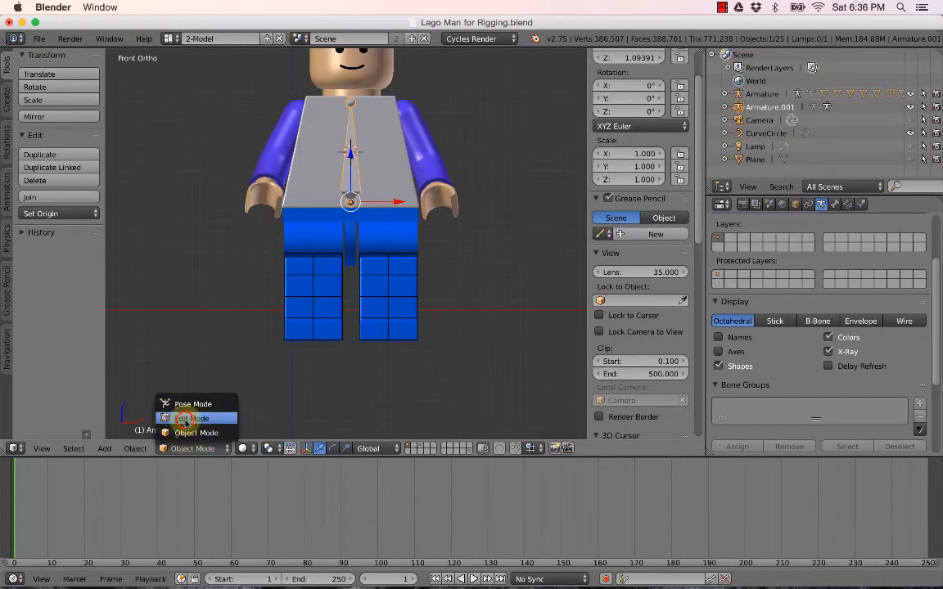
click(199, 411)
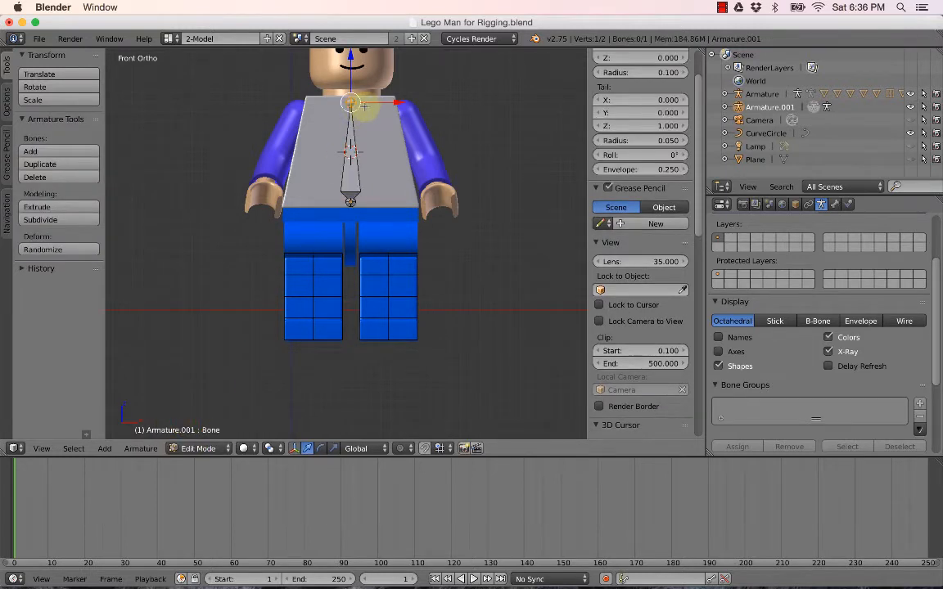
click(104, 448)
click(121, 431)
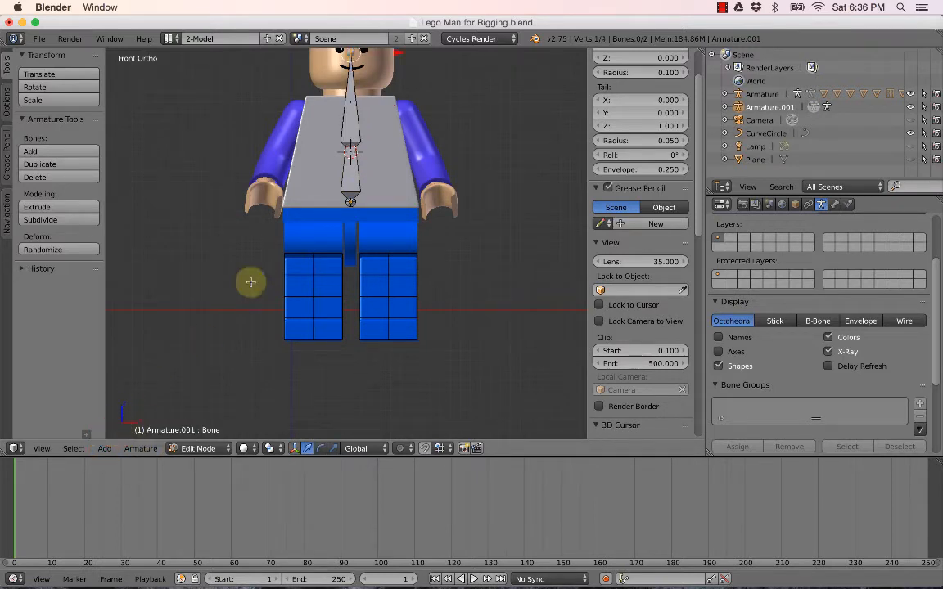
Move the second bone to the shoulder on the positive X side, about 0.55 units along X and 0.16 along Z.
right_click(354, 127)
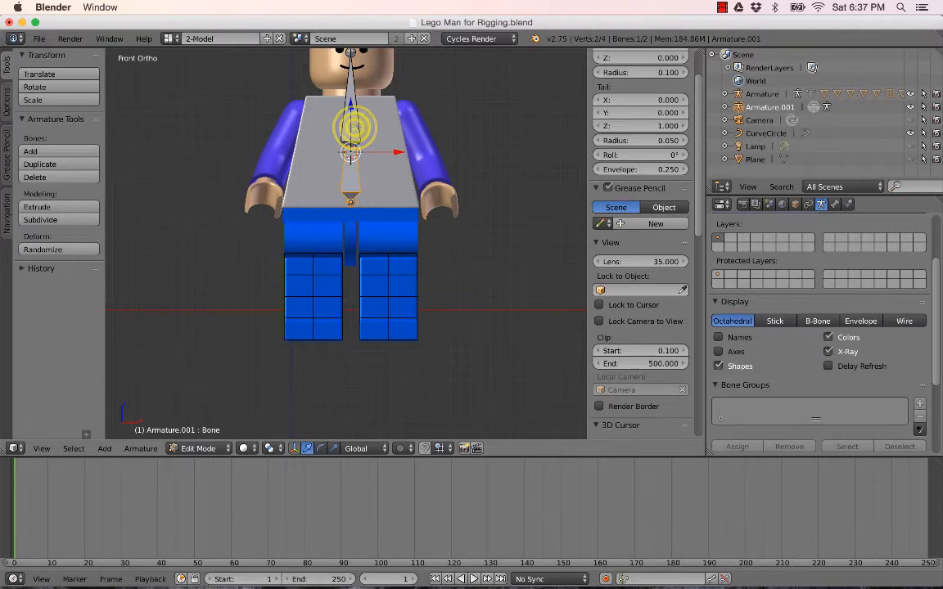
right_click(357, 123)
key(g)
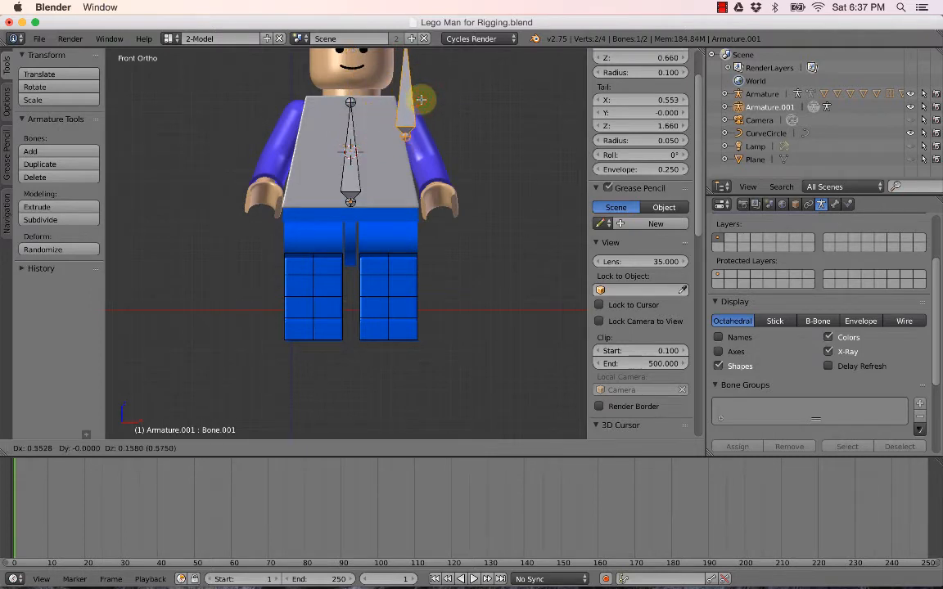
click(421, 95)
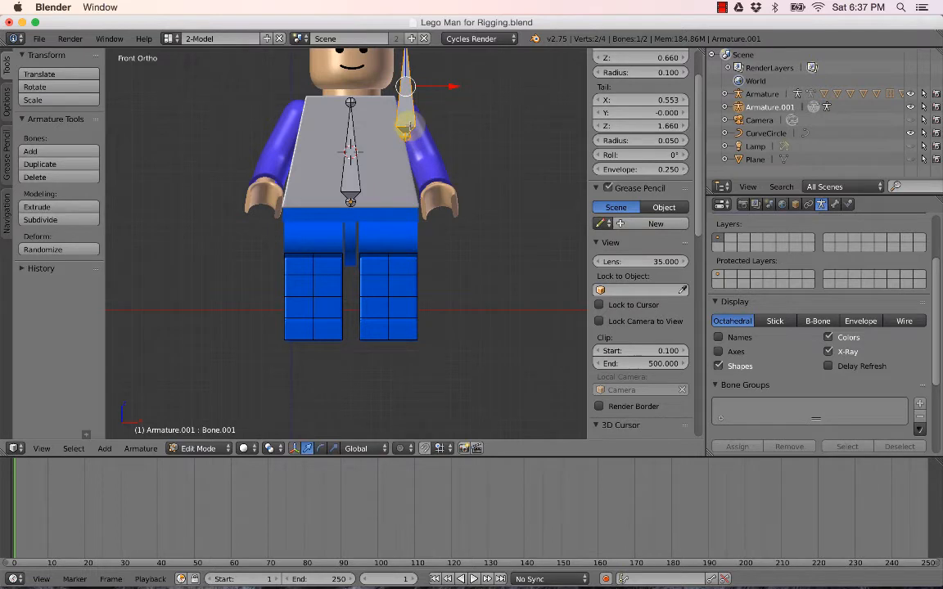
Rotate the second bone about 159° and move it about 0.18 units along X and -0.71 along Z onto the arm.
scroll(347, 246, down, 2)
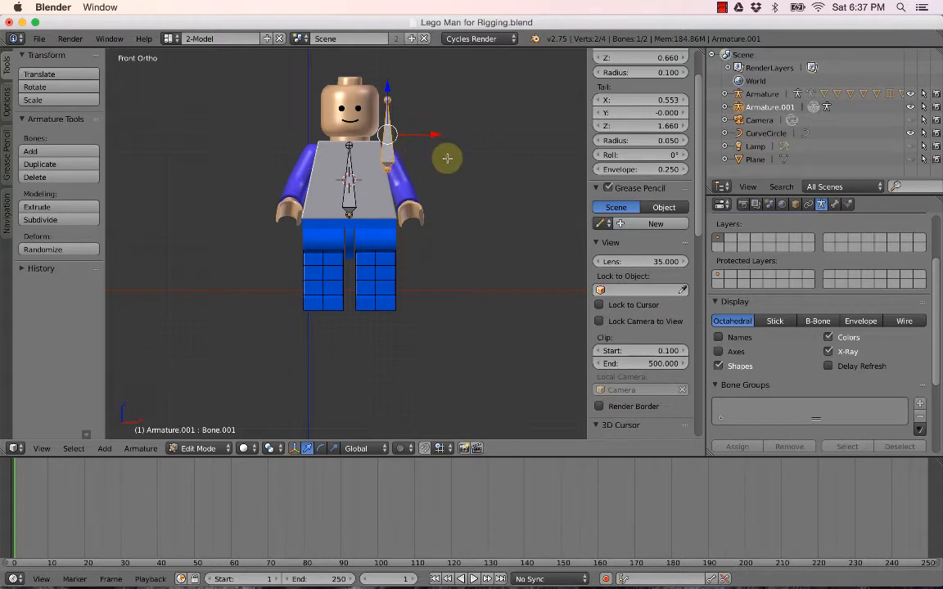
key(r)
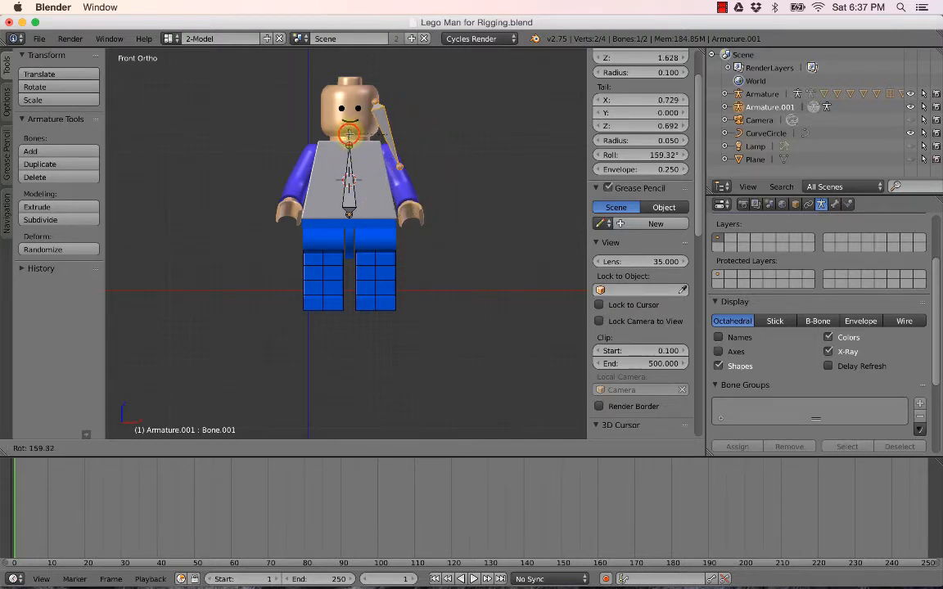
click(327, 119)
key(g)
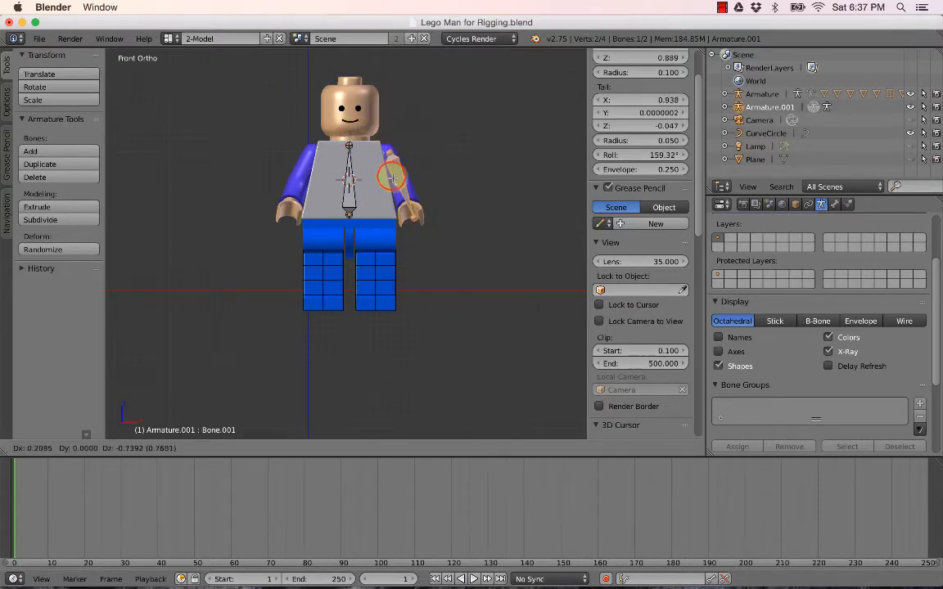
click(397, 182)
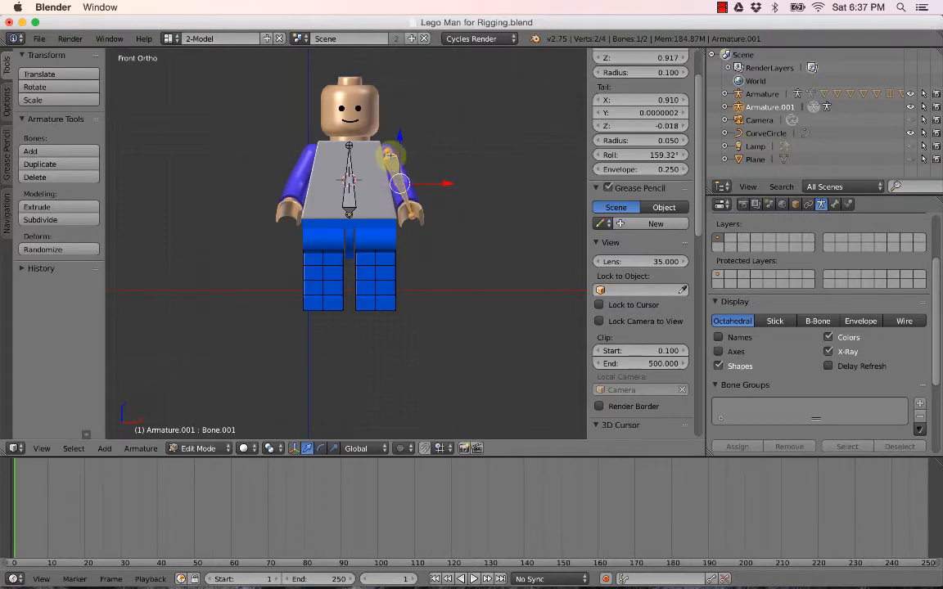
Move the arm bone's base slightly down to about Z 0.90 so it sits at the shoulder joint.
right_click(389, 149)
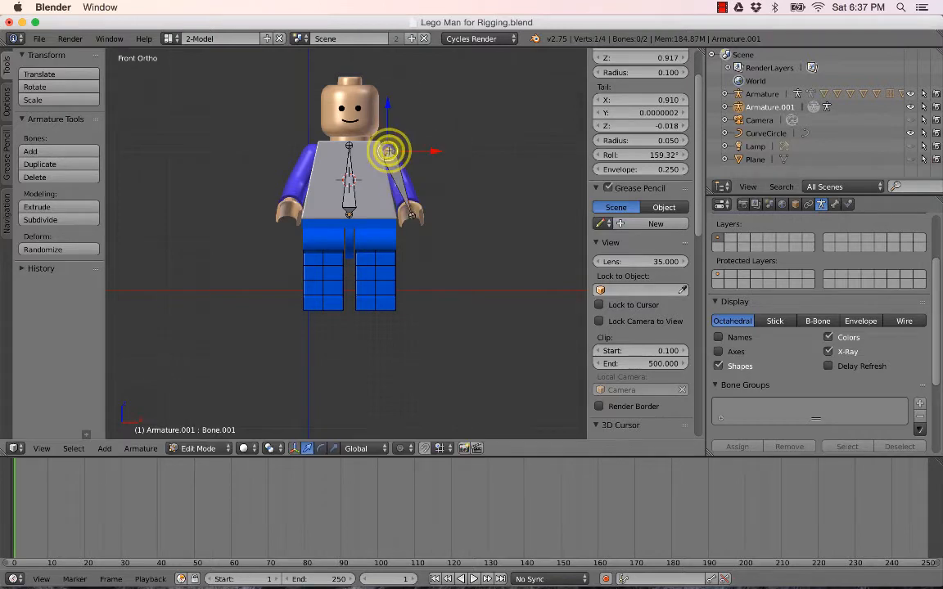
scroll(389, 150, up, 3)
shift+middle_drag(400, 120, 385, 178)
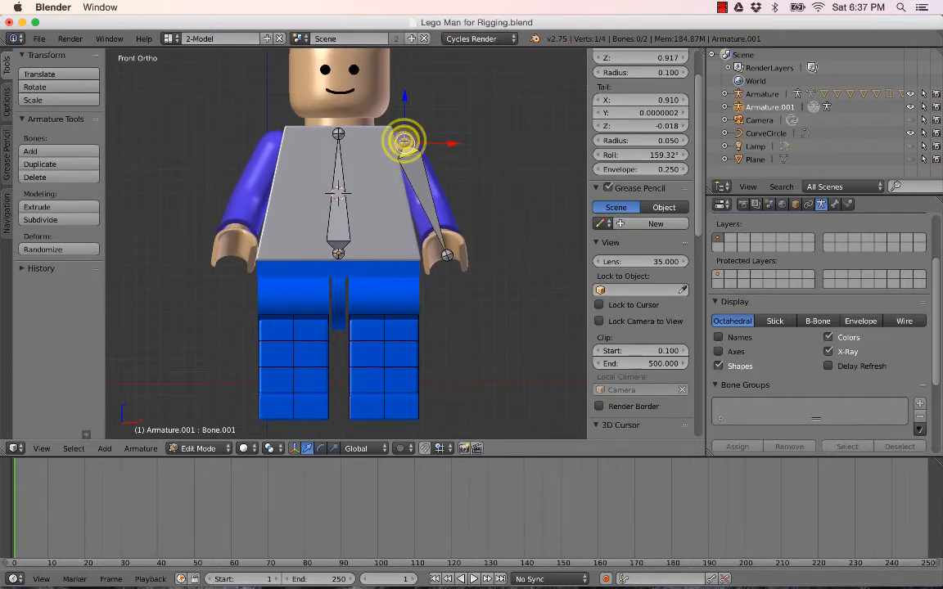
key(g)
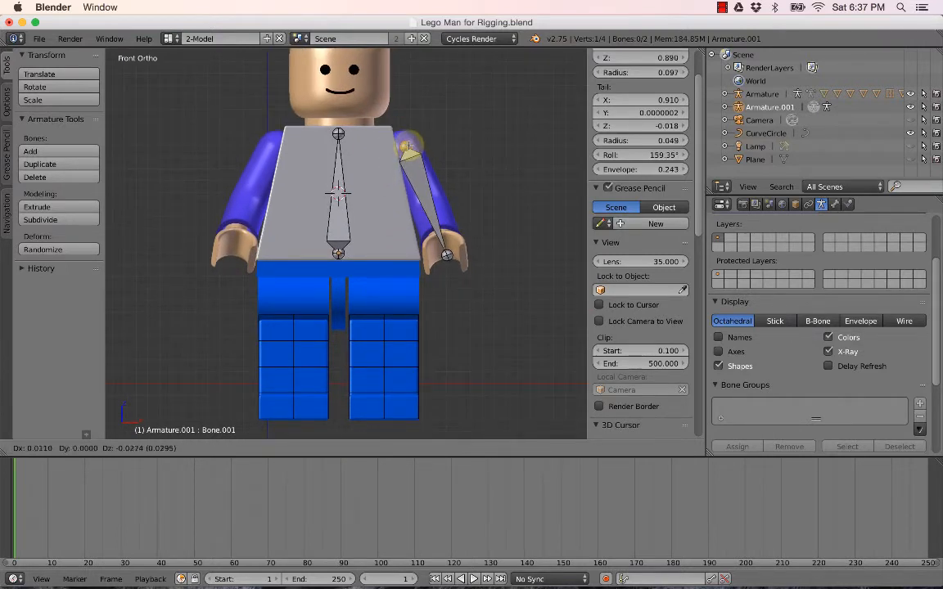
click(408, 145)
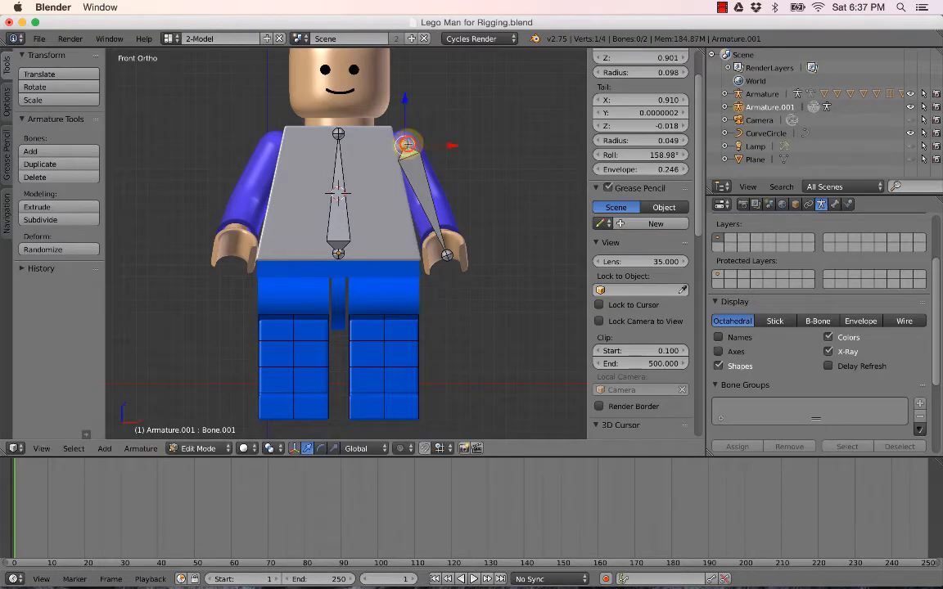
Place the arm bone's tip at the wrist in front and side views, at about X 0.84, Y -0.25, Z 0.17.
right_click(450, 255)
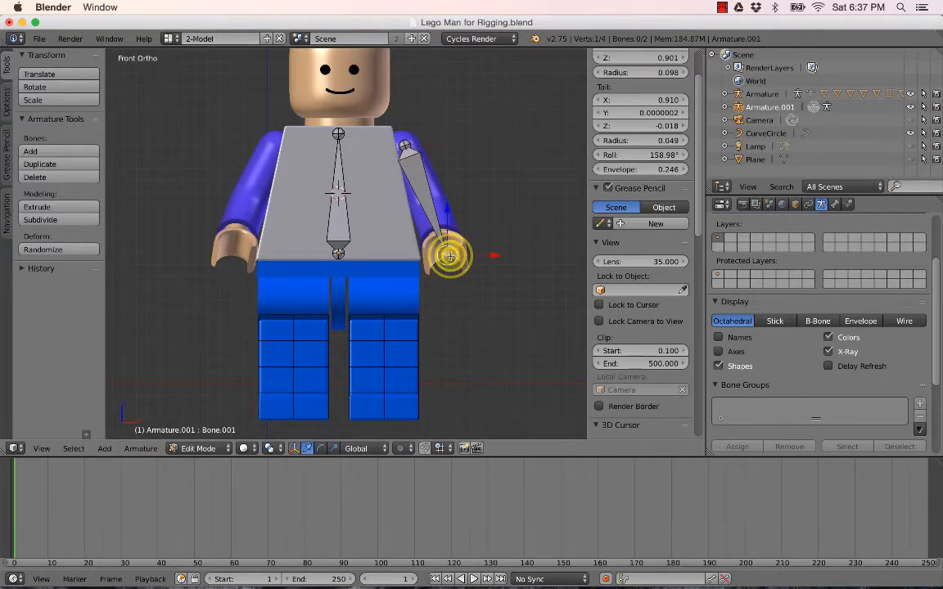
key(g)
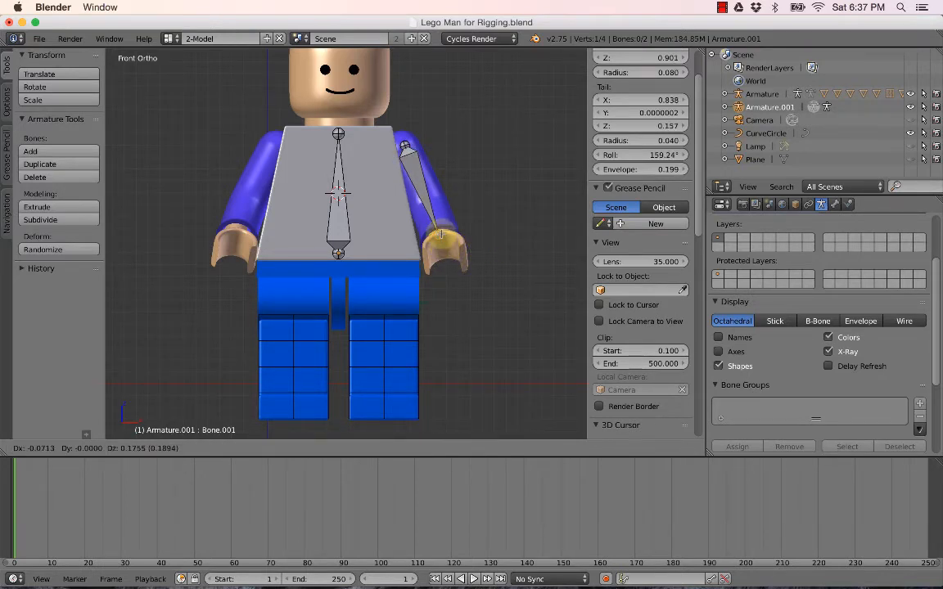
click(441, 232)
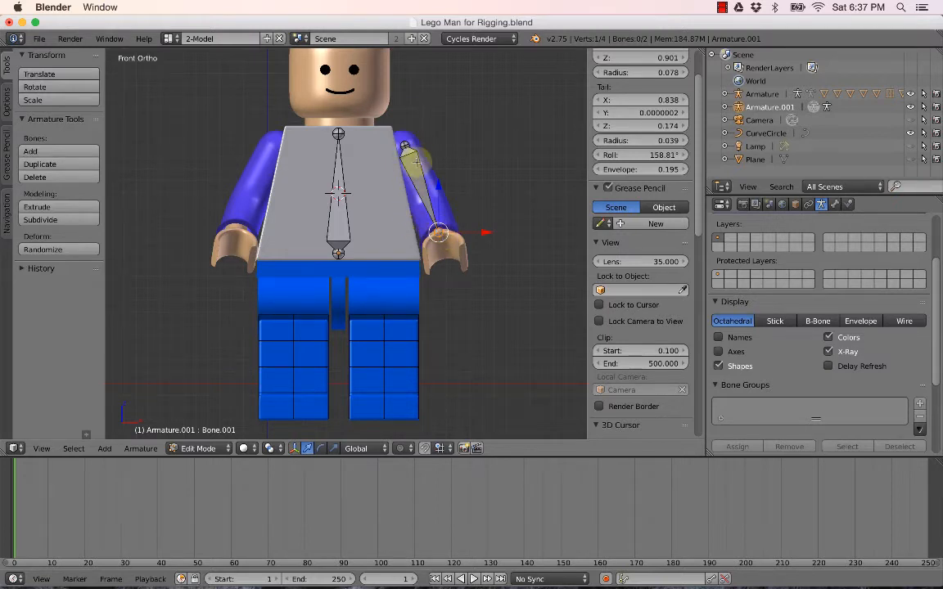
key(KP_3)
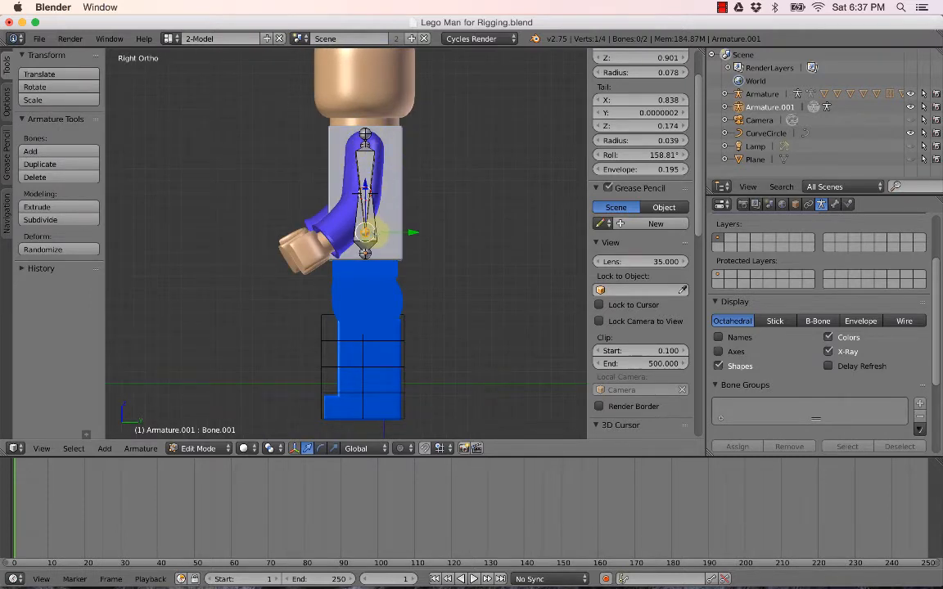
key(g)
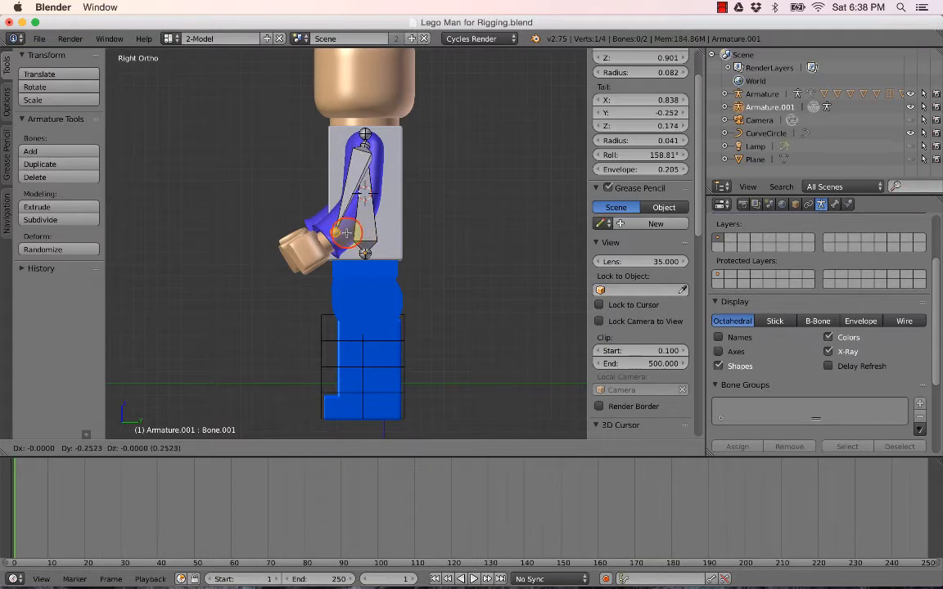
click(347, 233)
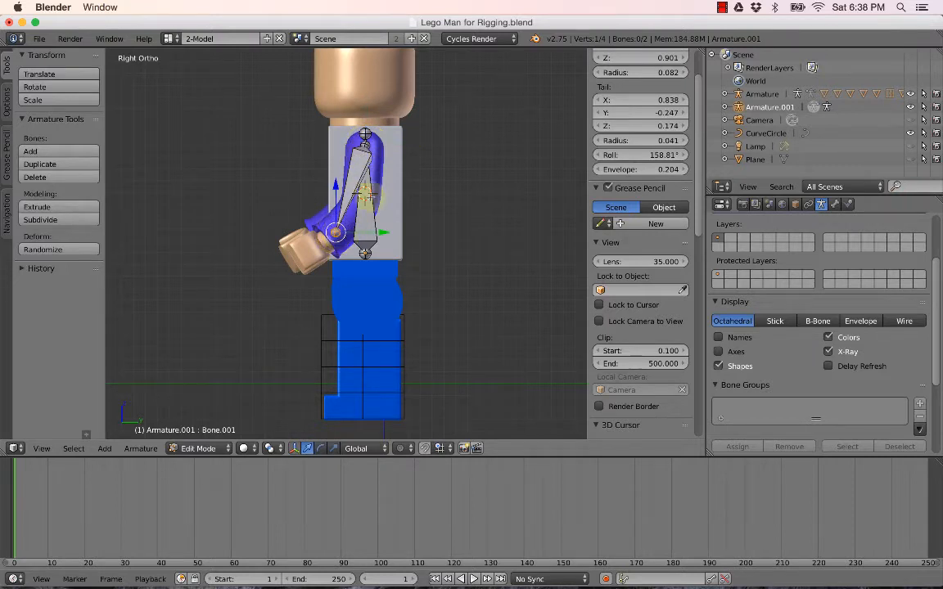
Examine the arm bone's placement against the torso bone from the side and from an angled view.
right_click(371, 225)
right_click(356, 188)
right_click(370, 215)
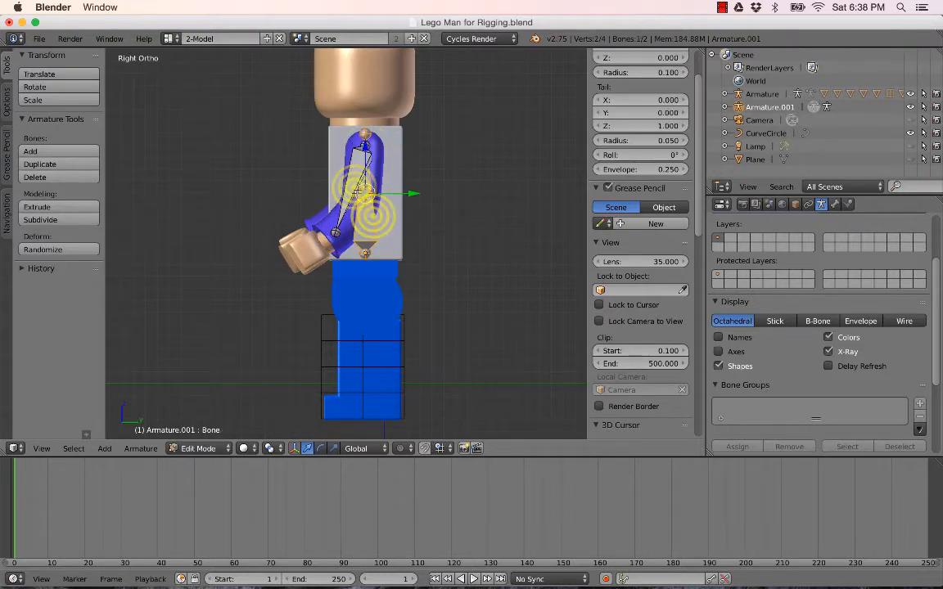
right_click(356, 190)
right_click(370, 216)
right_click(354, 191)
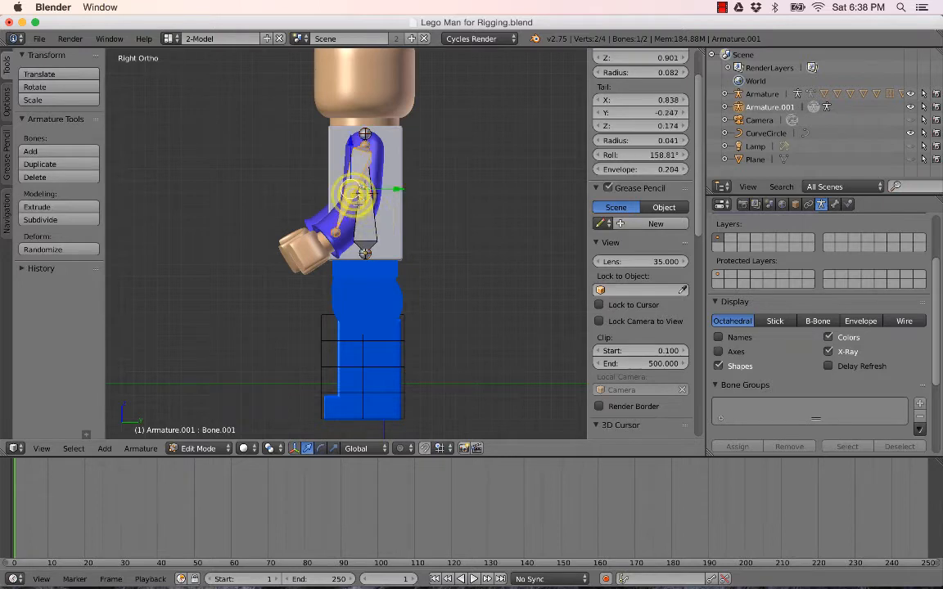
middle_drag(358, 193, 429, 191)
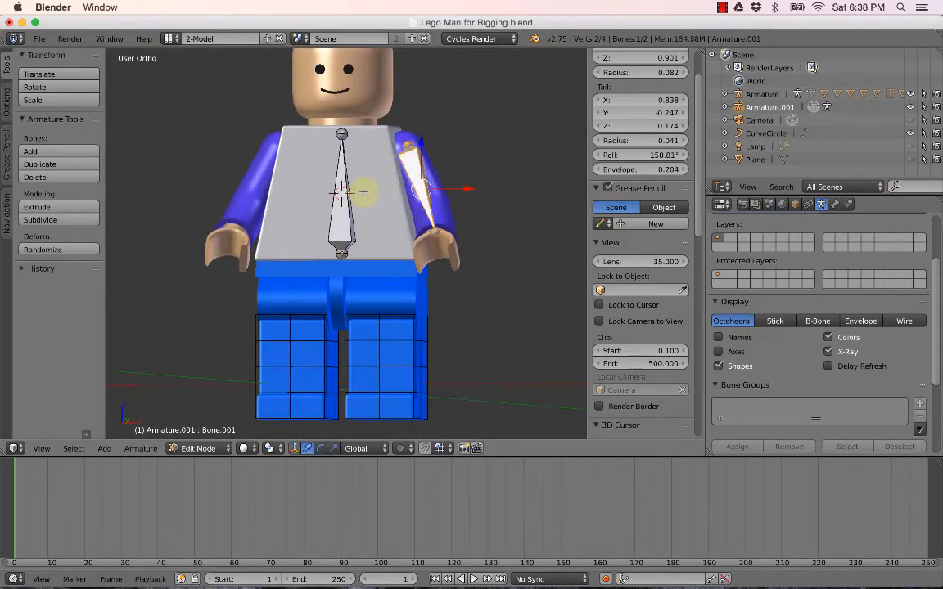
Extrude a hand bone from the arm bone's wrist end, with its tip at about X 0.89, Z -0.07.
key(KP_1)
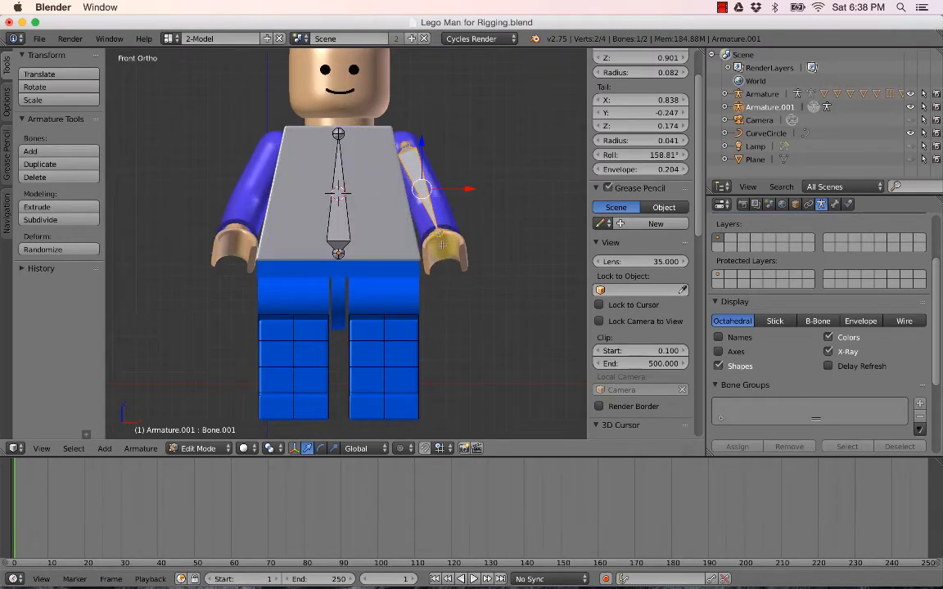
right_click(439, 236)
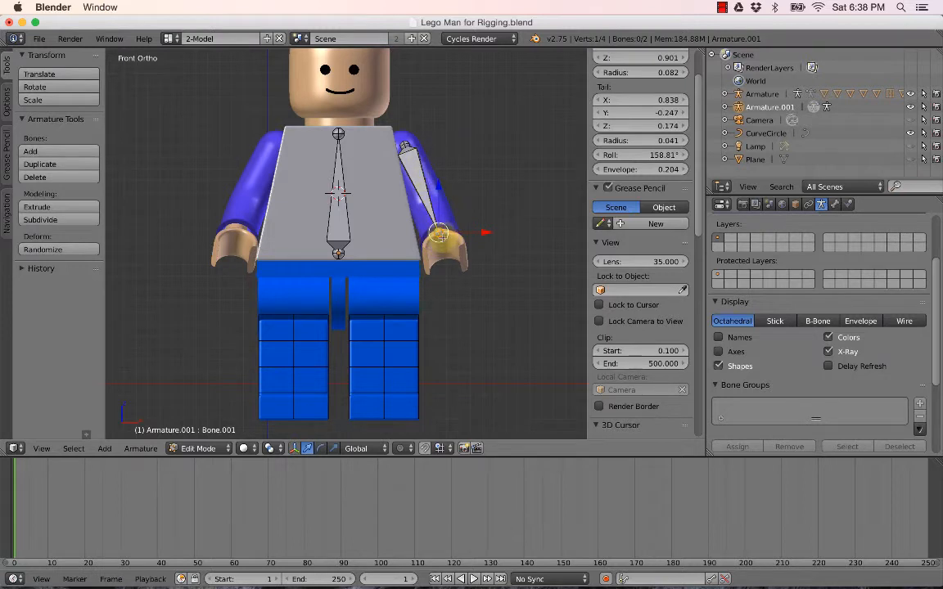
key(e)
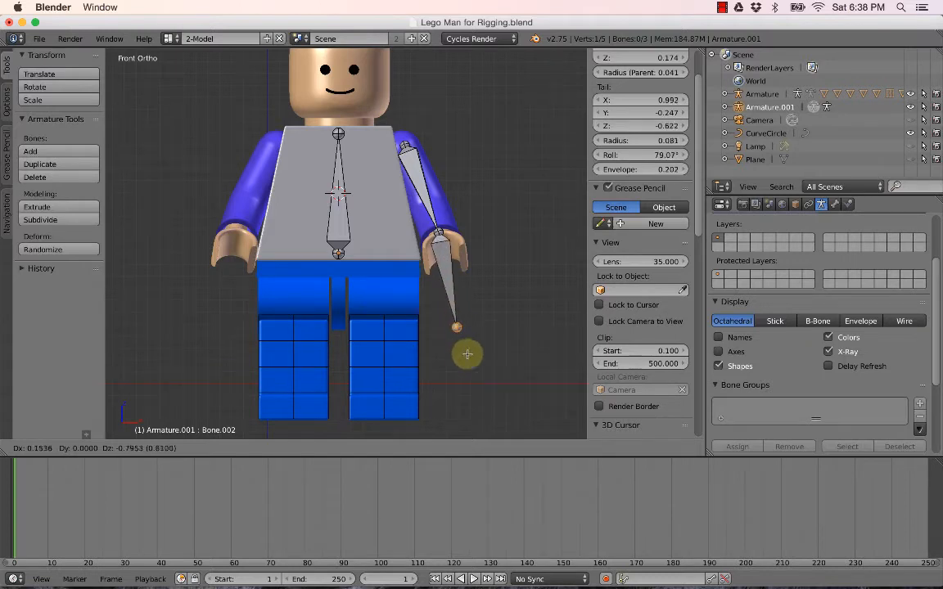
click(452, 282)
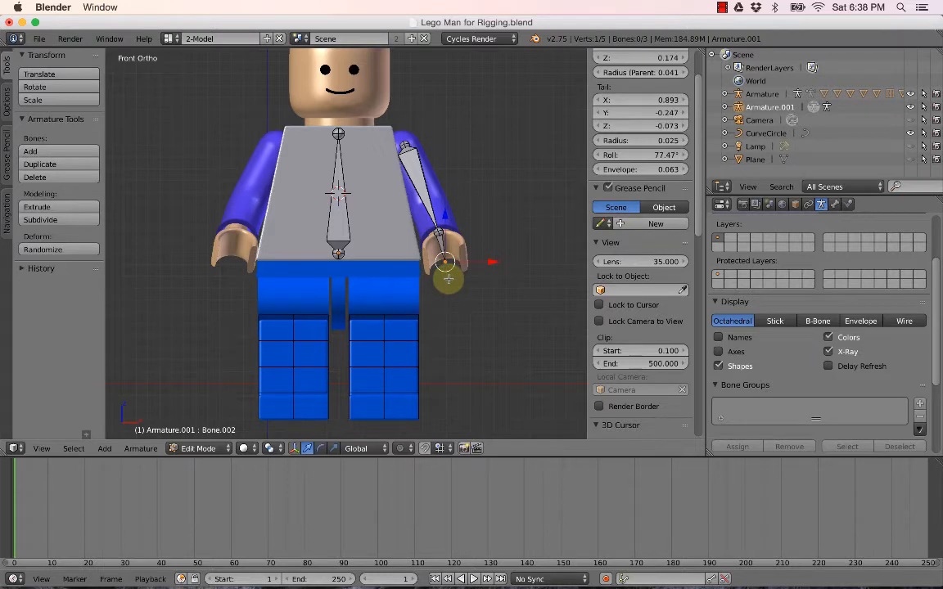
In the side view, move the hand bone's tip forward into the hand, to about Y -0.49, Z 0.01.
key(KP_3)
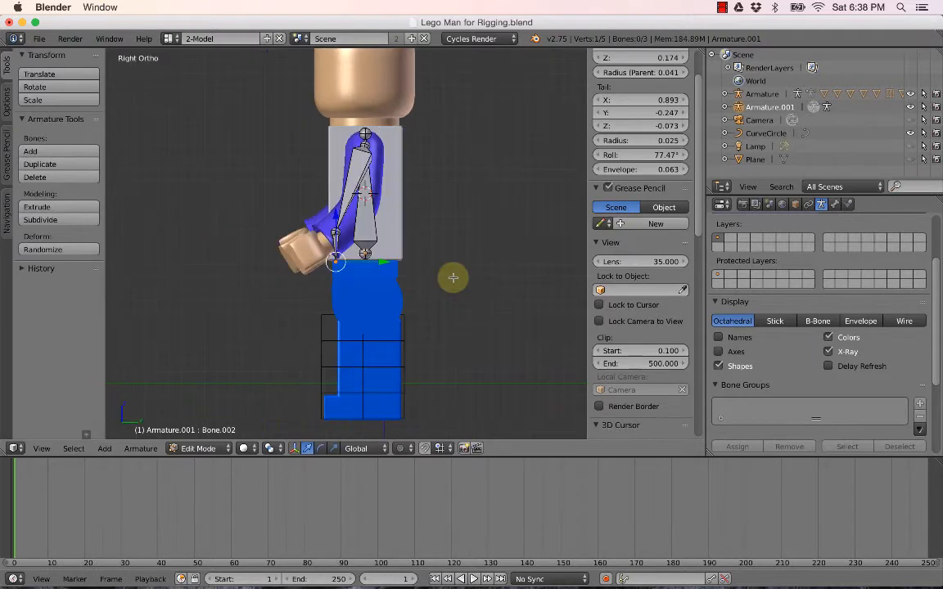
key(g)
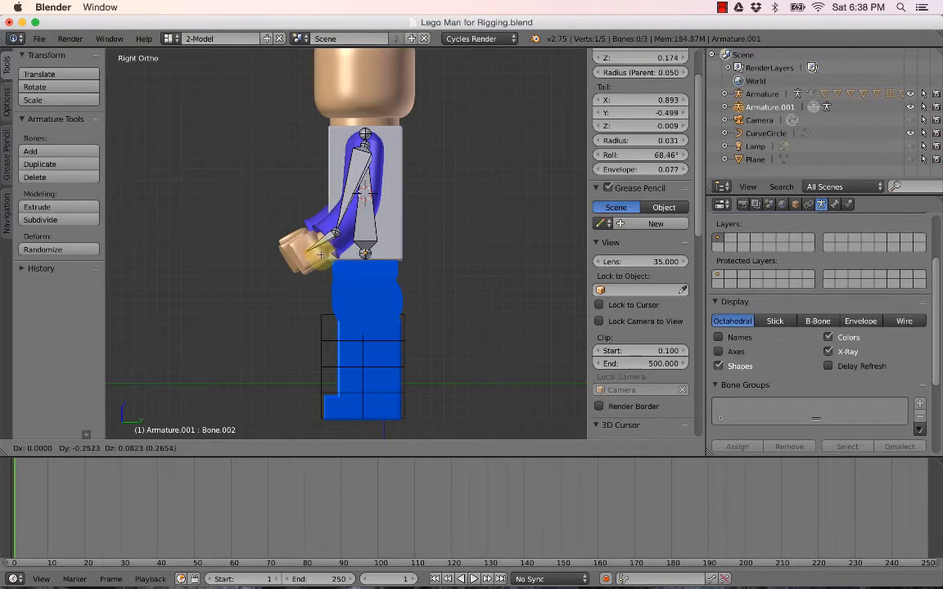
click(321, 255)
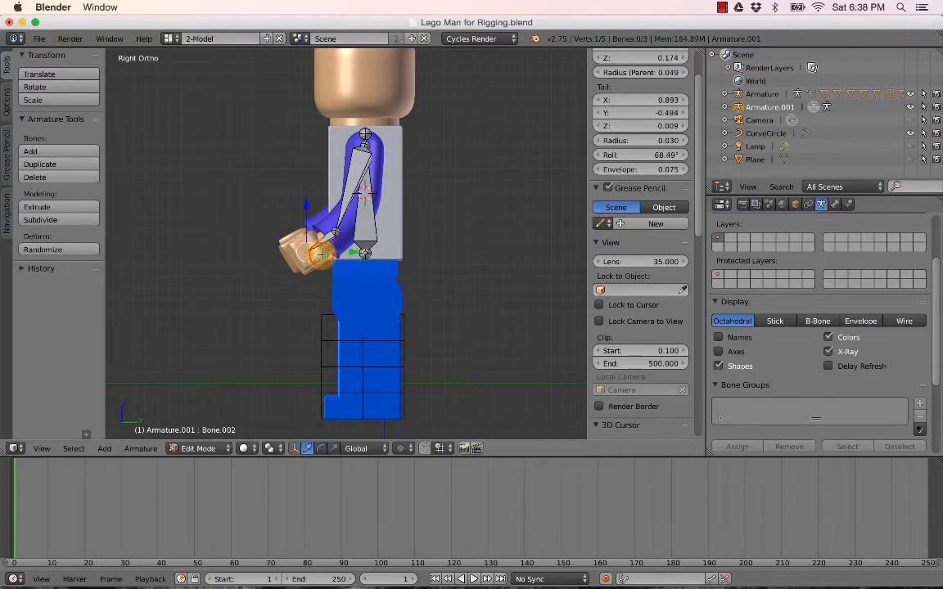
Add another bone at the 3D cursor and position it beside the arm on the negative X side, rotated about -156°.
key(KP_1)
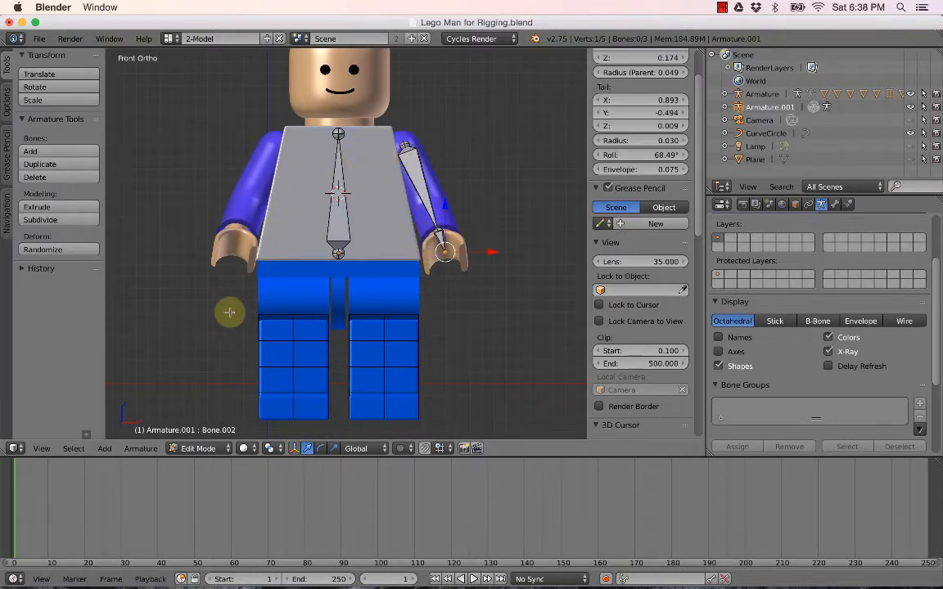
click(104, 449)
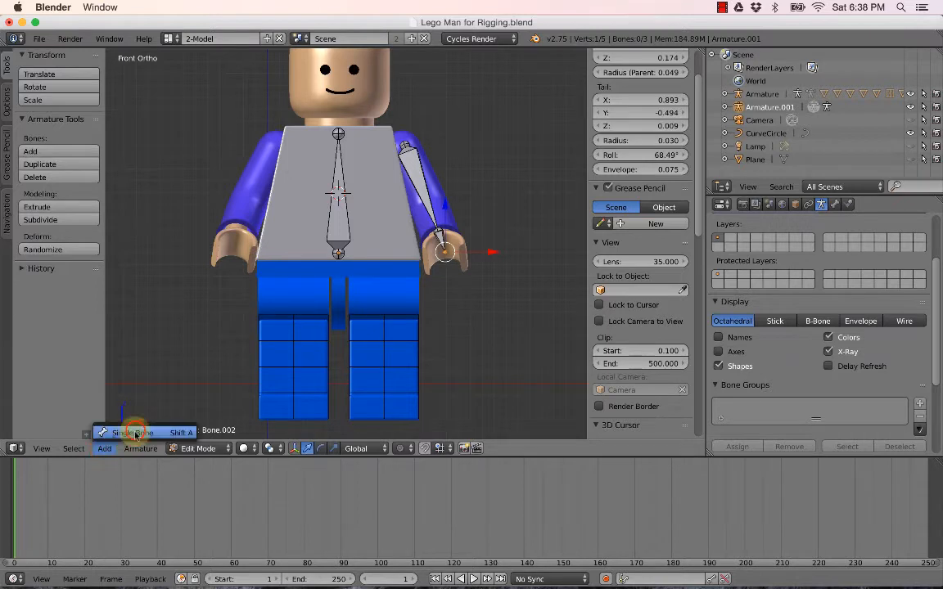
click(136, 430)
right_click(344, 151)
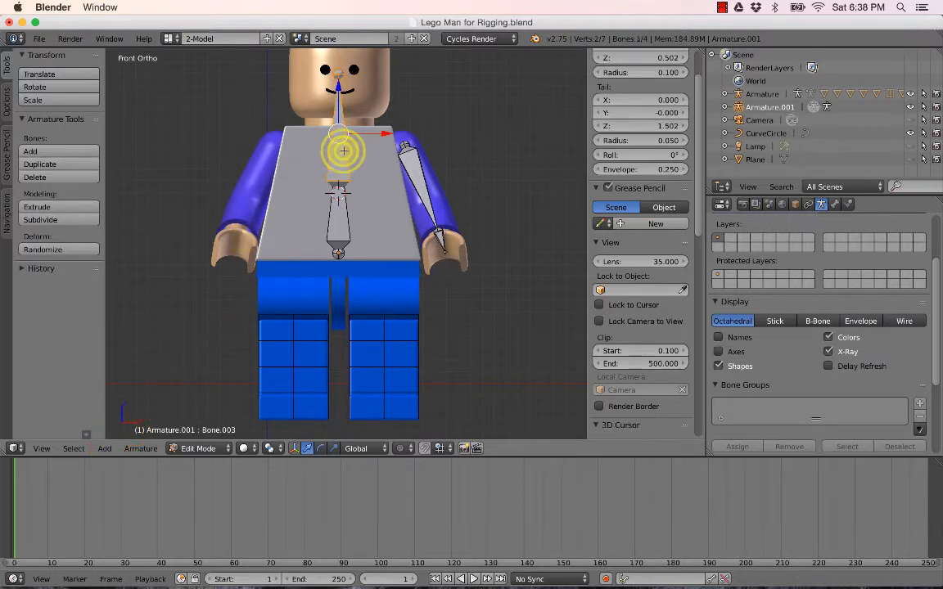
key(g)
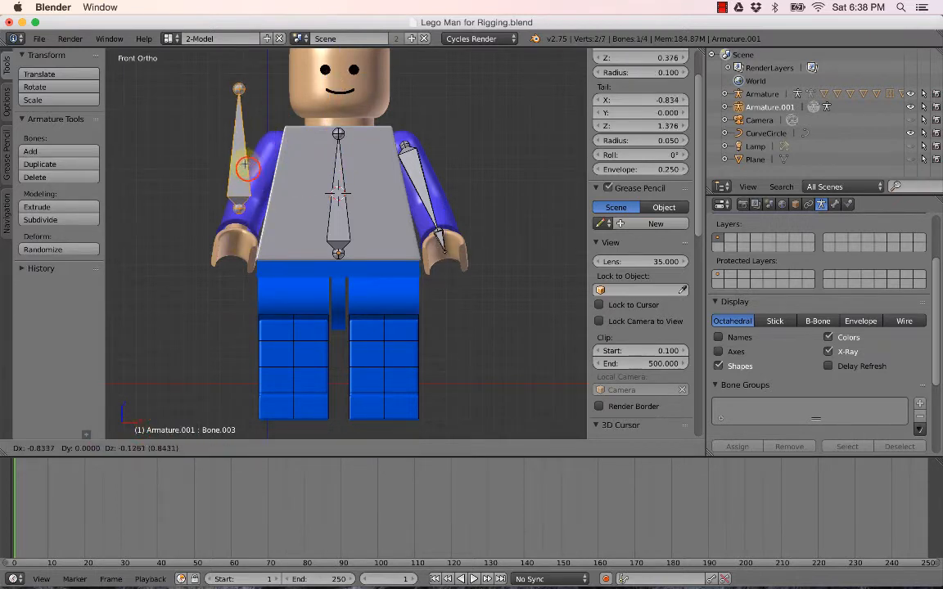
click(246, 162)
key(r)
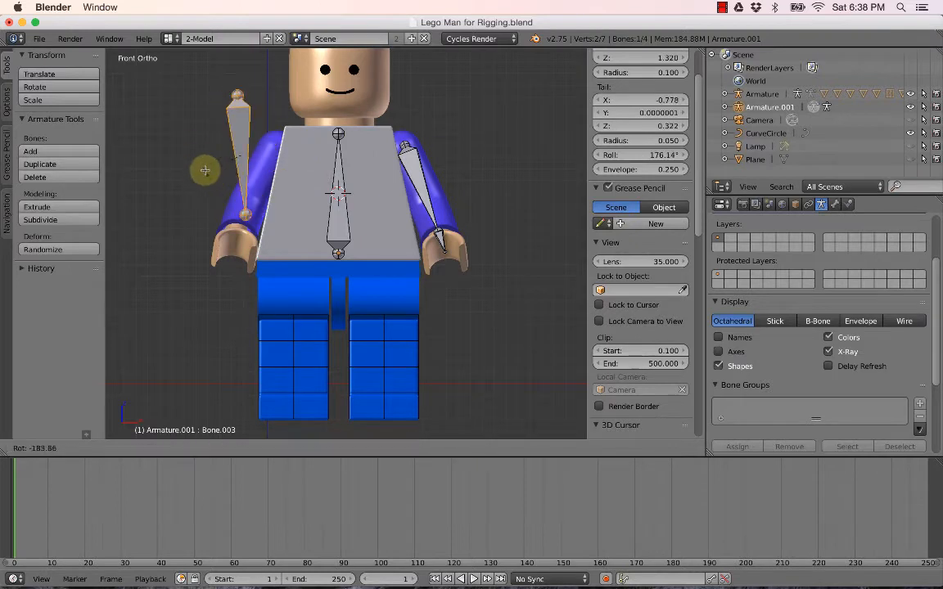
click(199, 154)
Fit the new bone to the negative X arm, base at the shoulder near Z 0.90 and tip at the wrist near X -0.83, Z 0.24.
right_click(266, 101)
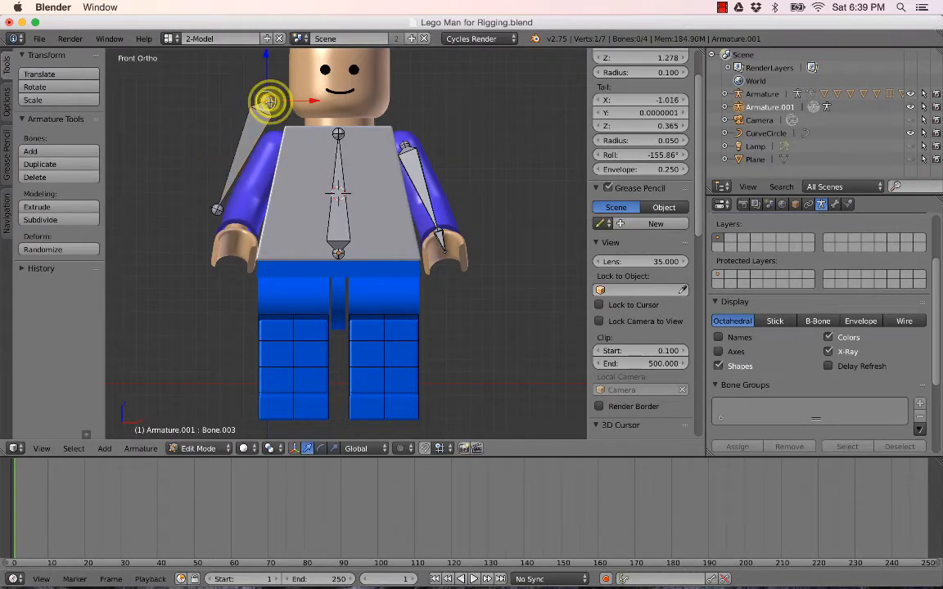
key(g)
click(276, 147)
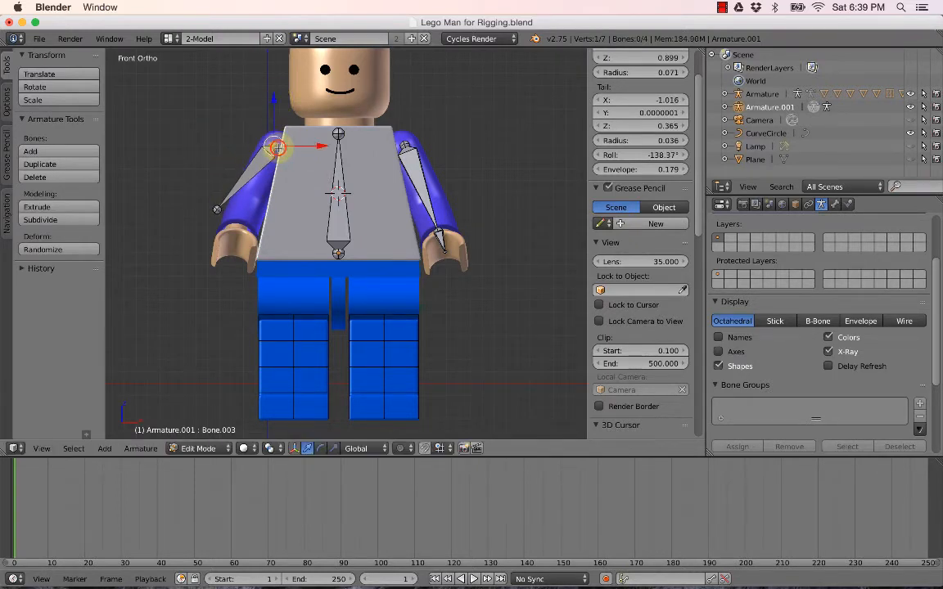
right_click(217, 210)
key(g)
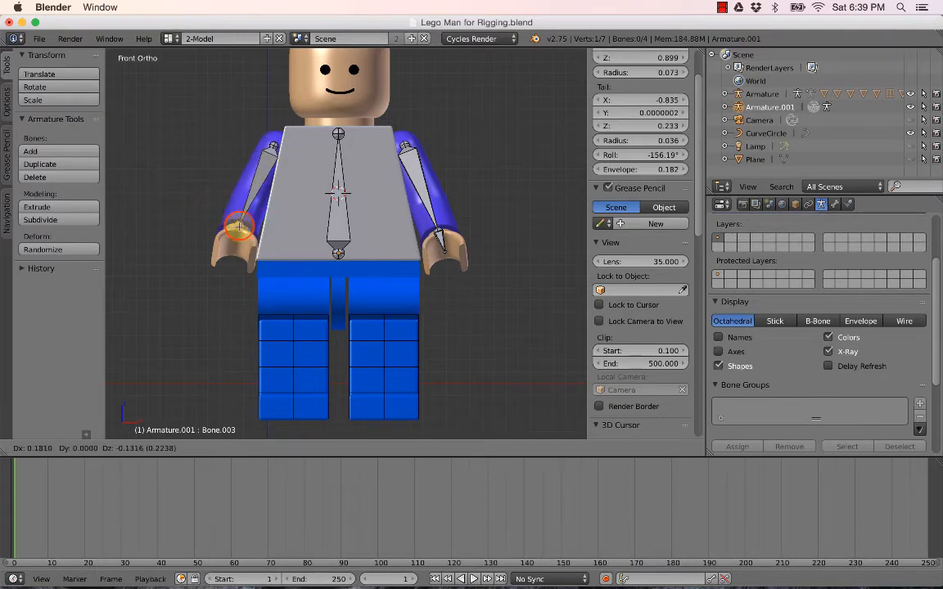
click(239, 226)
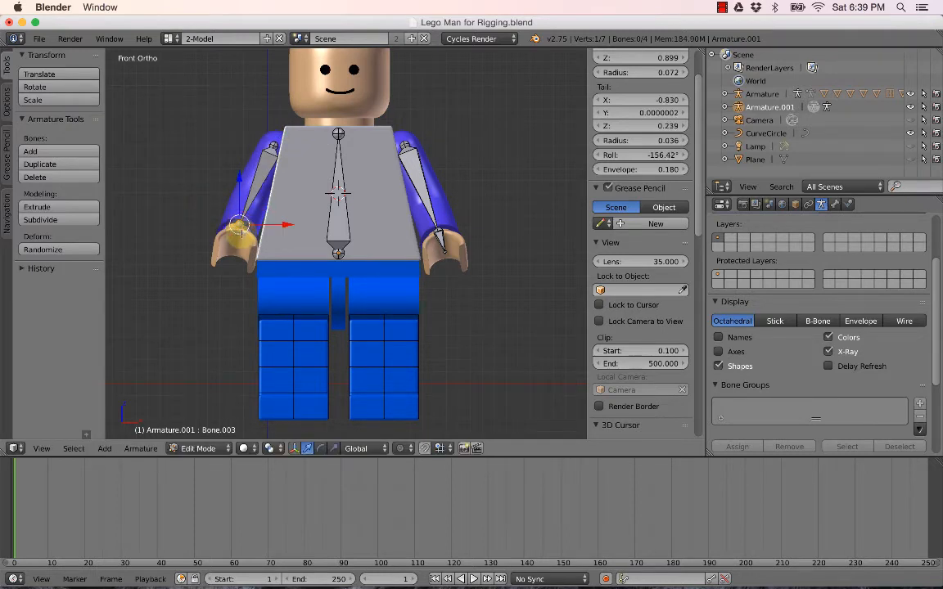
Extrude a hand bone from the wrist on the negative X side, with its tip at about X -0.89, Z -0.04.
key(e)
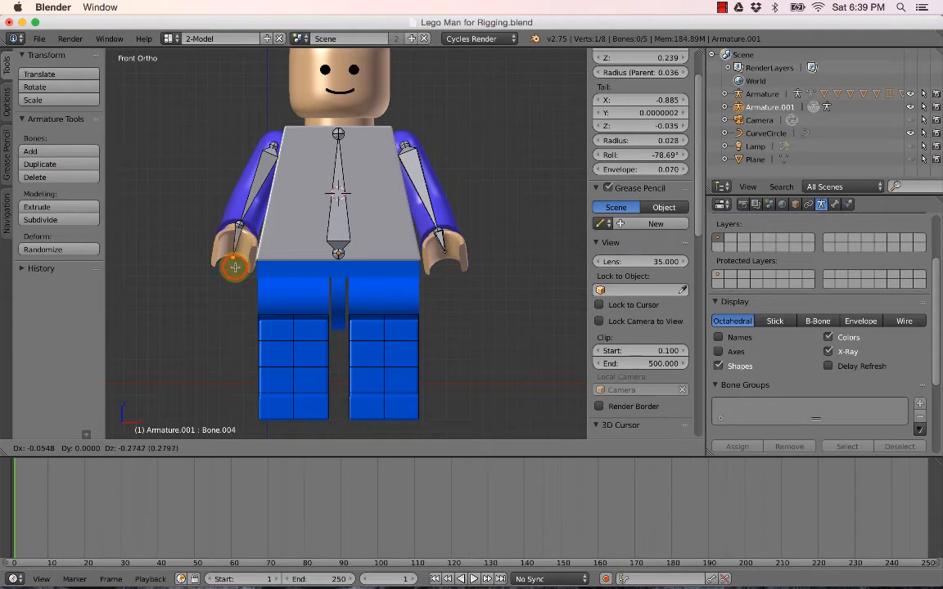
click(235, 267)
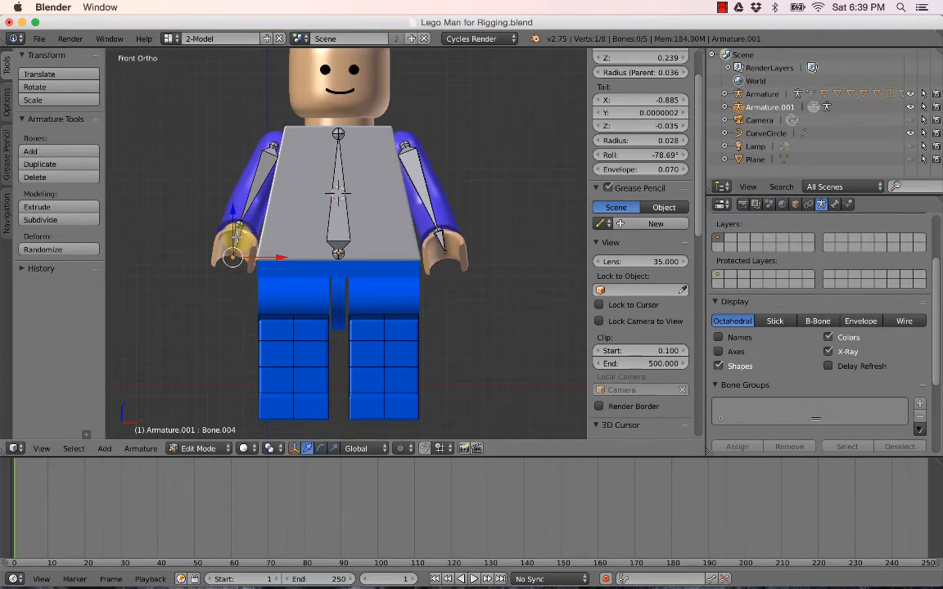
In the side view, move the negative X hand bone's tip to about Y -0.57, Z 0.03 and its wrist joint to about Y -0.35, Z 0.17.
key(KP_3)
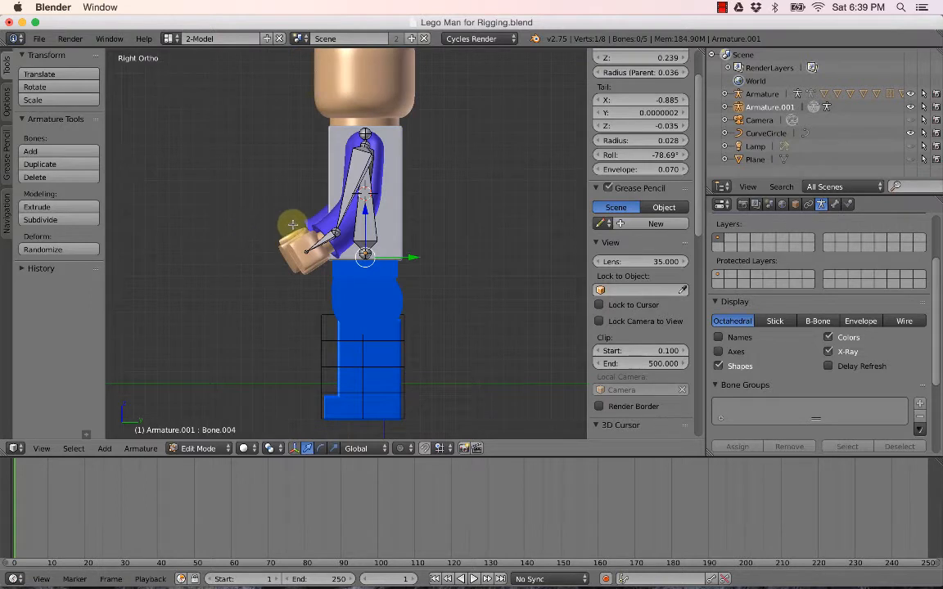
key(ctrl+KP_3)
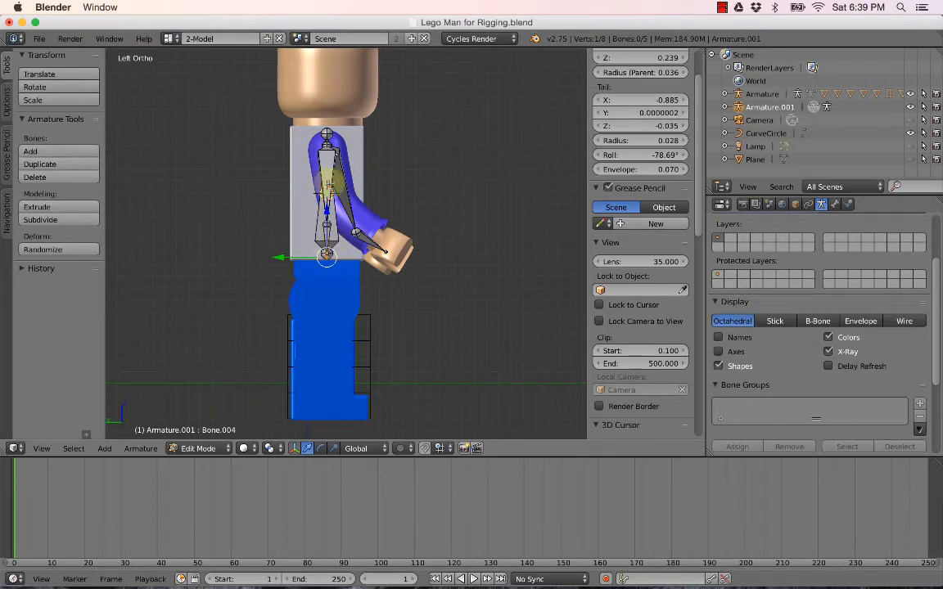
right_drag(327, 256, 397, 249)
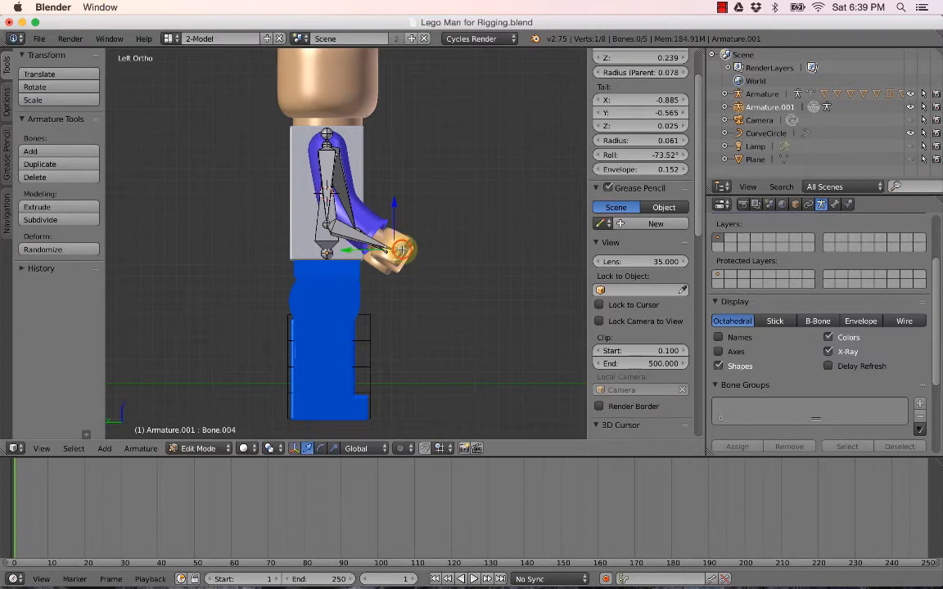
right_click(327, 224)
right_drag(326, 224, 367, 234)
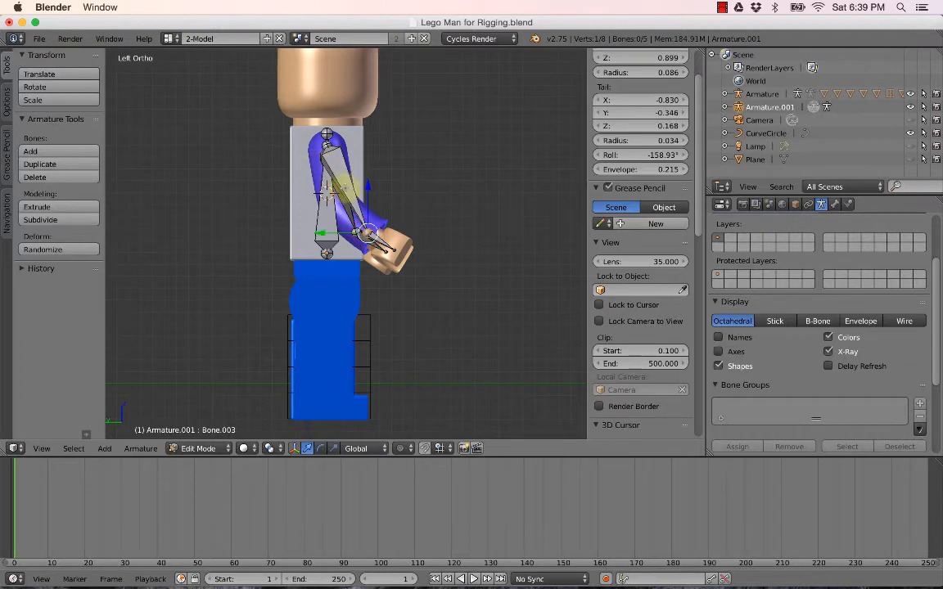
In the front view, extrude a head bone straight up along Z from the torso bone's tip to about Z 1.80.
key(KP_1)
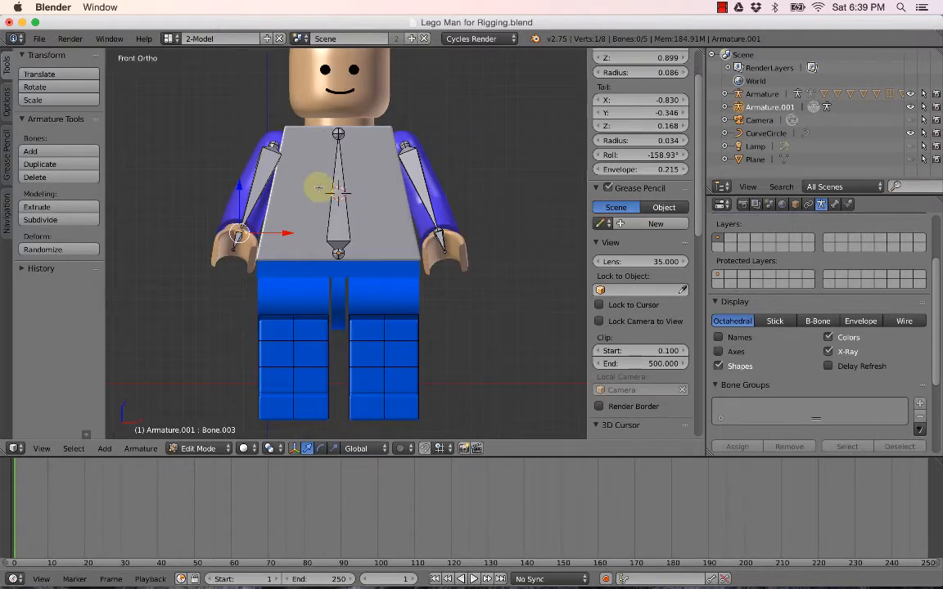
scroll(360, 155, down, 2)
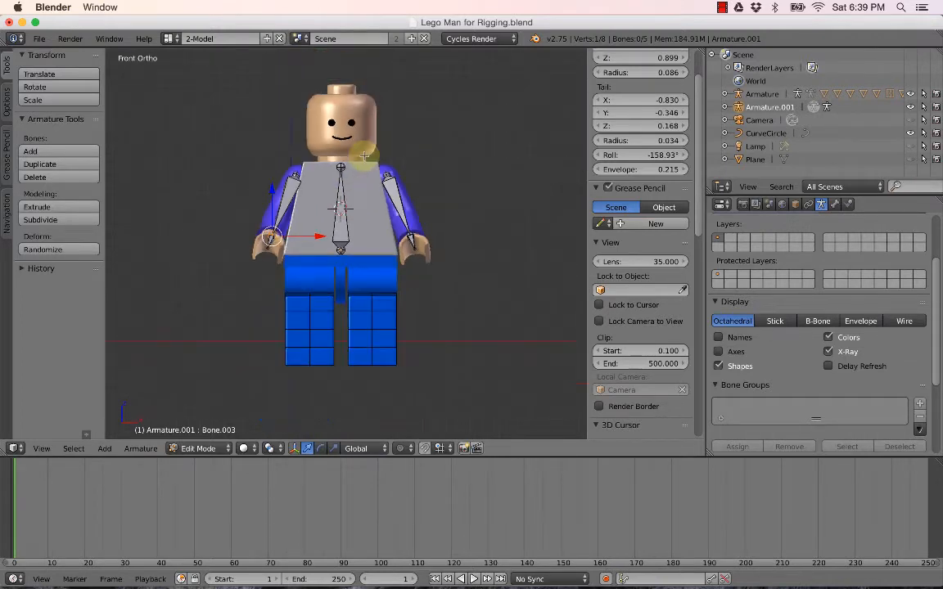
right_click(340, 168)
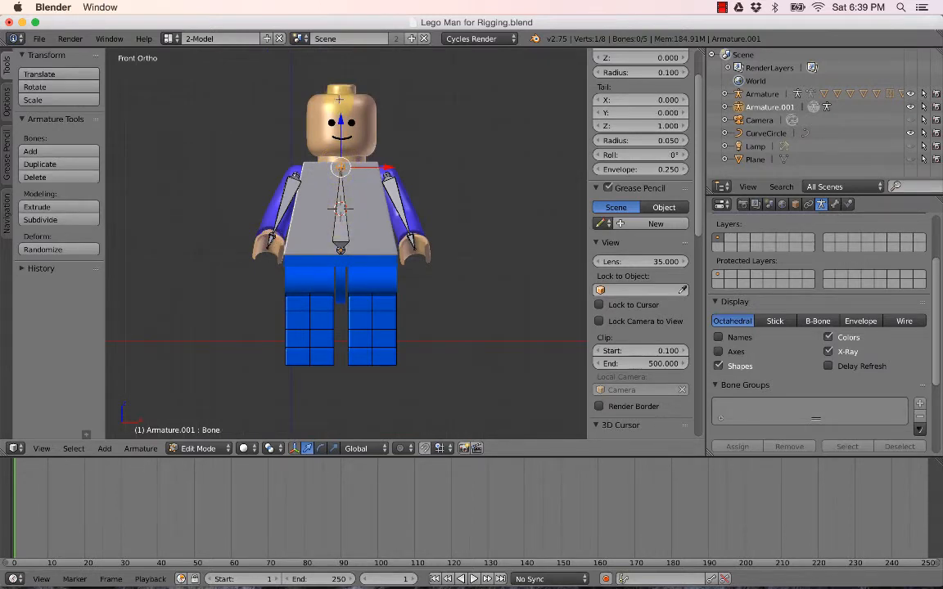
right_click(341, 168)
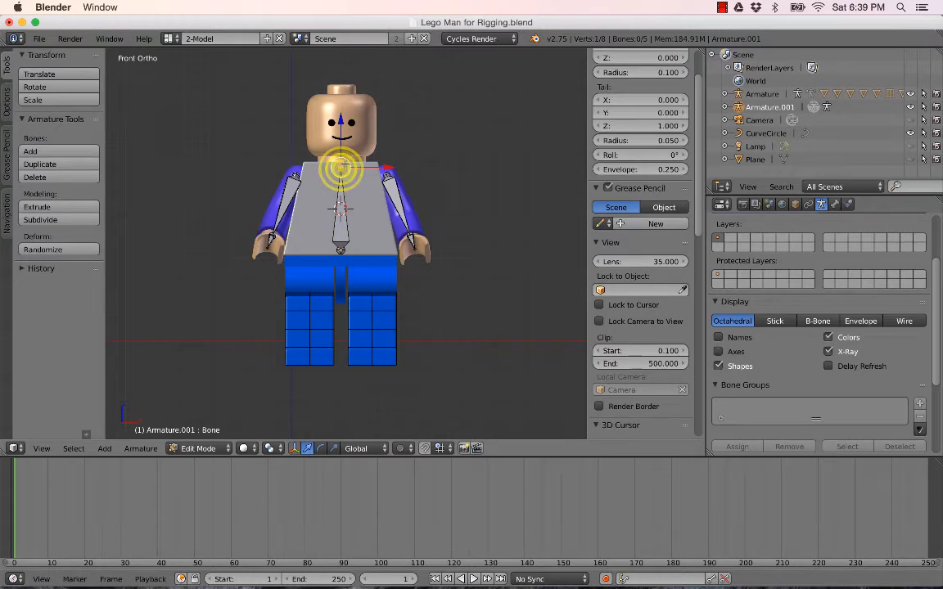
key(e)
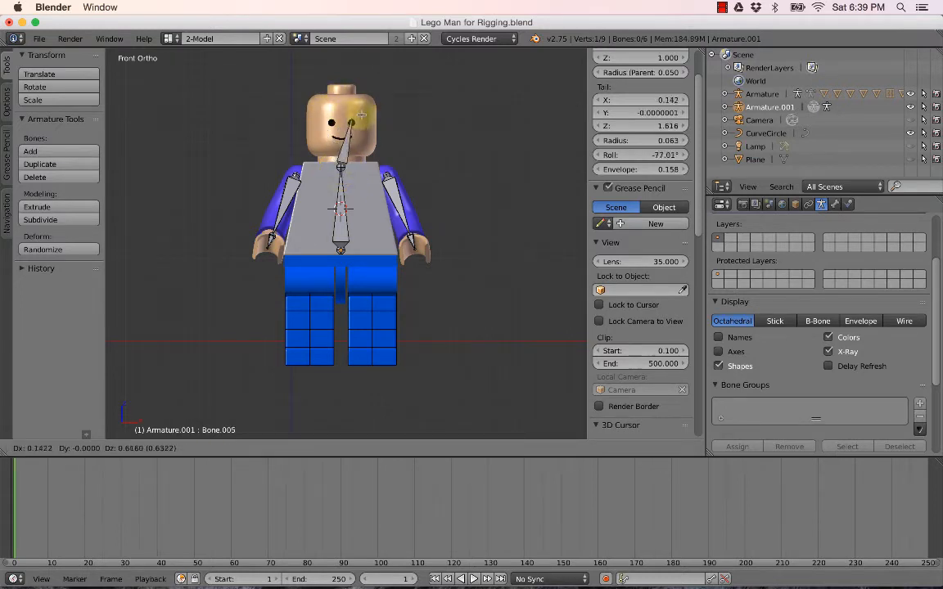
key(z)
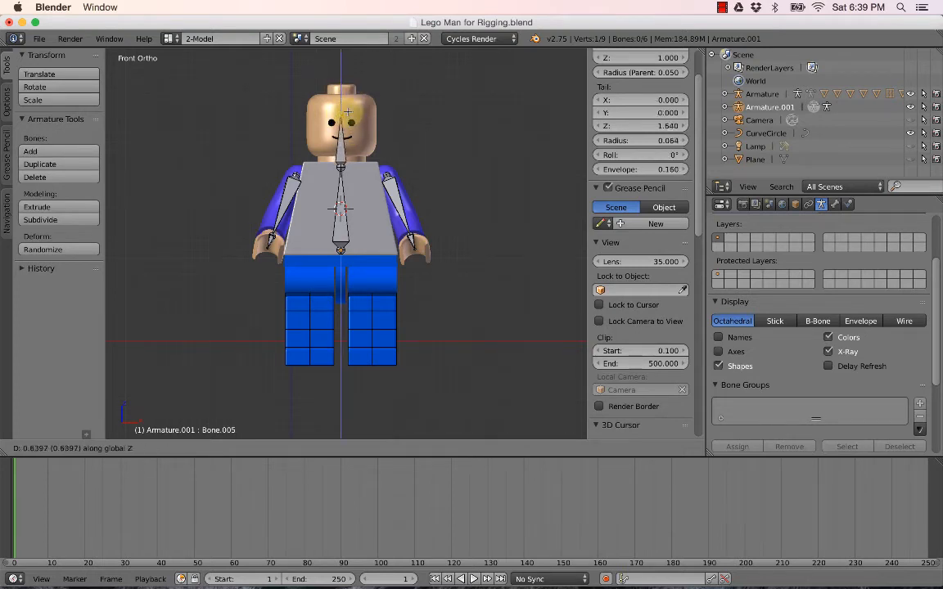
click(347, 100)
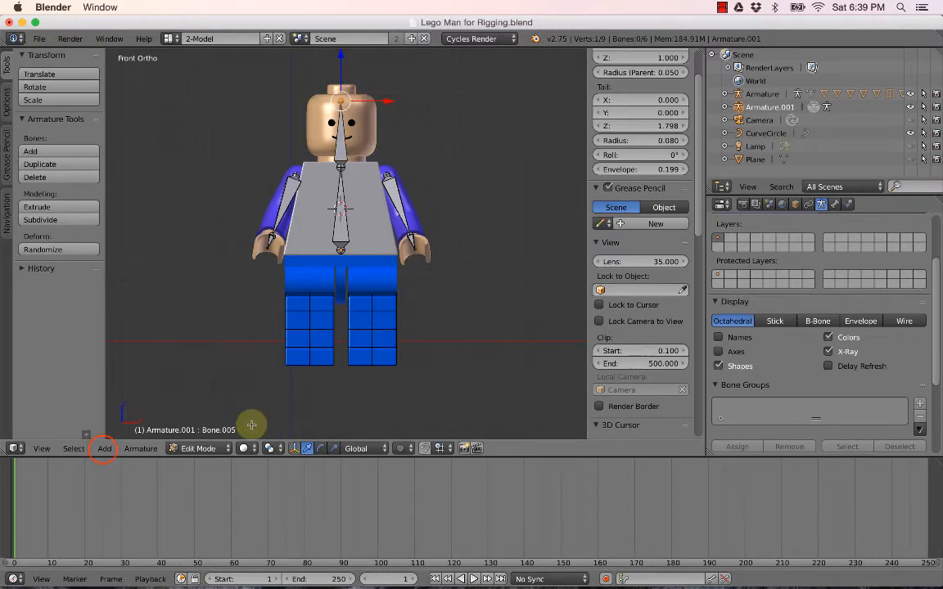
Add a new bone to the armature, turn its tip downward, and move it onto the leg on the negative X side.
click(105, 449)
click(117, 435)
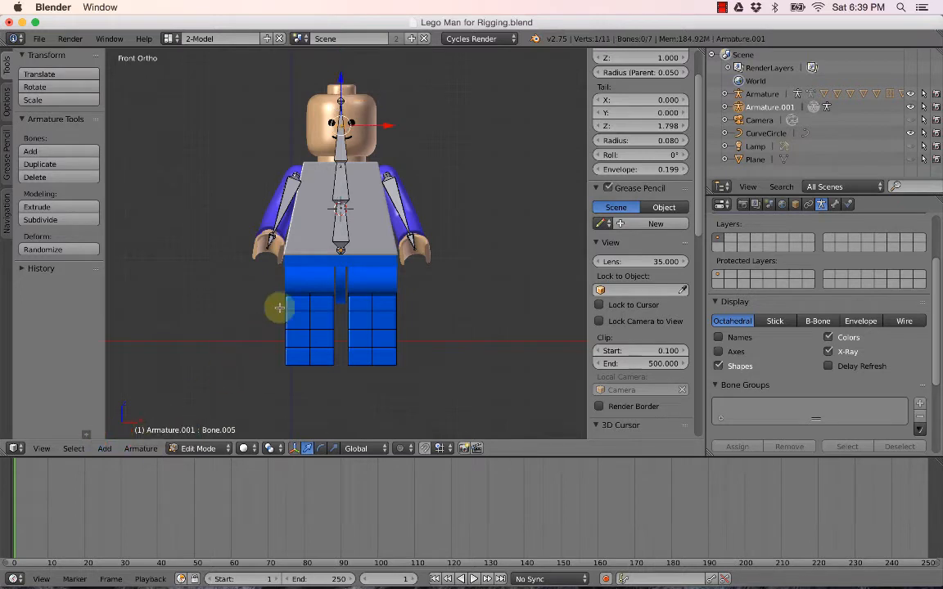
key(g)
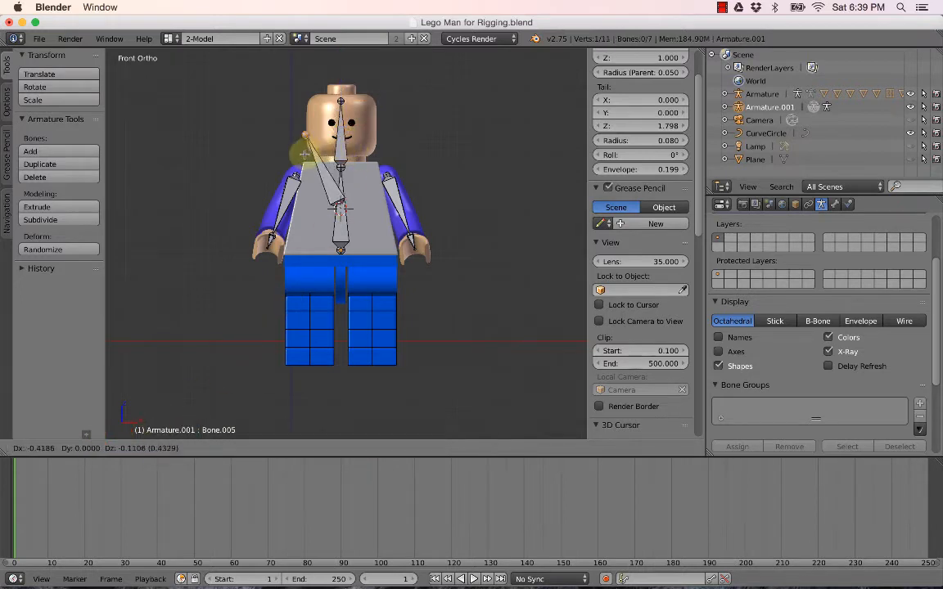
right_click(309, 319)
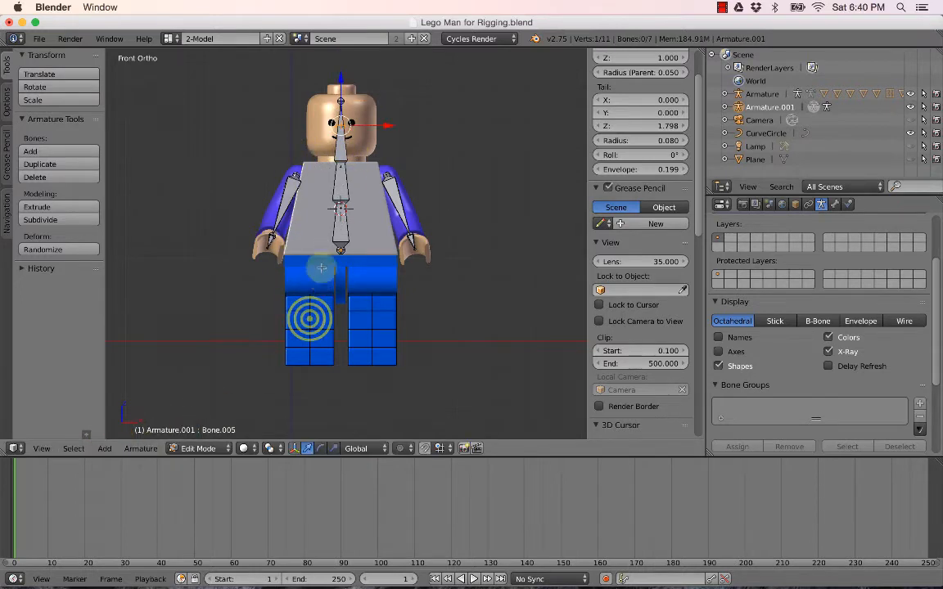
key(g)
click(301, 348)
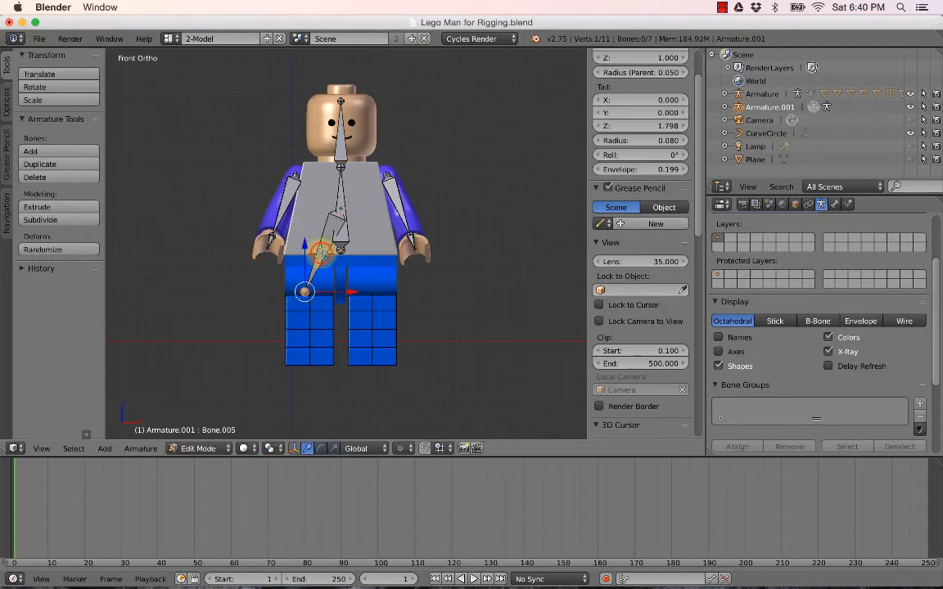
right_click(320, 251)
click(320, 252)
key(g)
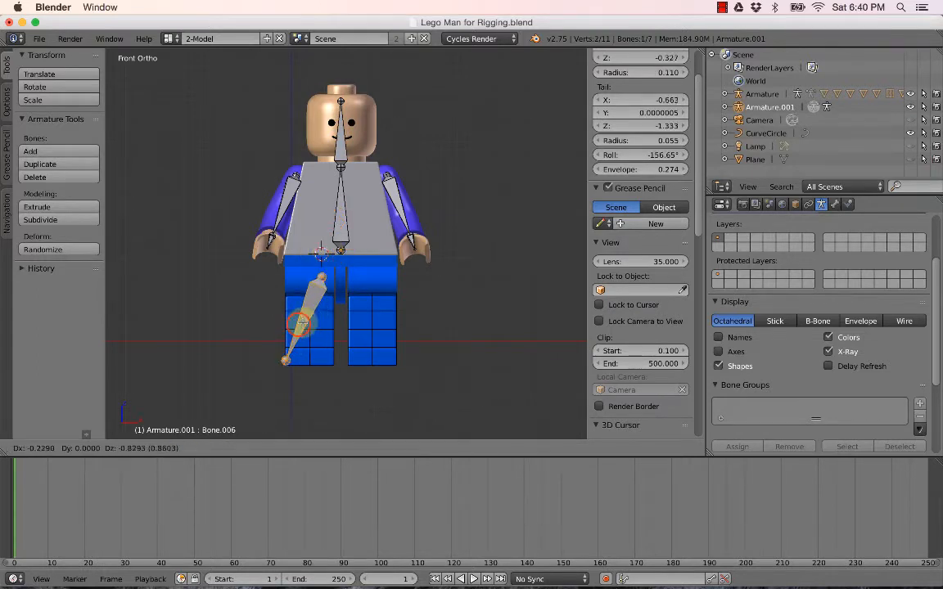
click(311, 283)
Fit the new bone vertically in the negative X leg, base near Z -0.35 and tip near X -0.37, Z -1.29.
right_click(318, 279)
key(g)
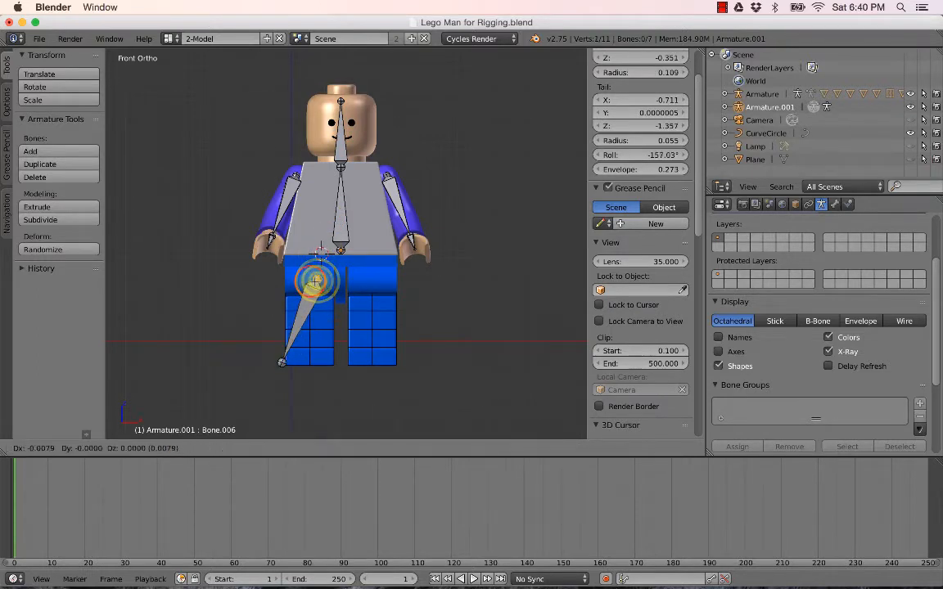
click(310, 281)
right_click(281, 361)
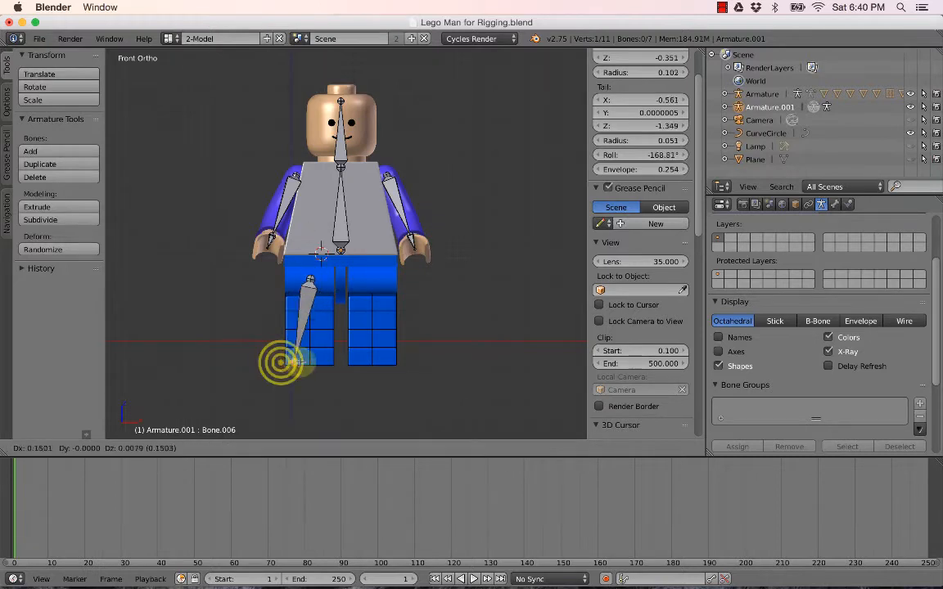
key(g)
click(309, 357)
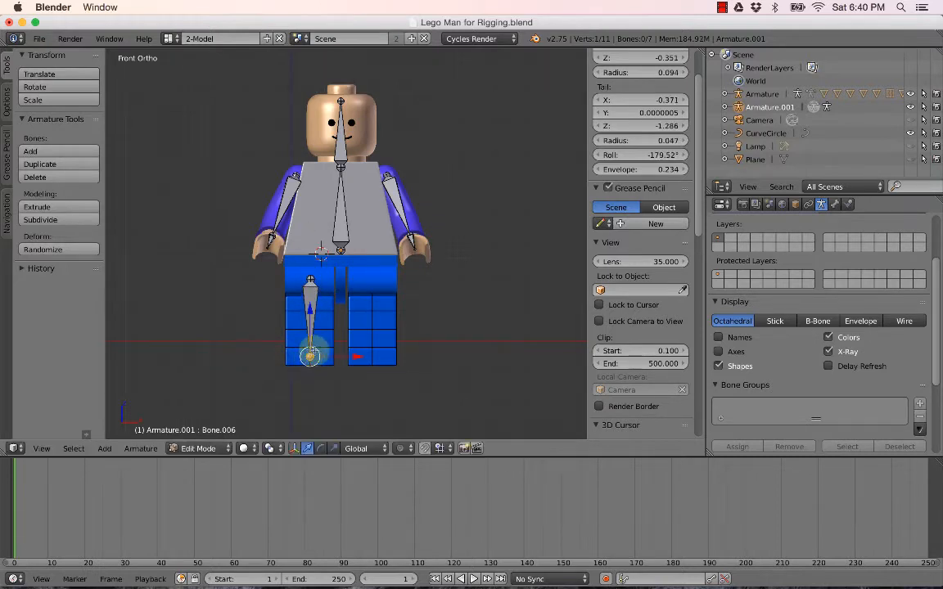
Duplicate the leg bone onto the positive X leg, with its tip at about X 0.37, Z -1.28, and deselect everything.
right_click(312, 305)
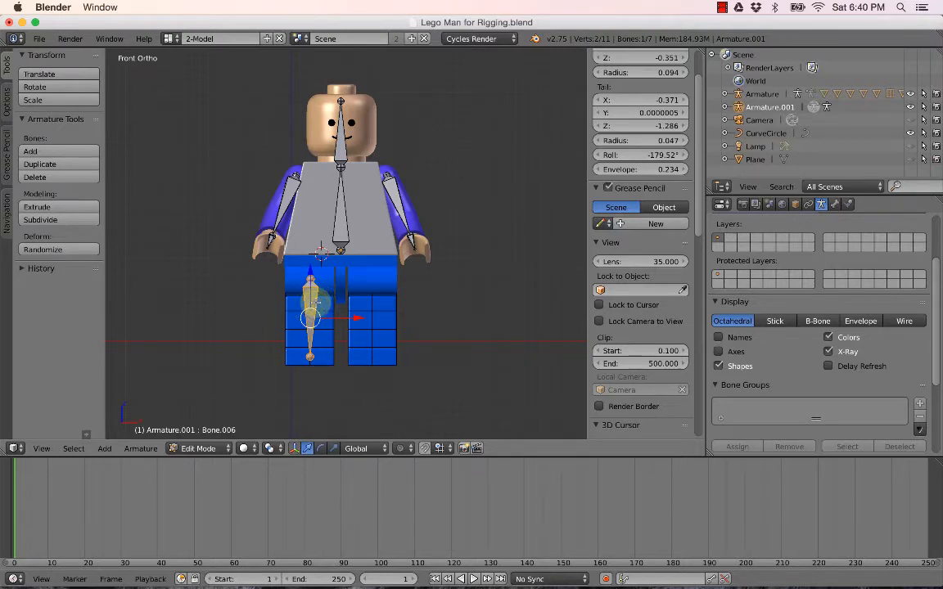
key(shift+d)
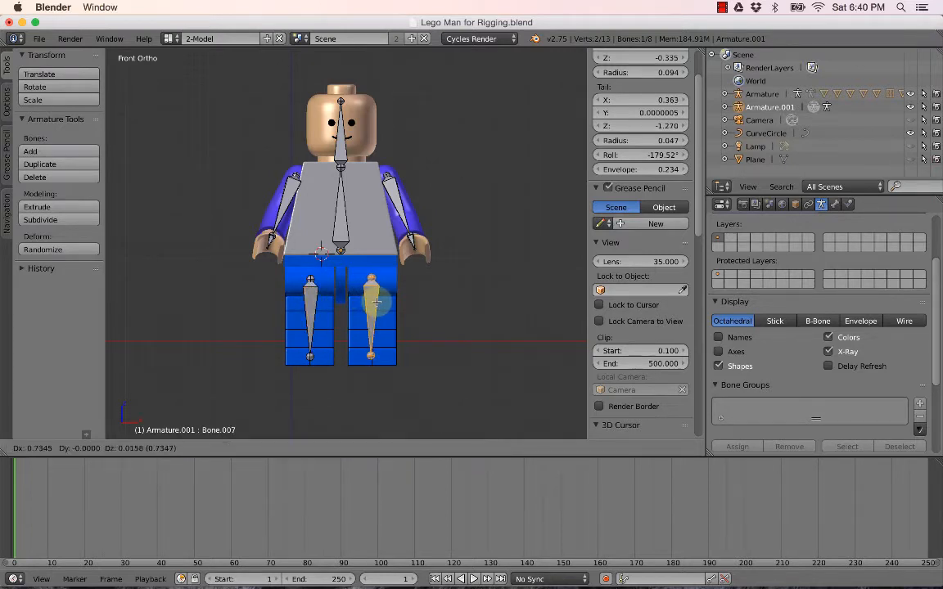
click(376, 303)
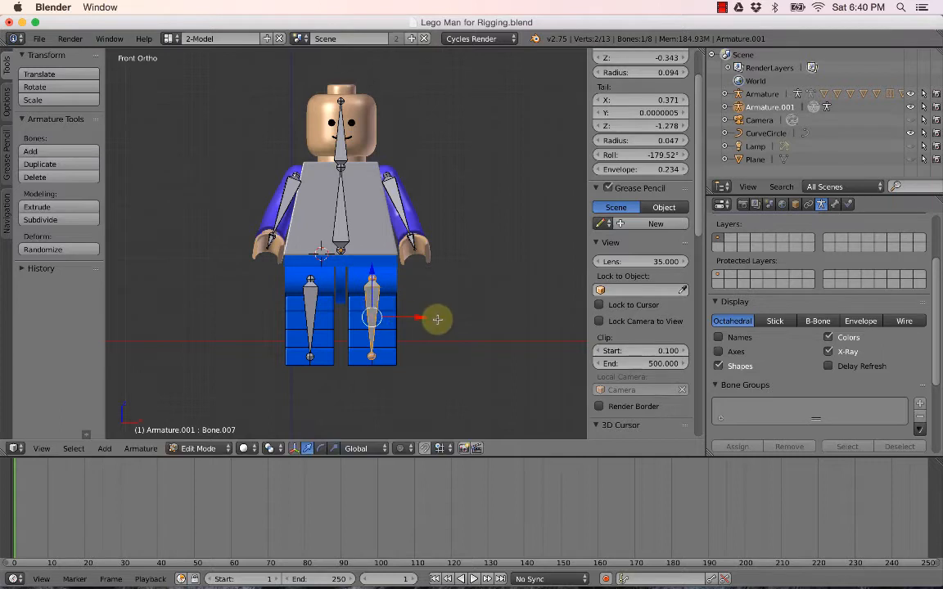
key(a)
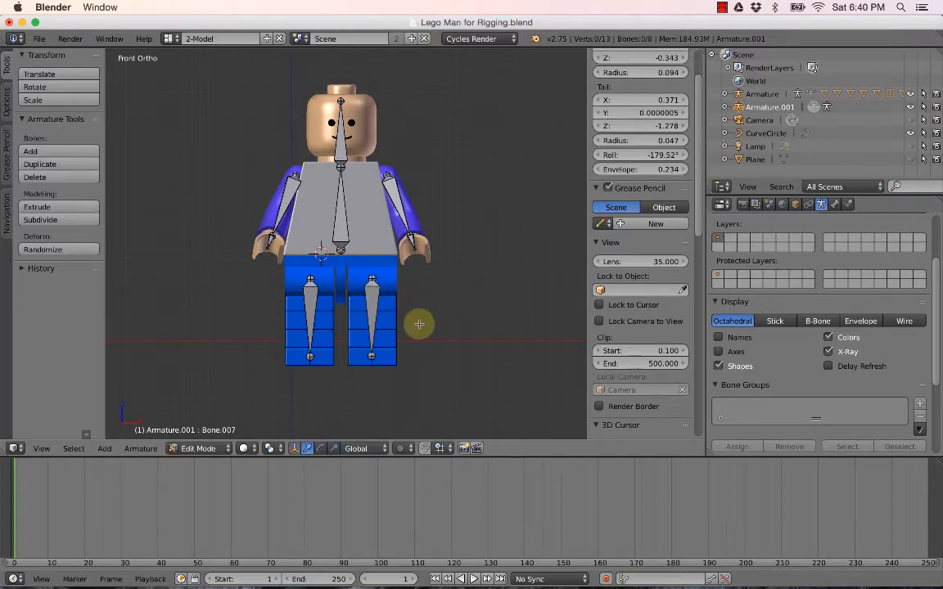
In the side view, move the hip ends of both leg bones slightly back and down to about Z -0.38 and -0.39.
key(KP_3)
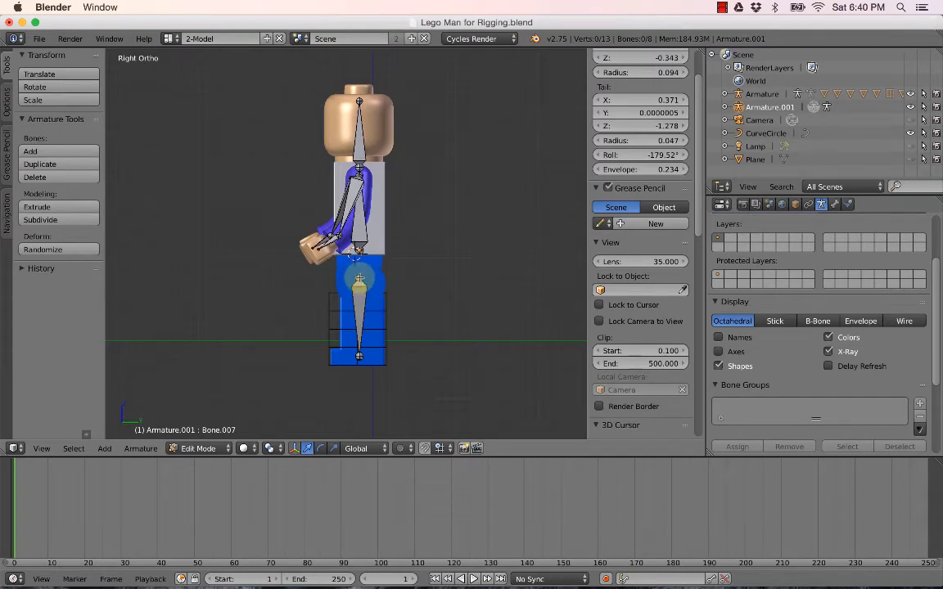
right_drag(360, 279, 361, 281)
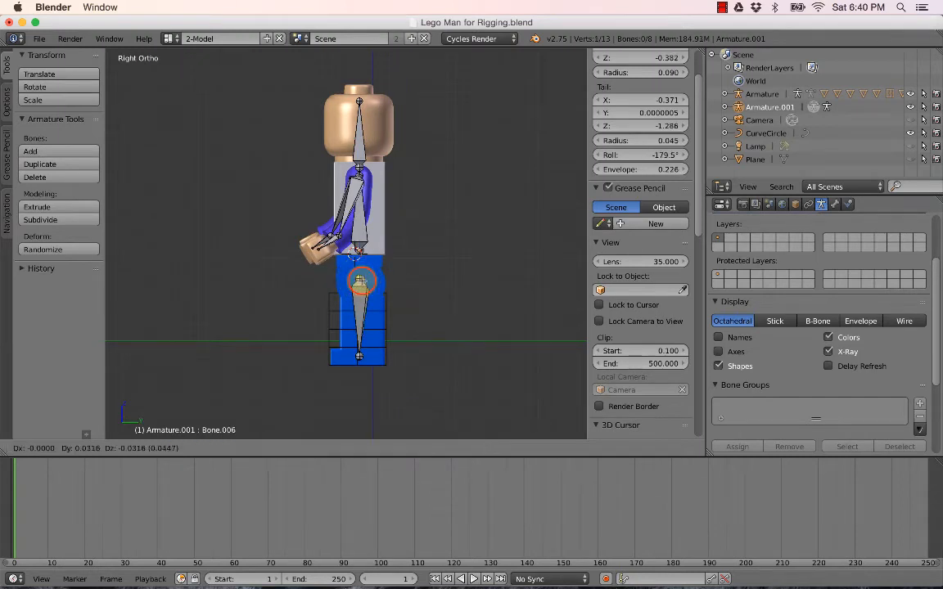
click(361, 281)
right_click(359, 279)
key(g)
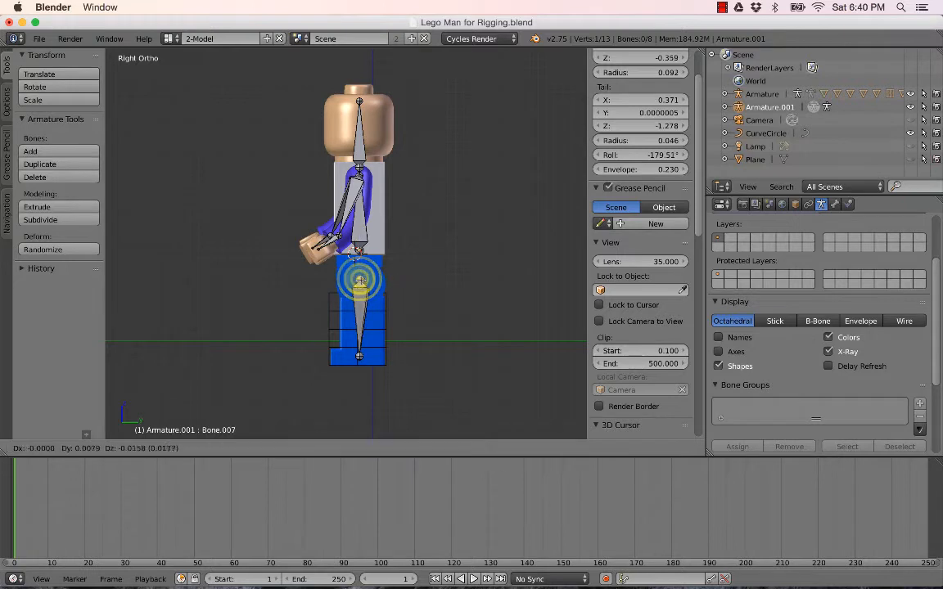
click(361, 283)
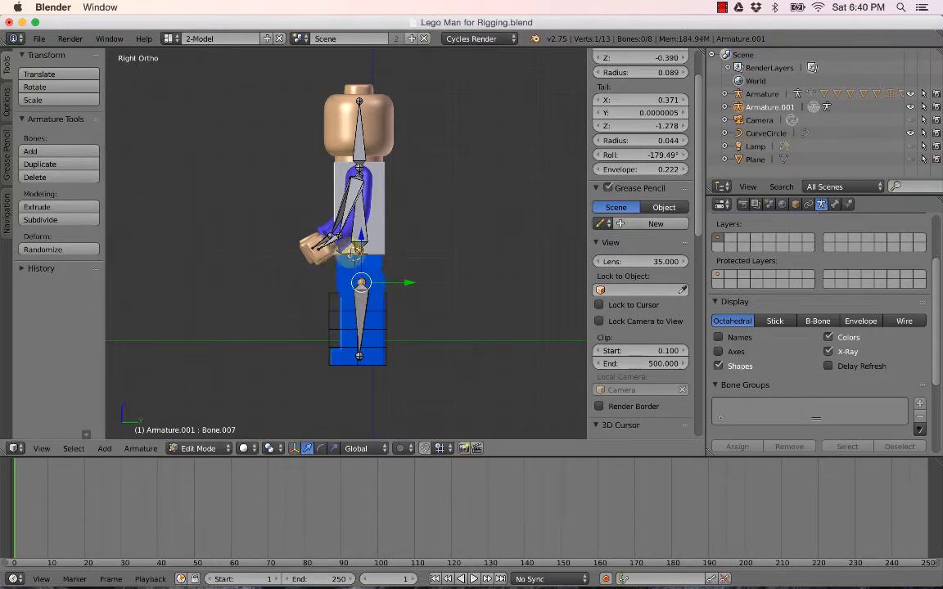
Return to the front view, select the torso bone, and switch the armature to Pose Mode.
key(KP_1)
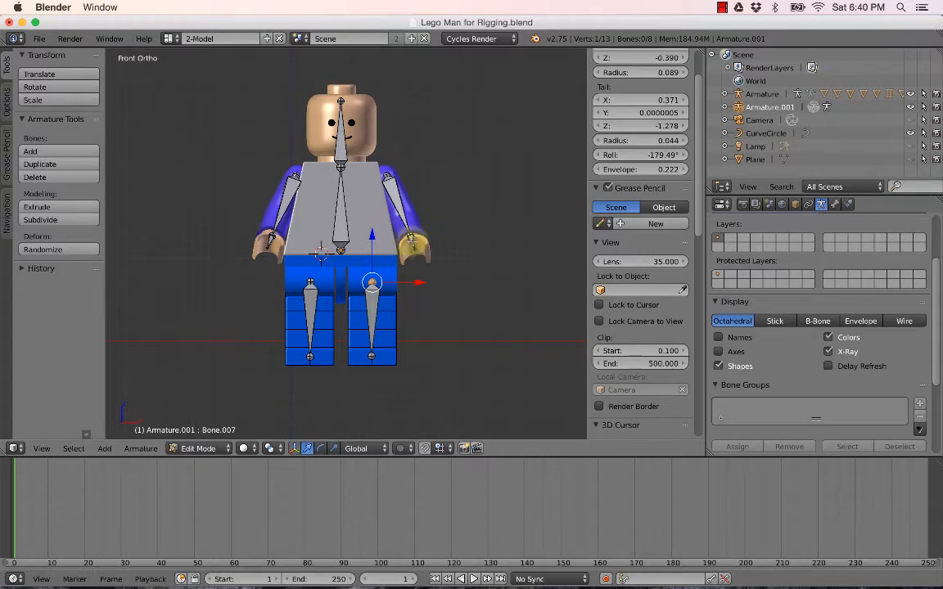
right_click(414, 242)
right_click(403, 217)
right_click(348, 225)
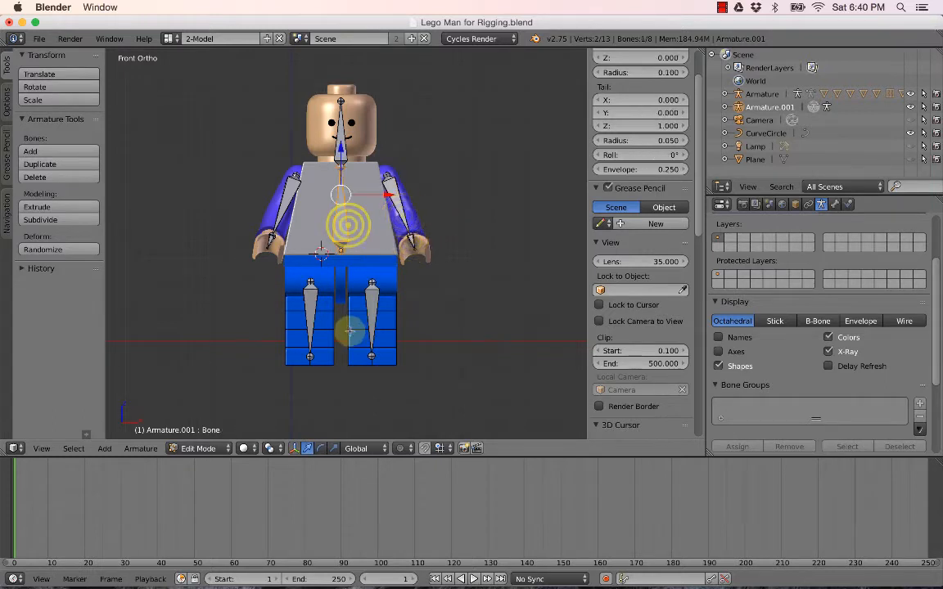
click(200, 448)
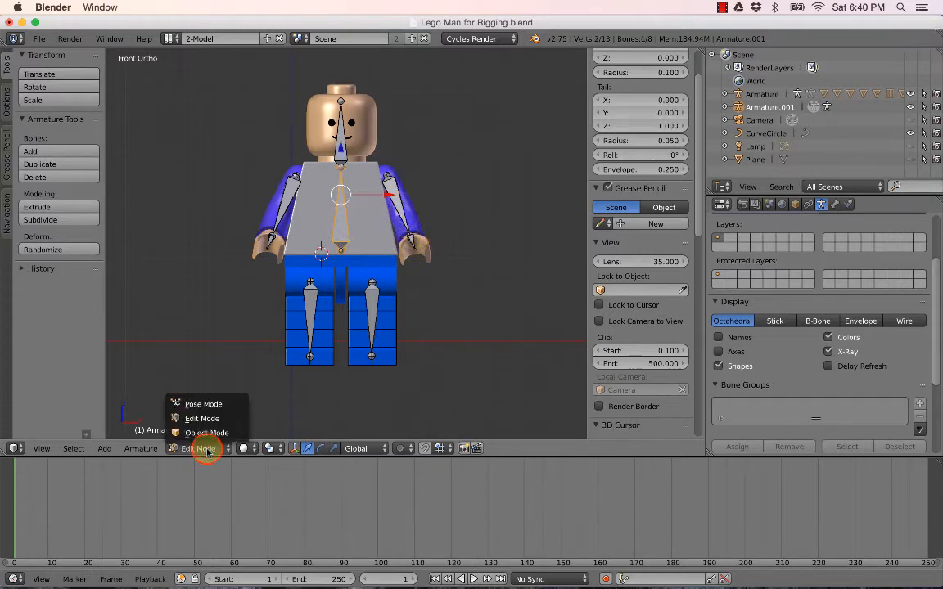
click(205, 405)
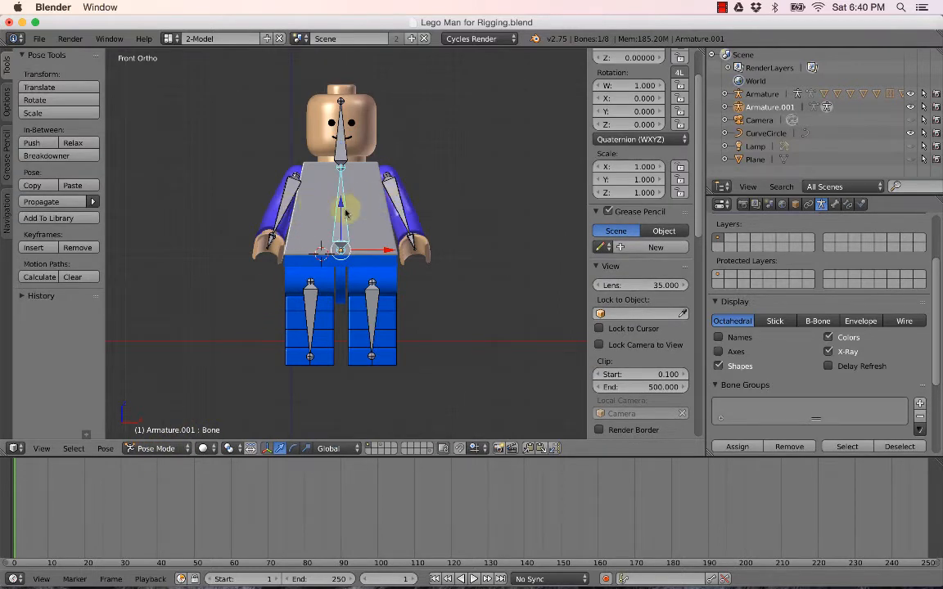
Try rotating the hand bone on the positive X side, and cancel the rotation.
right_click(416, 248)
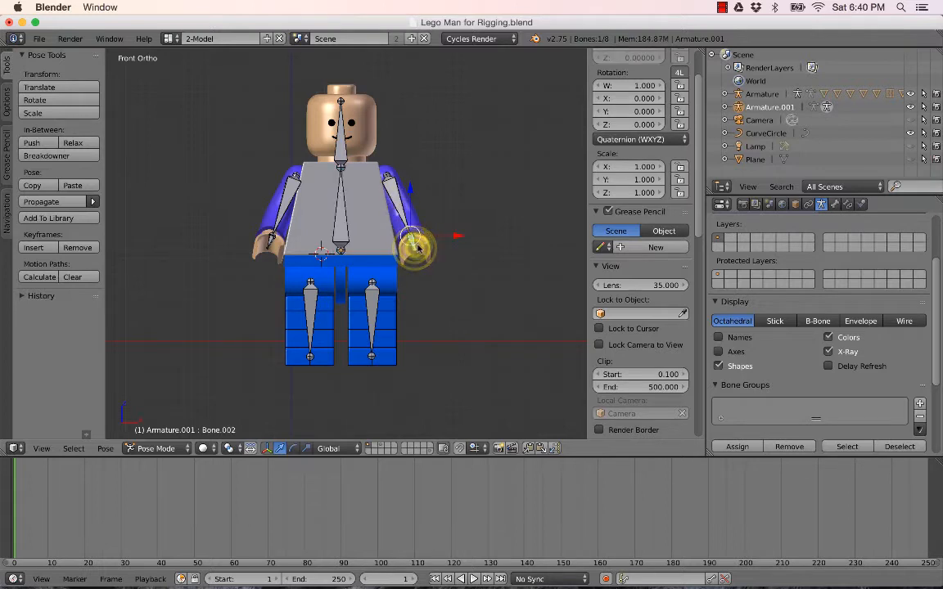
key(r)
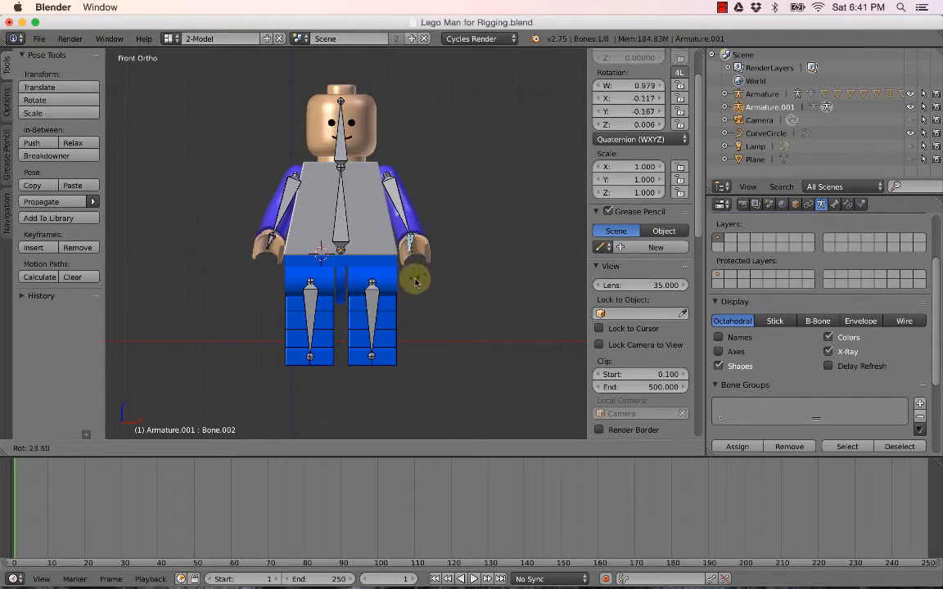
right_click(459, 237)
Try moving the upper arm bone on the positive X side away from the body, and cancel the move.
right_click(399, 203)
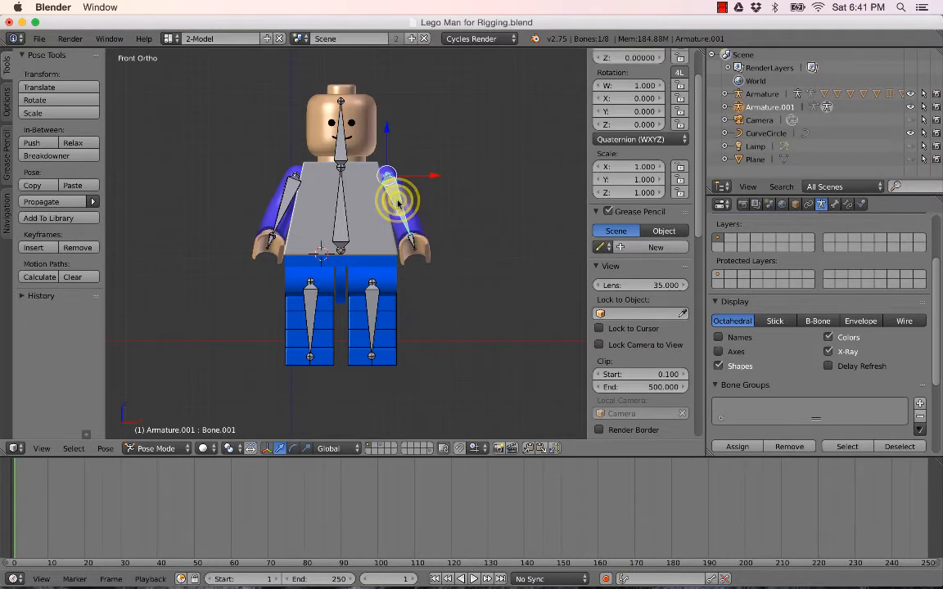
key(g)
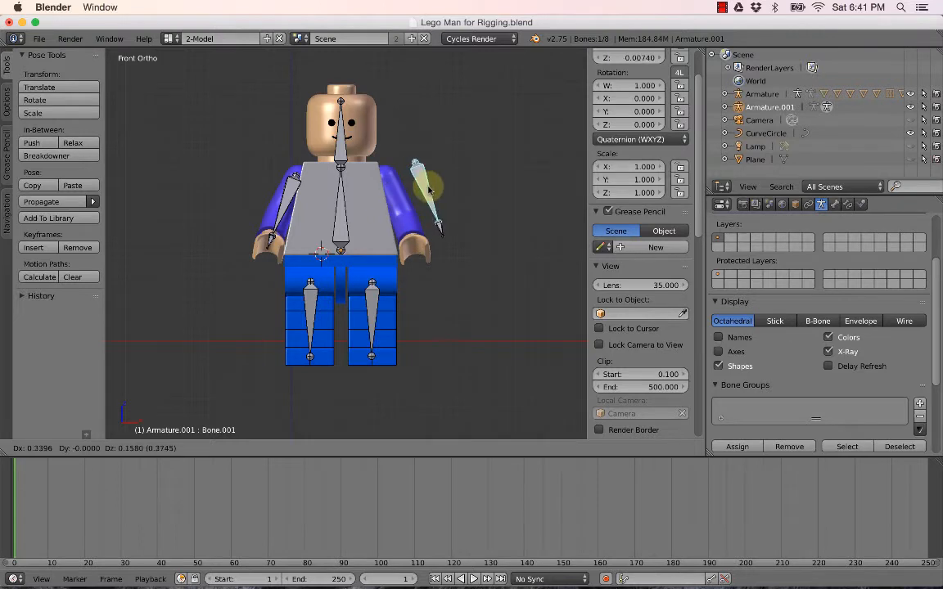
right_click(430, 190)
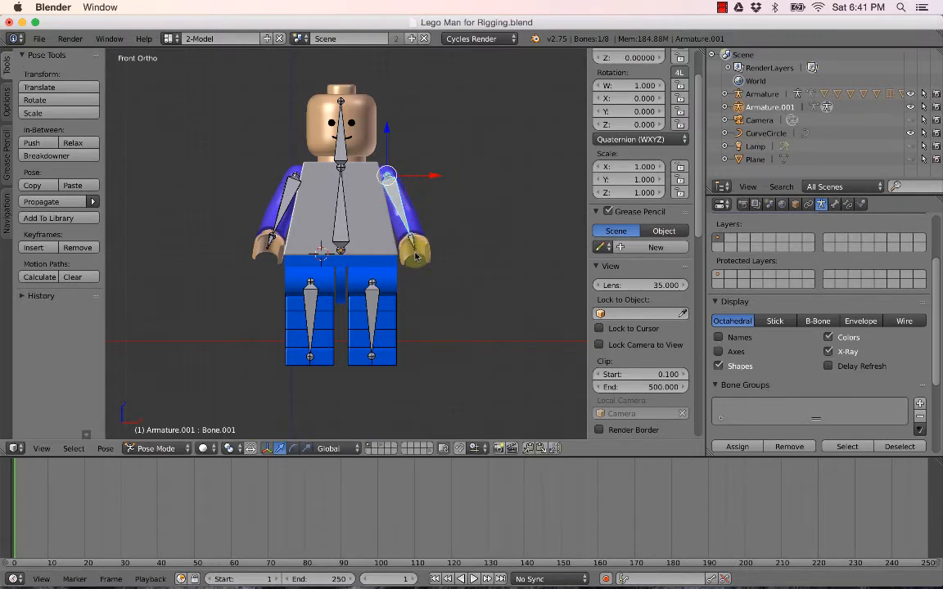
Try moving the torso bone sideways in both directions to test which bones follow it, cancelling each move.
right_click(343, 207)
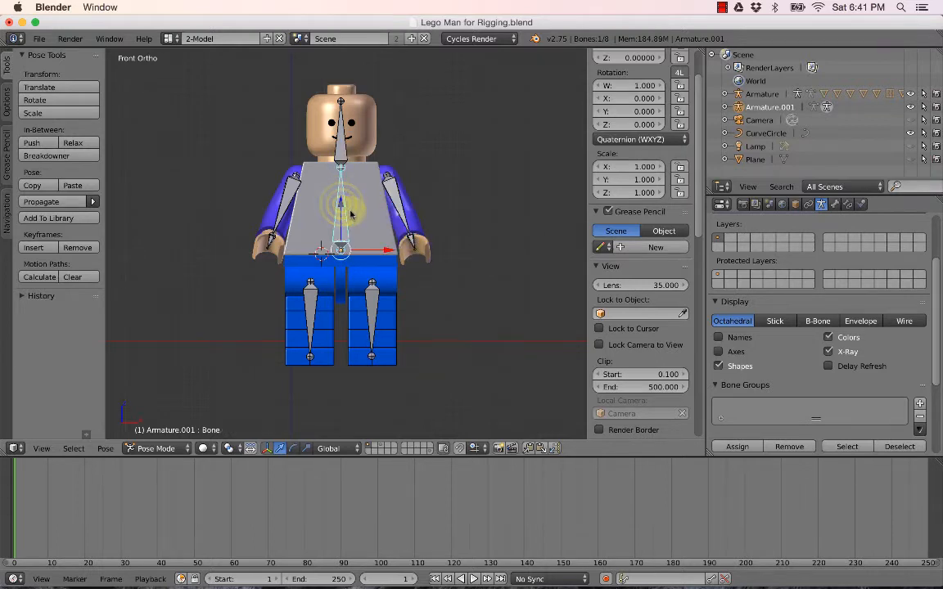
key(g)
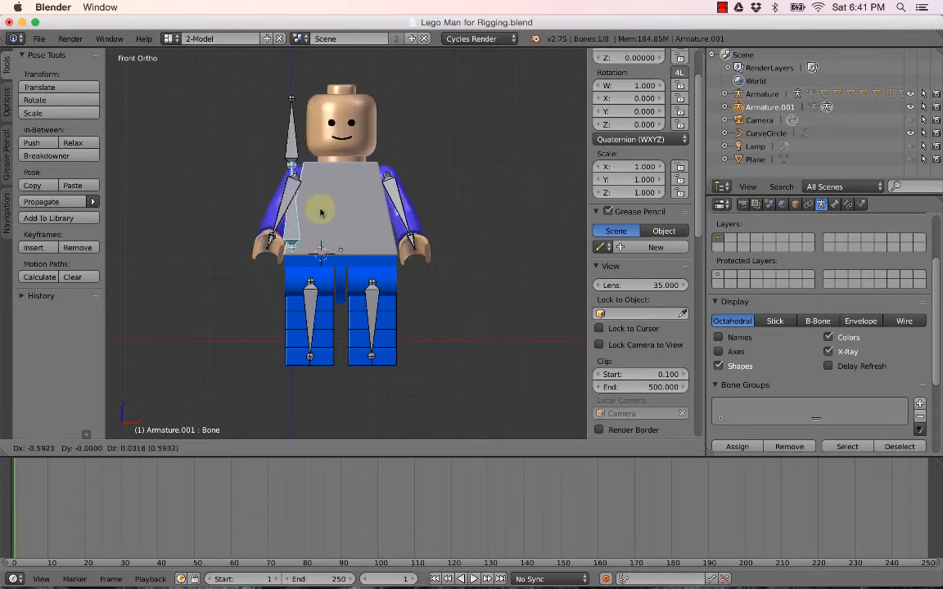
right_click(354, 215)
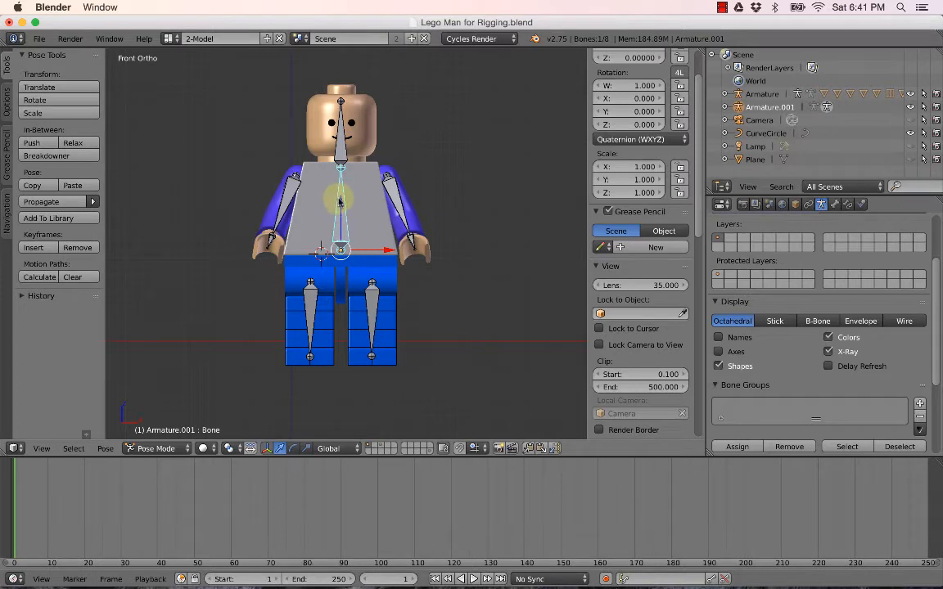
key(g)
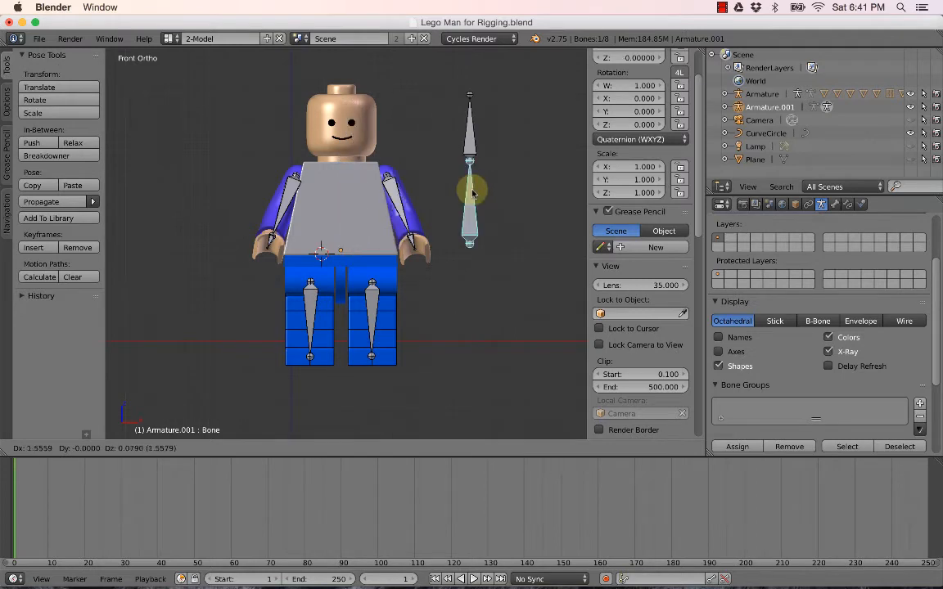
right_click(469, 192)
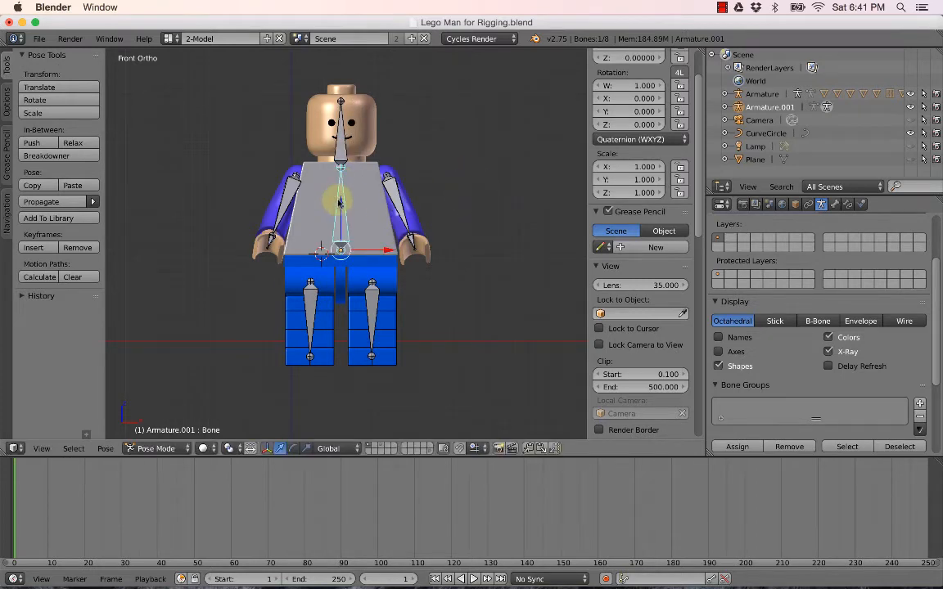
Try rotating the upper arm bone on the negative X side, and cancel the rotation.
right_click(284, 190)
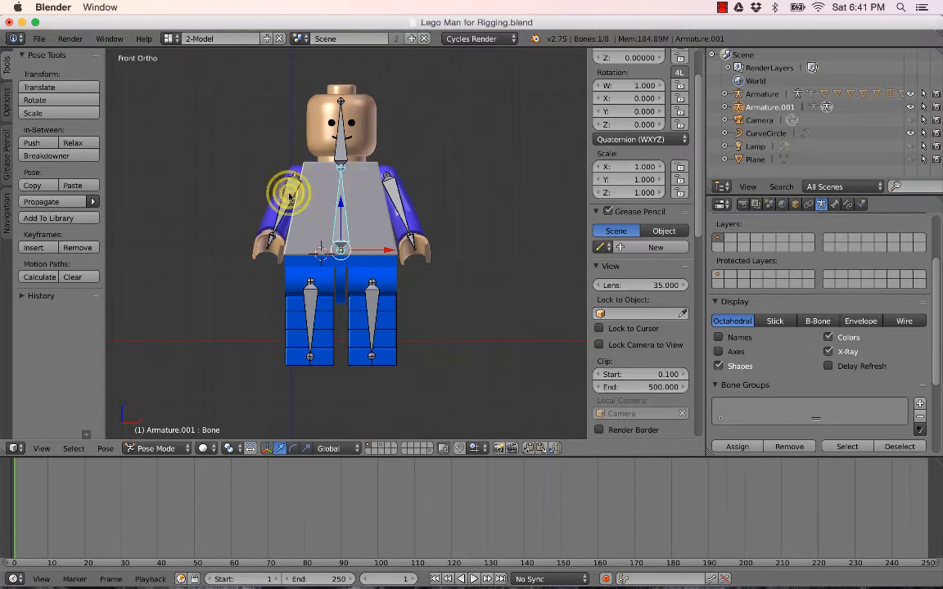
right_click(342, 204)
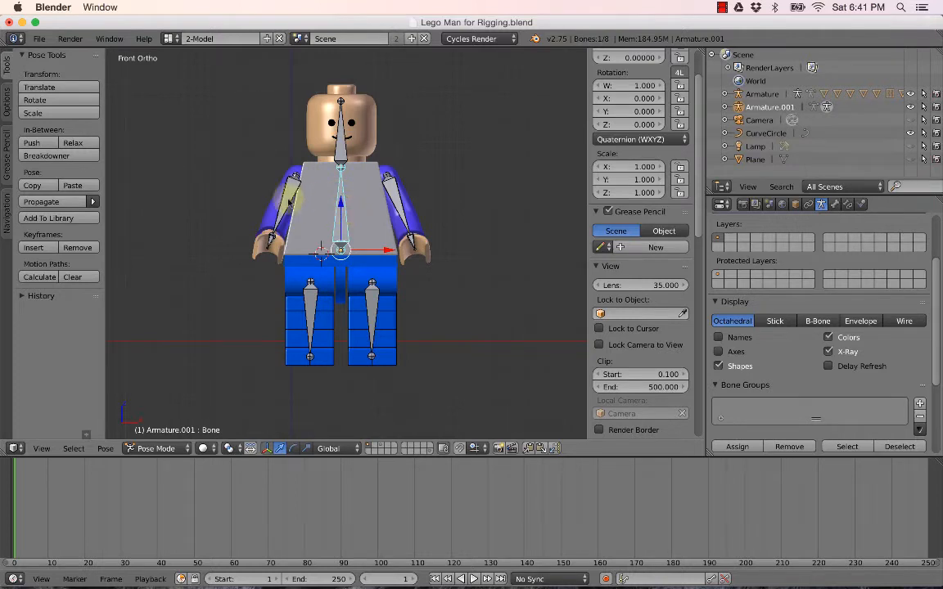
right_click(286, 208)
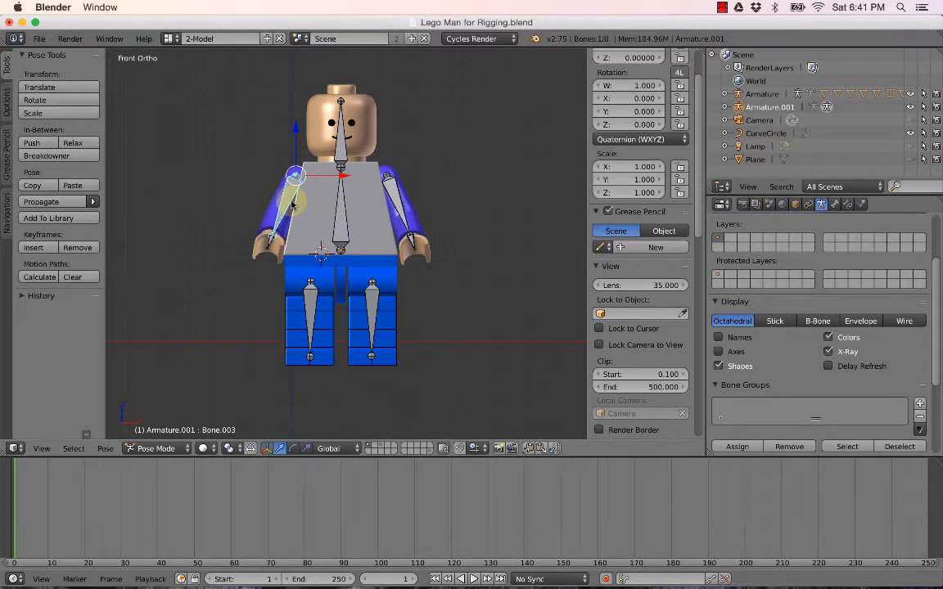
key(r)
right_click(277, 157)
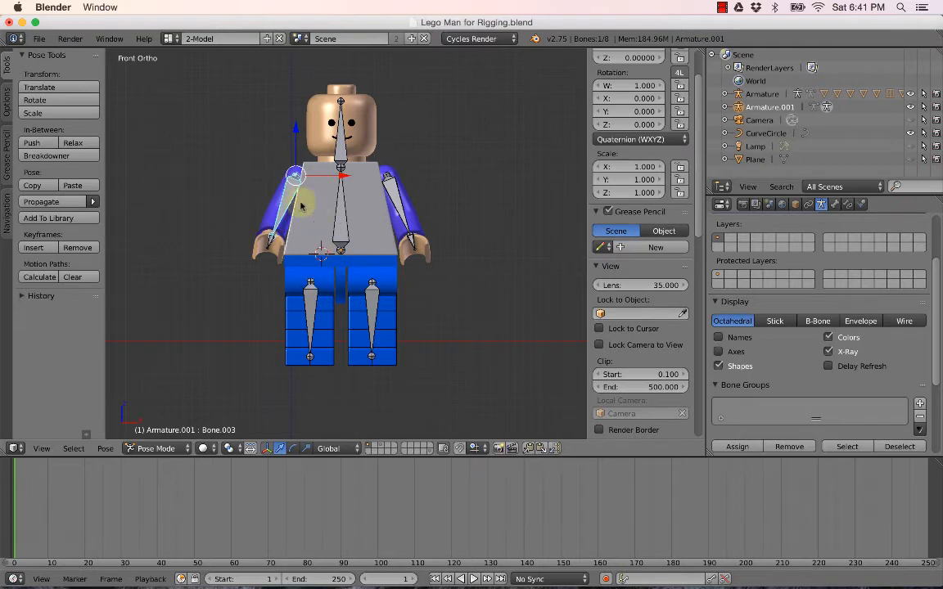
Try rotating the torso bone to test whether the arm bones follow it, and cancel the rotation.
right_click(340, 200)
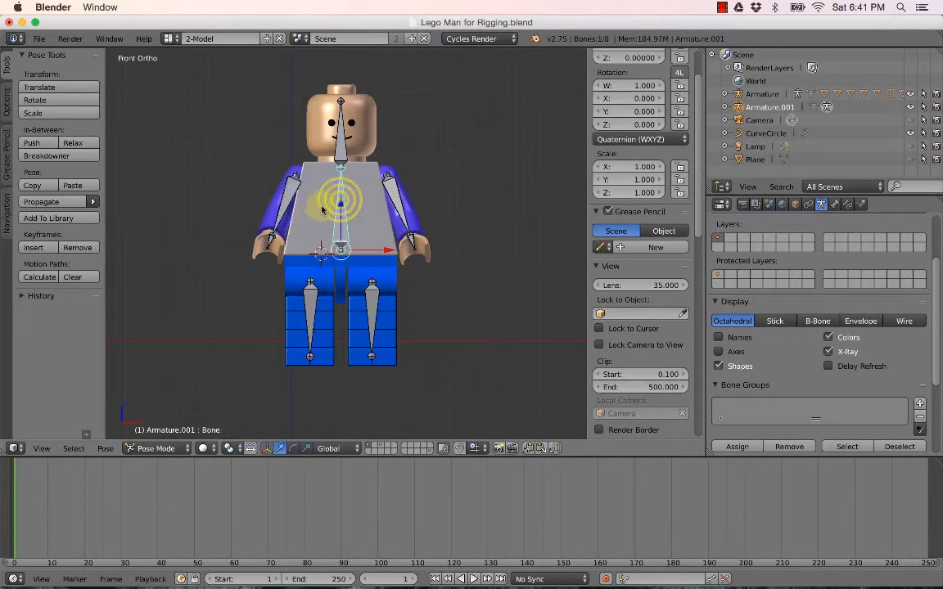
key(r)
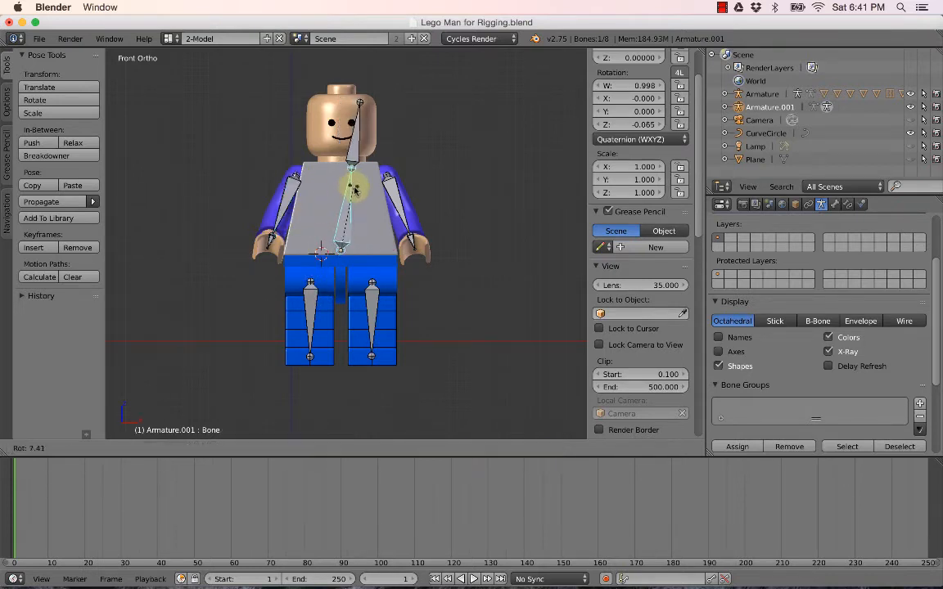
right_click(352, 186)
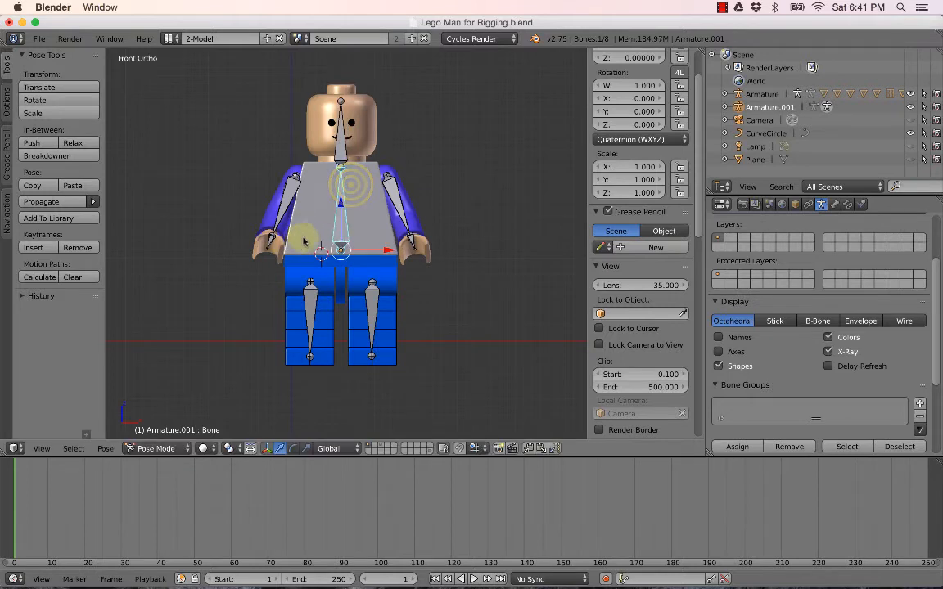
right_click(291, 192)
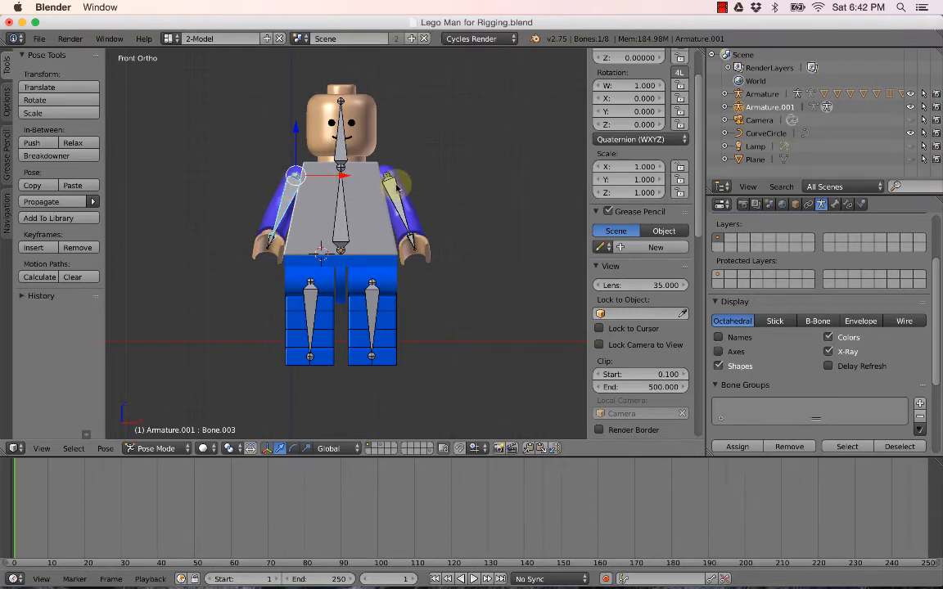
right_click(290, 187)
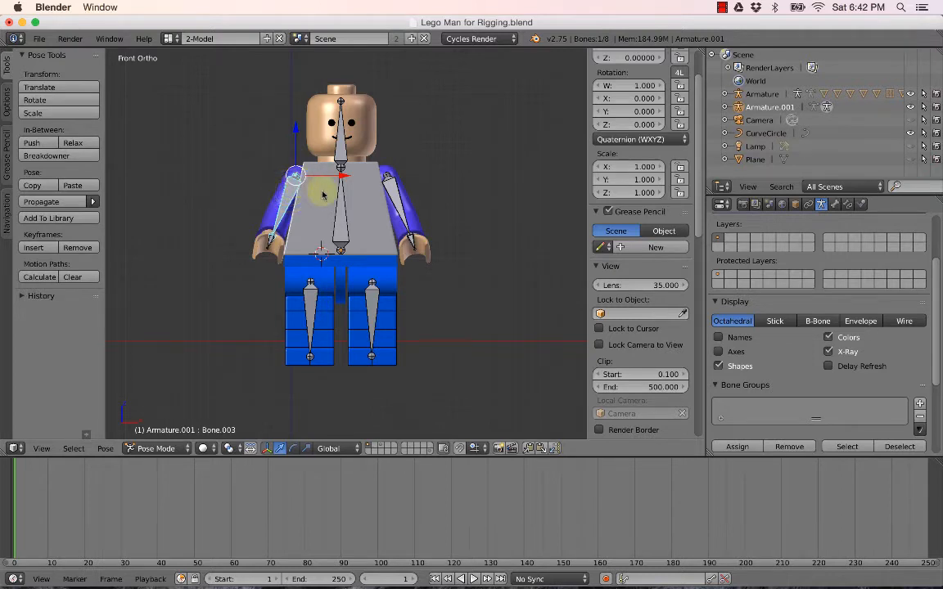
shift+right_click(344, 205)
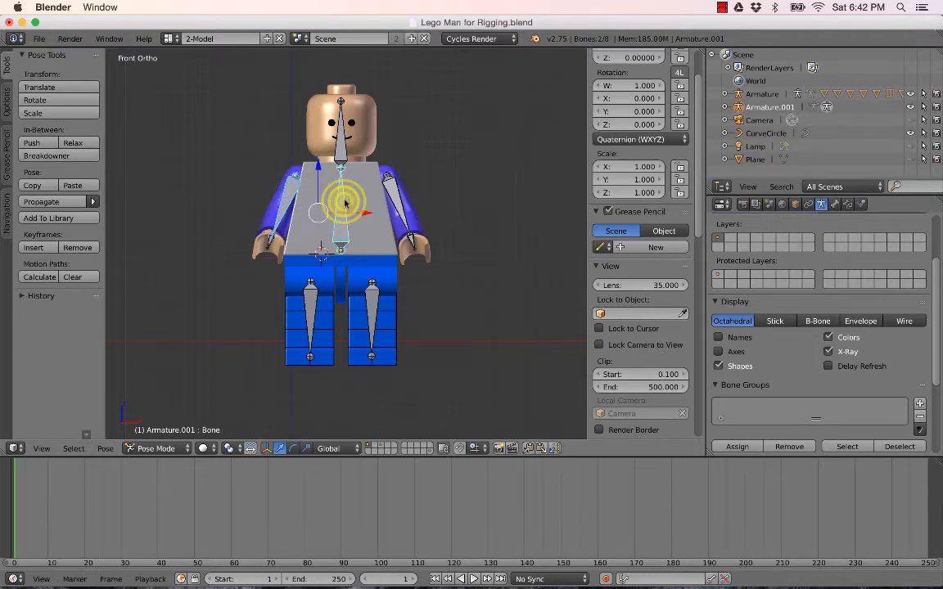
scroll(344, 204, up, 2)
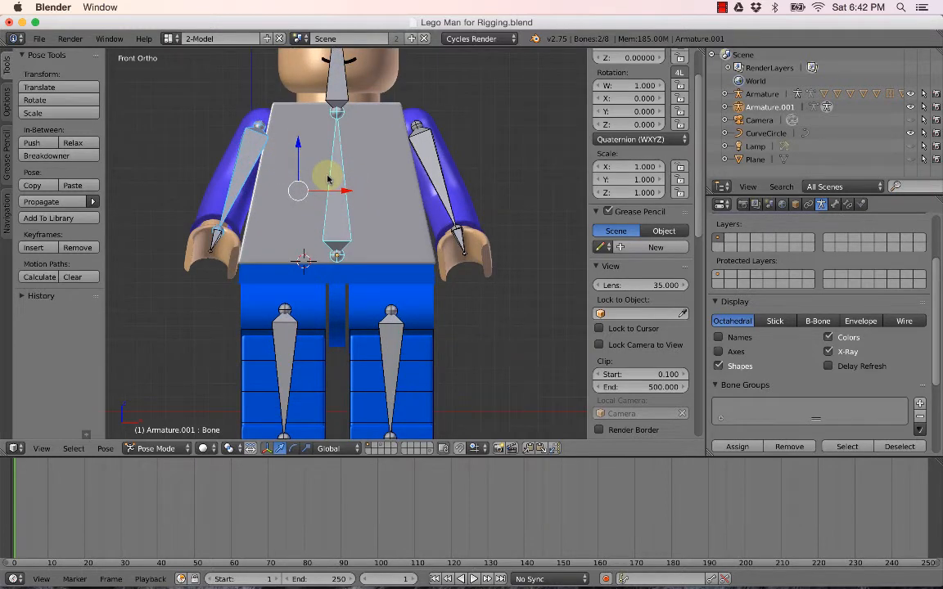
key(ctrl+p)
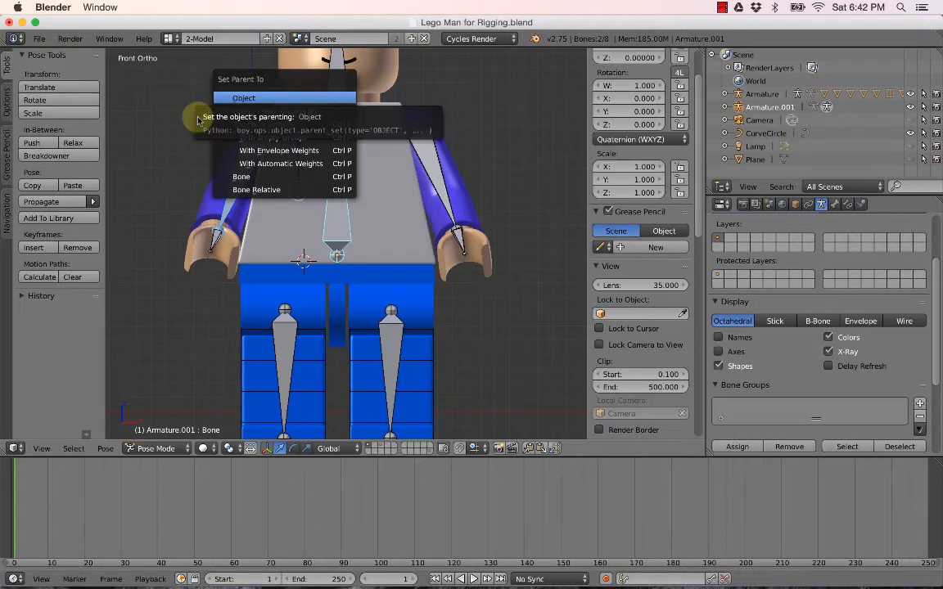
key(Escape)
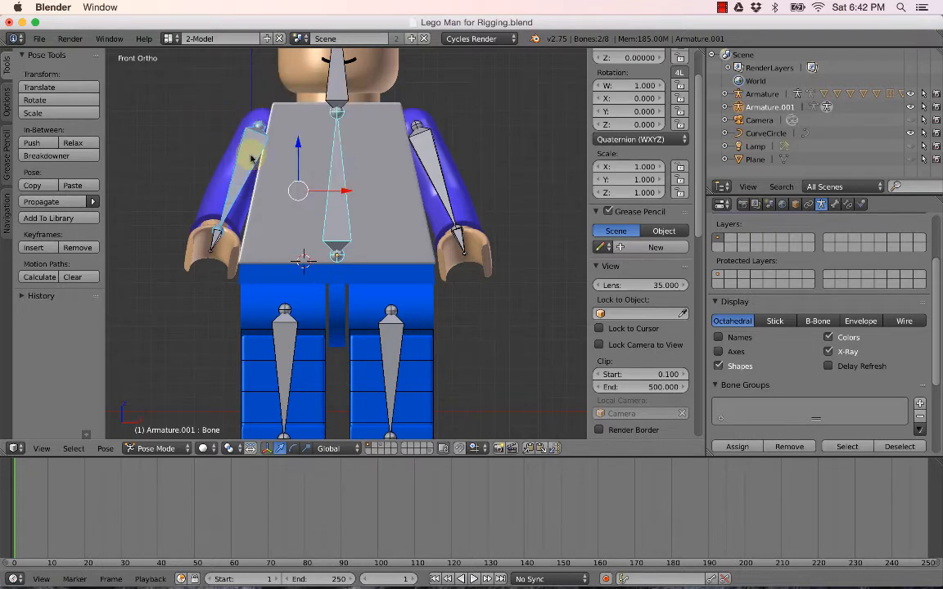
Switch the armature to Edit Mode and select the negative X upper arm bone, with the torso bone added as the active bone.
click(163, 448)
click(159, 418)
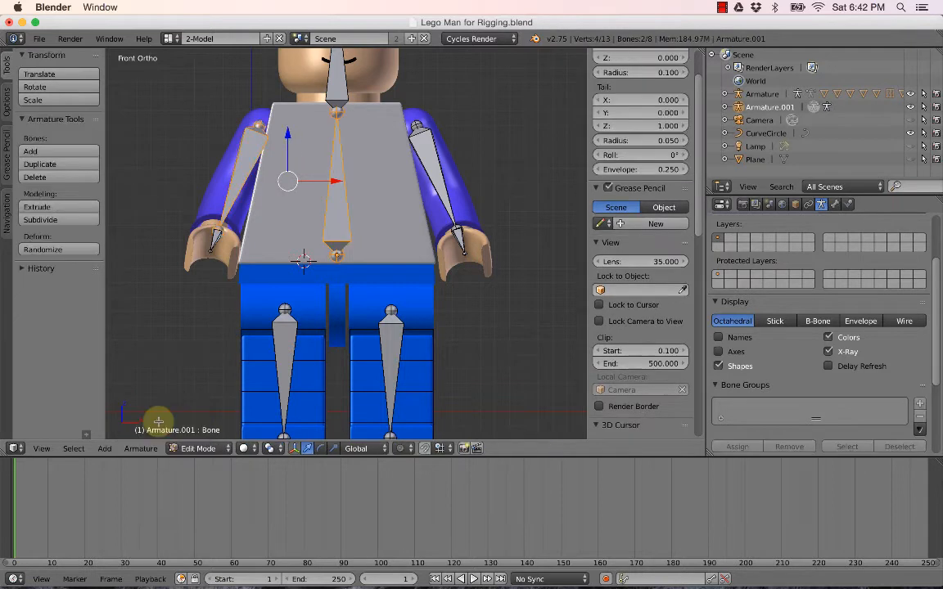
right_click(238, 158)
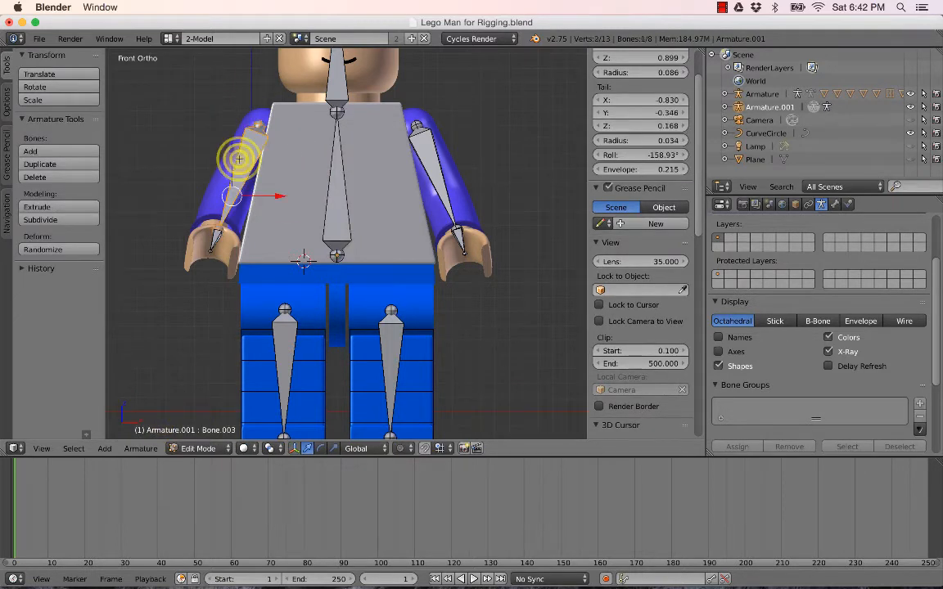
shift+right_click(337, 176)
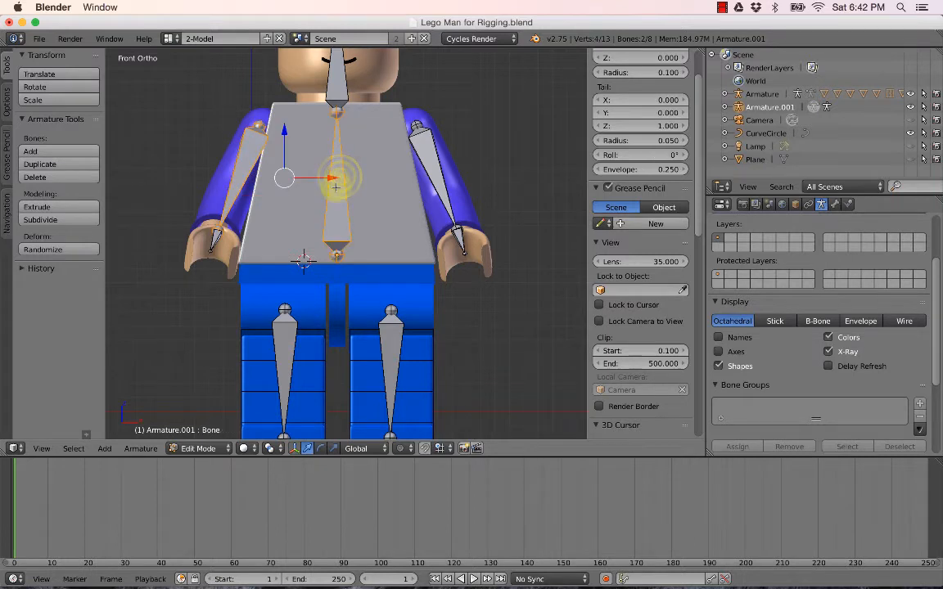
Try parenting the negative X upper arm bone to the torso bone with the Connected option, and undo it.
scroll(335, 187, up, 3)
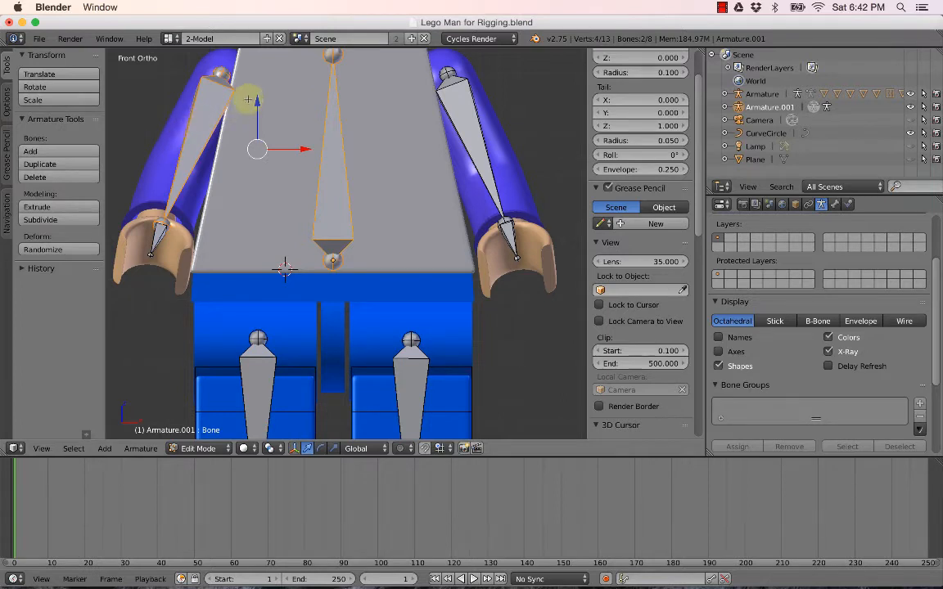
scroll(248, 99, down, 2)
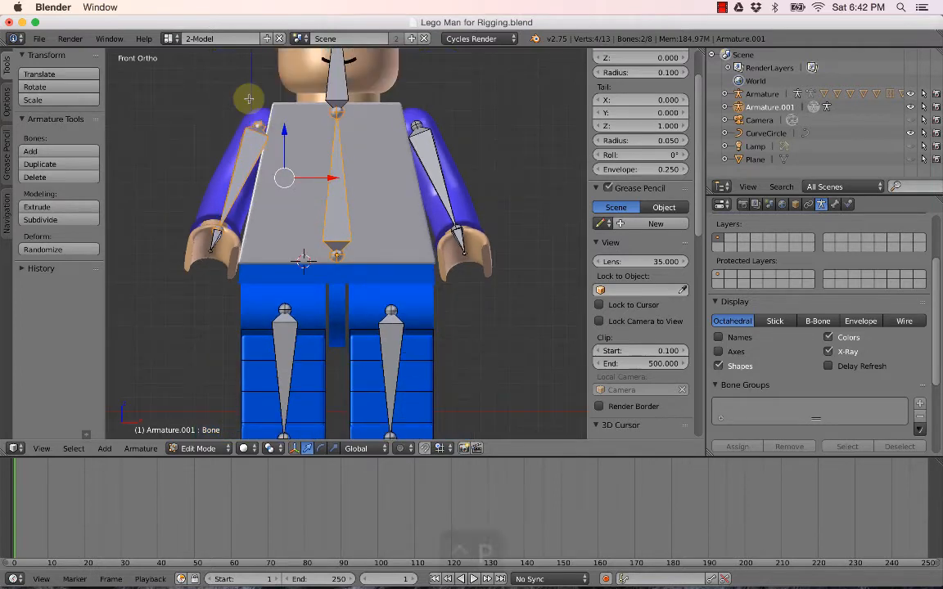
key(ctrl+p)
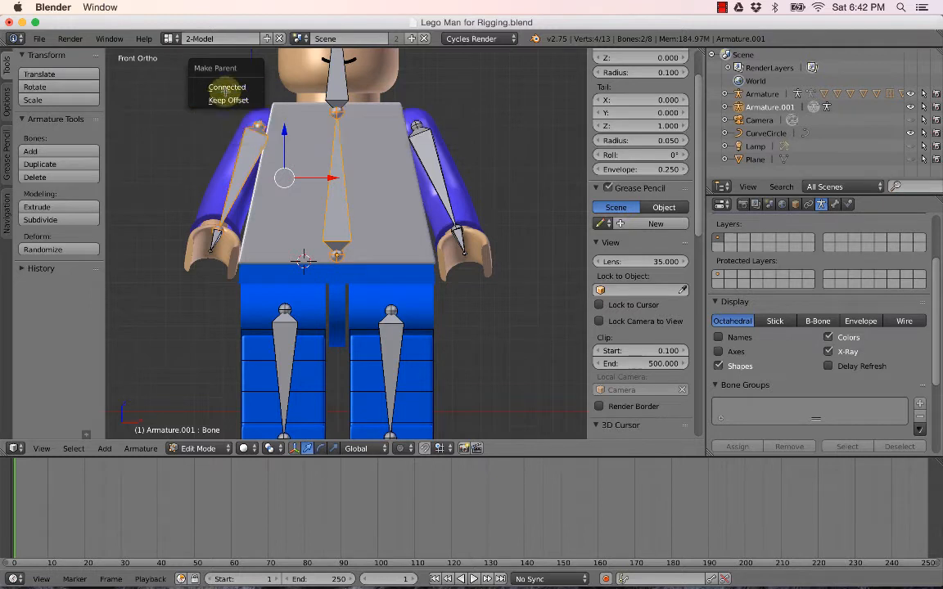
click(226, 87)
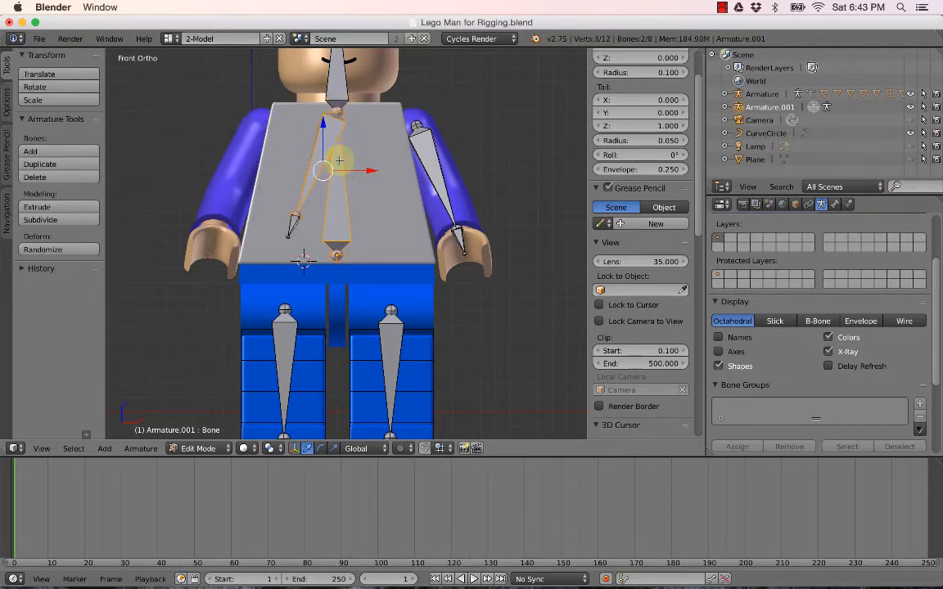
key(super+z)
key(super+z)
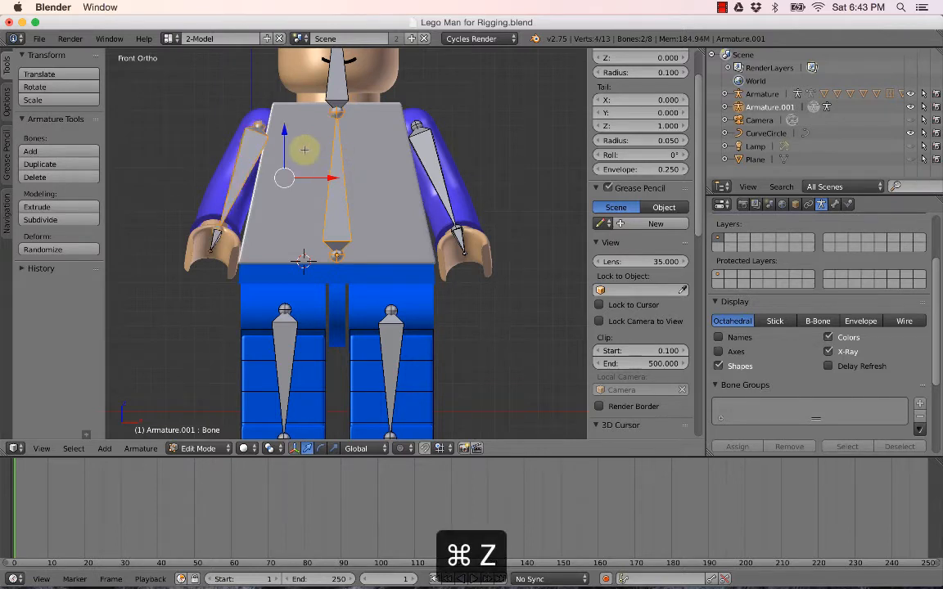
Parent the negative X and the positive X upper arm bones to the torso bone, one after the other, with Keep Offset.
key(ctrl+p)
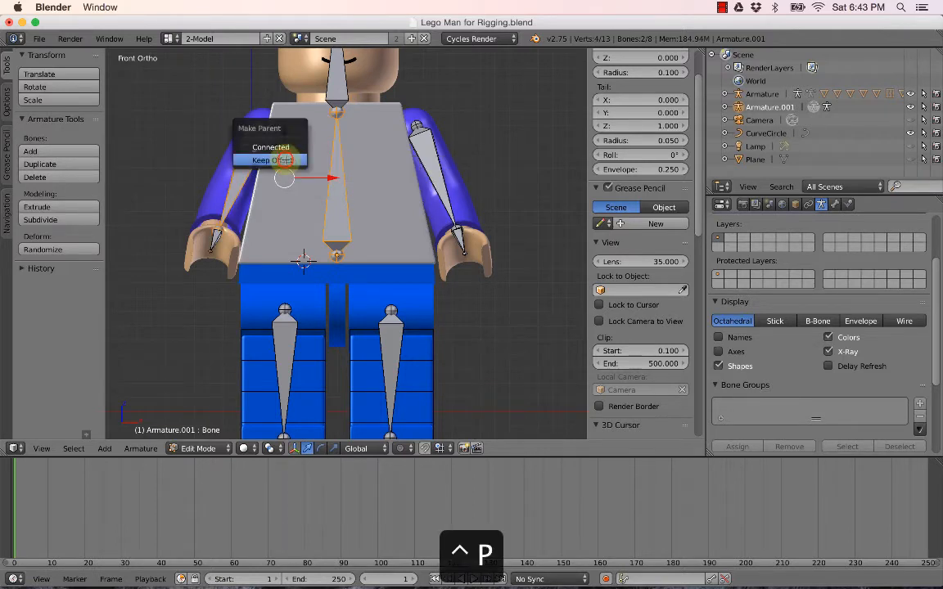
click(285, 161)
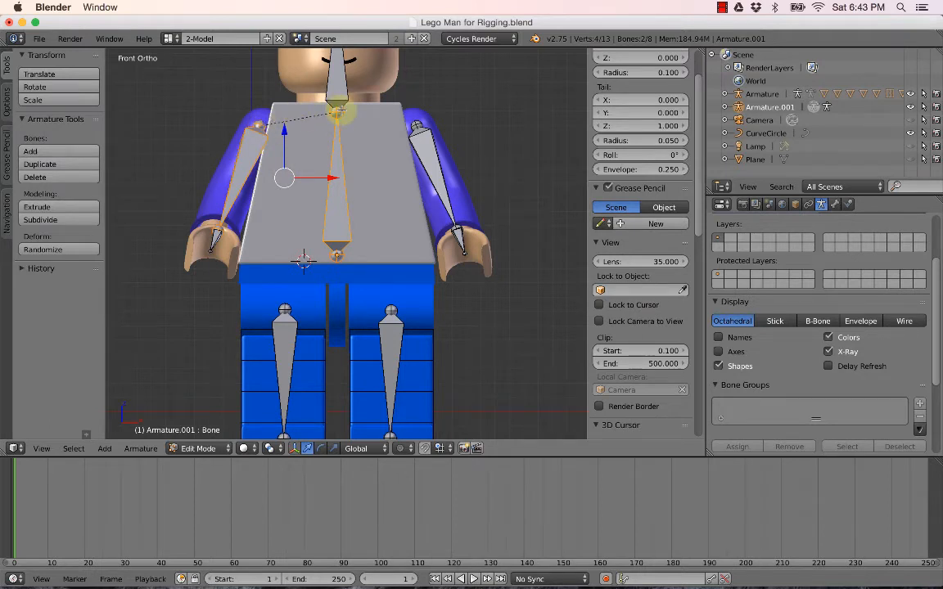
right_click(434, 148)
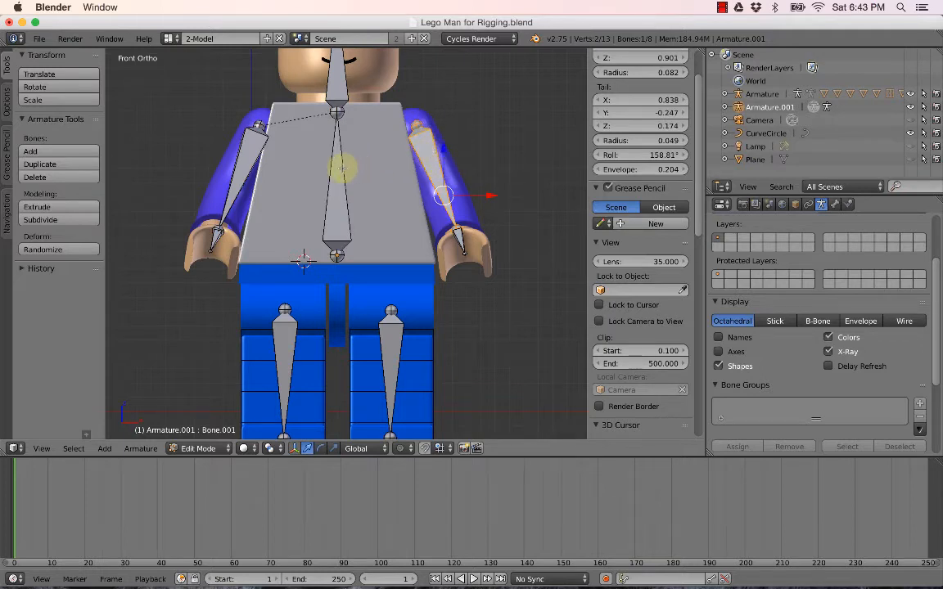
shift+right_click(342, 167)
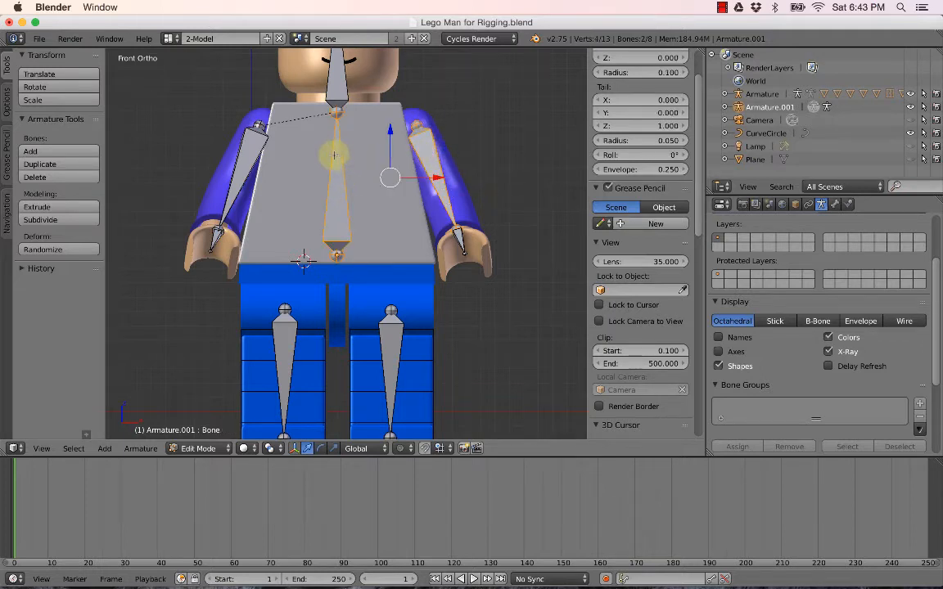
key(ctrl+p)
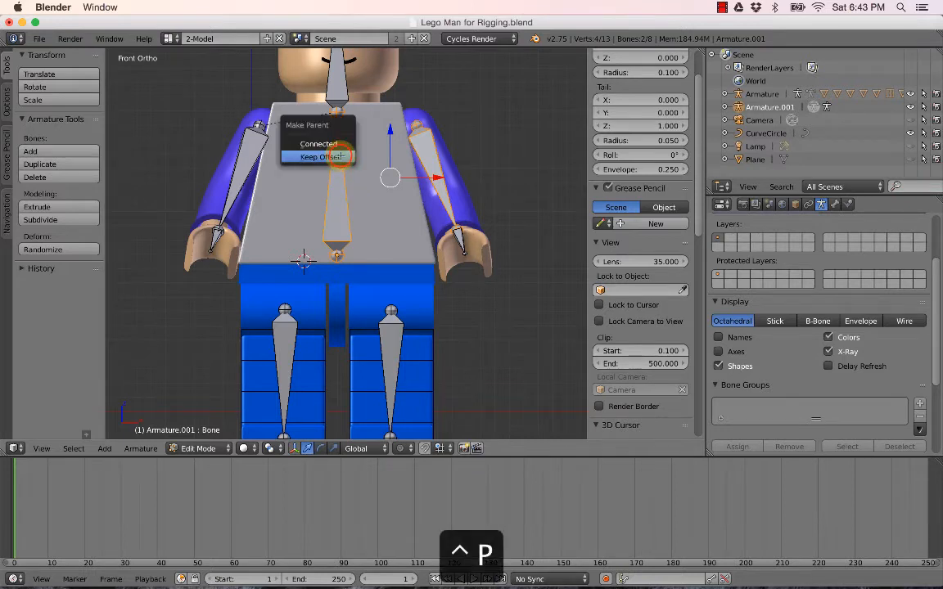
click(341, 156)
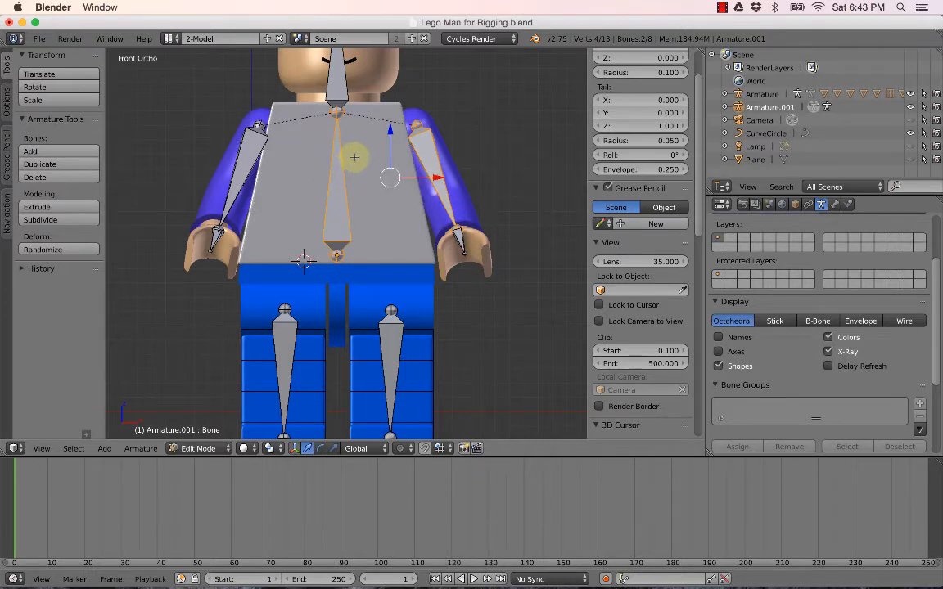
Parent both leg bones to the torso bone together with Keep Offset, using the torso bone as the active bone.
right_click(293, 334)
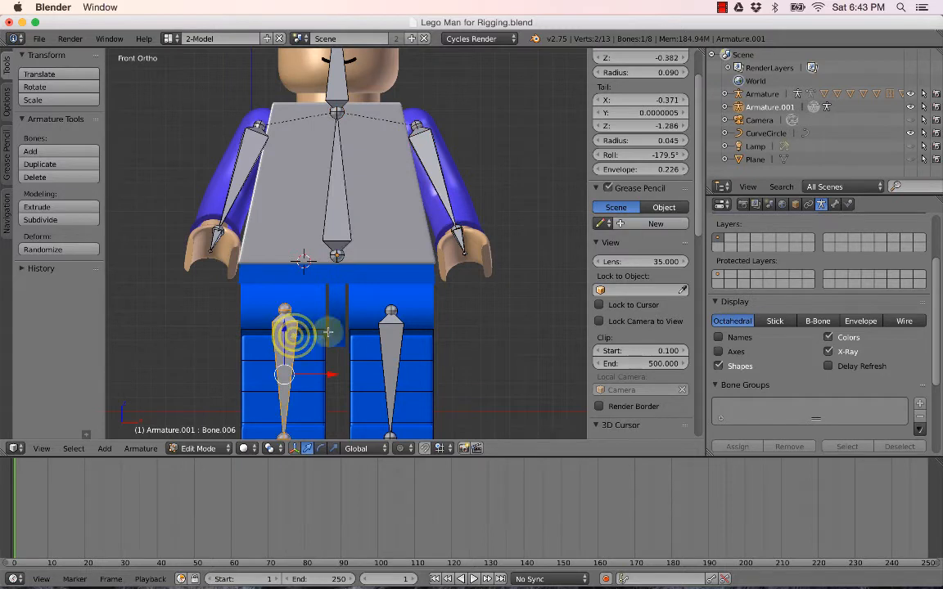
shift+right_click(399, 329)
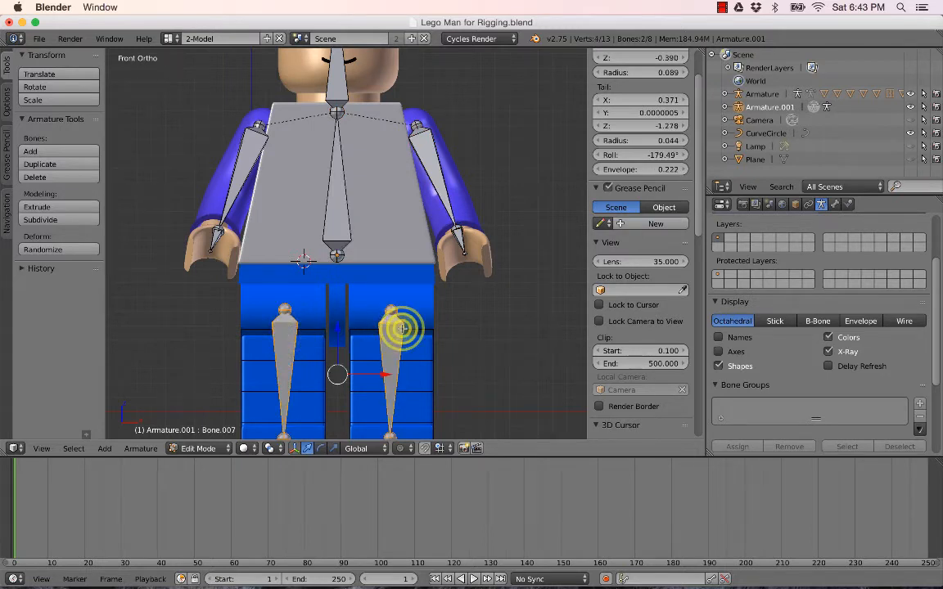
shift+right_click(345, 205)
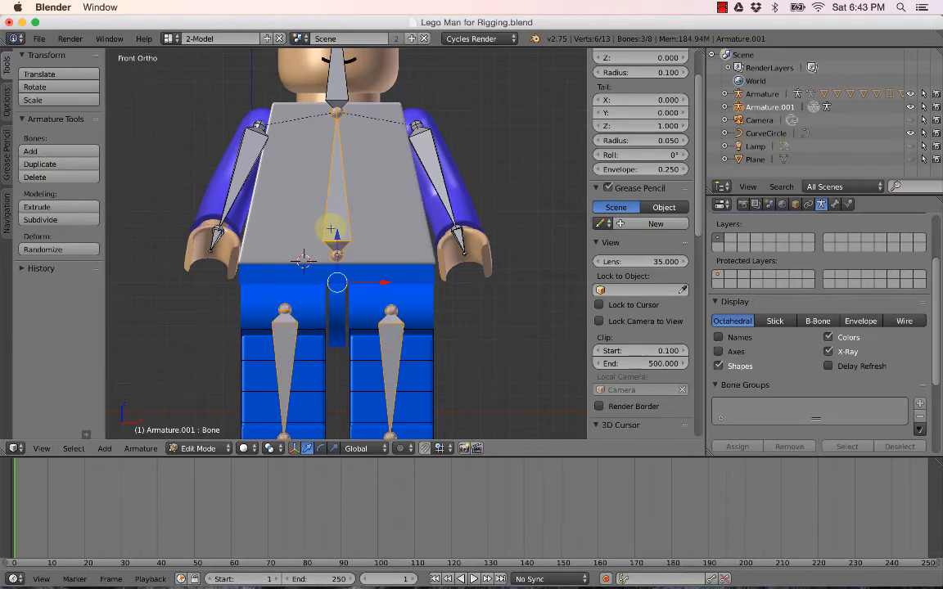
key(ctrl+p)
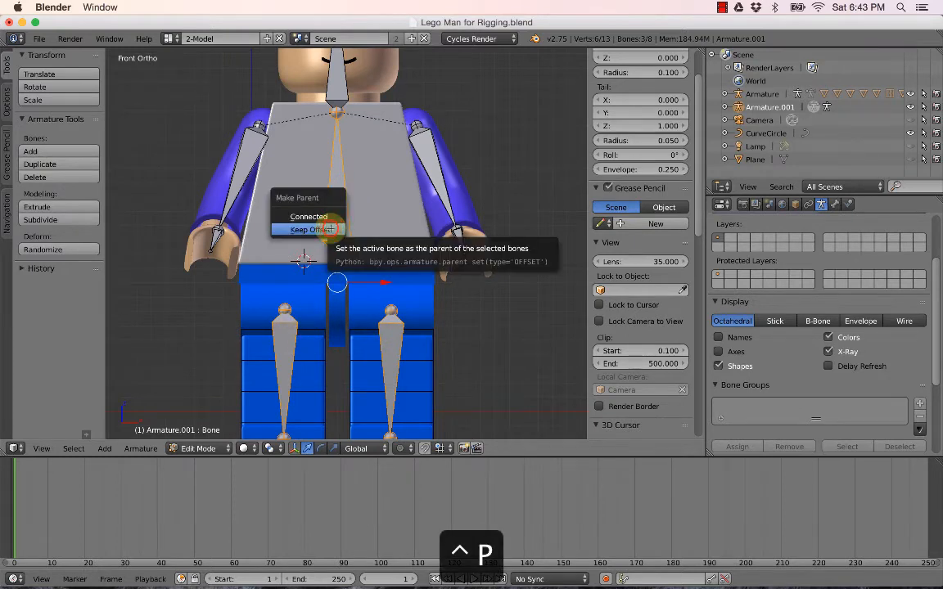
click(331, 230)
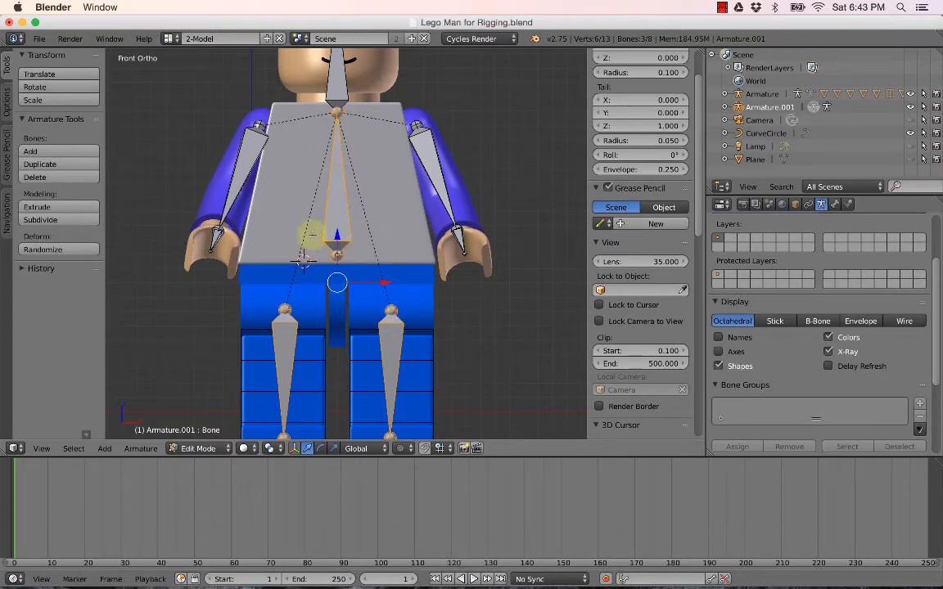
Switch the armature to Pose Mode, try rotating the torso bone to test whether the limb bones follow it, and cancel the rotation.
right_click(342, 186)
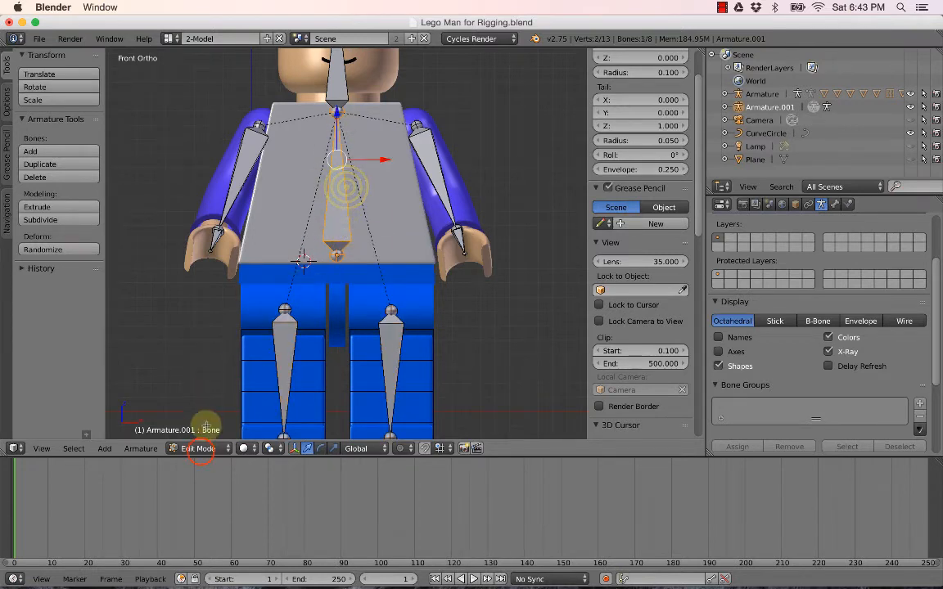
click(202, 449)
click(190, 401)
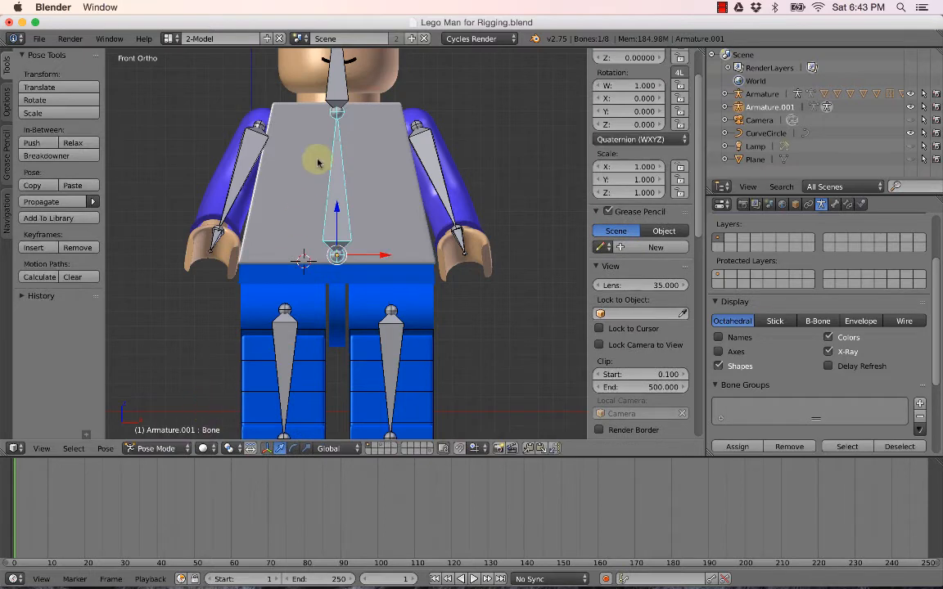
key(r)
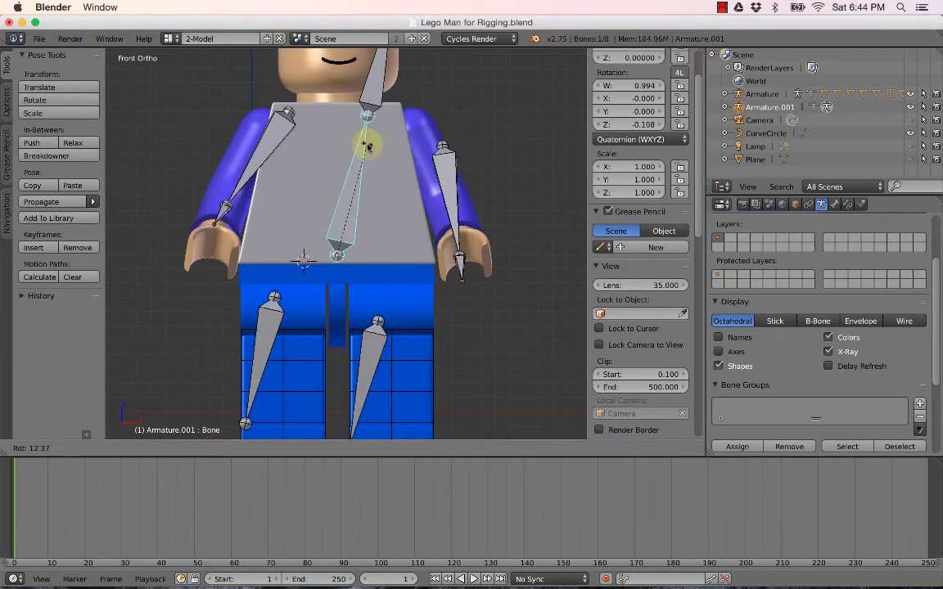
right_click(362, 143)
Try rotating the negative X and the positive X leg bones individually, cancelling each rotation.
scroll(304, 325, down, 2)
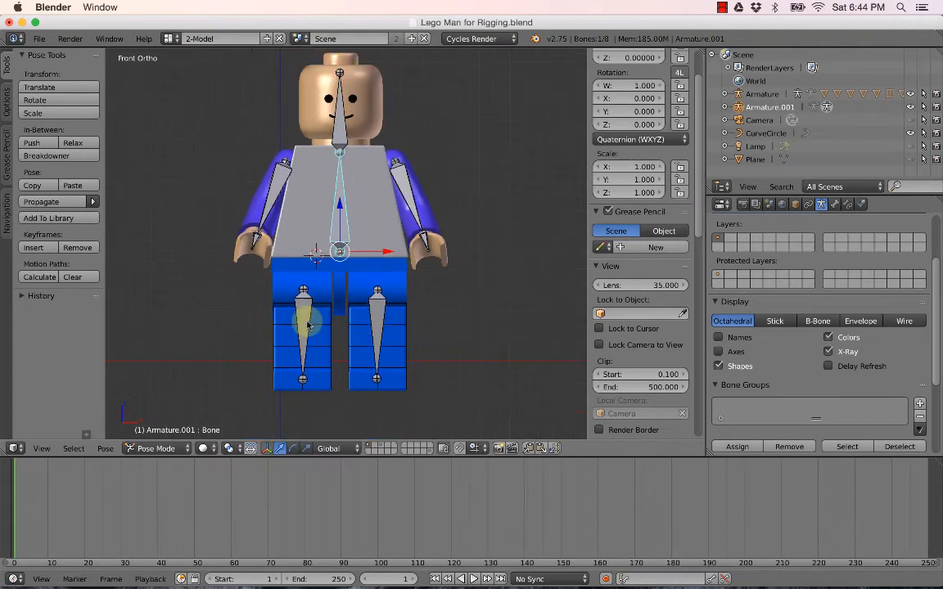
right_click(304, 317)
key(r)
right_click(306, 352)
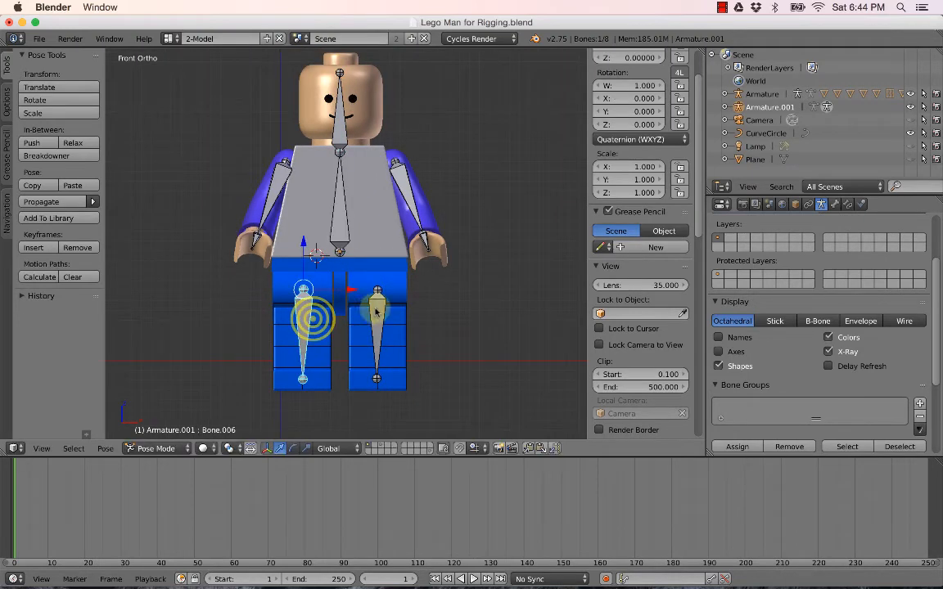
right_click(376, 329)
key(r)
right_click(385, 312)
Try rotating the positive X upper arm bone, cancel the rotation, and check the selection of the hand and arm bones.
right_click(416, 182)
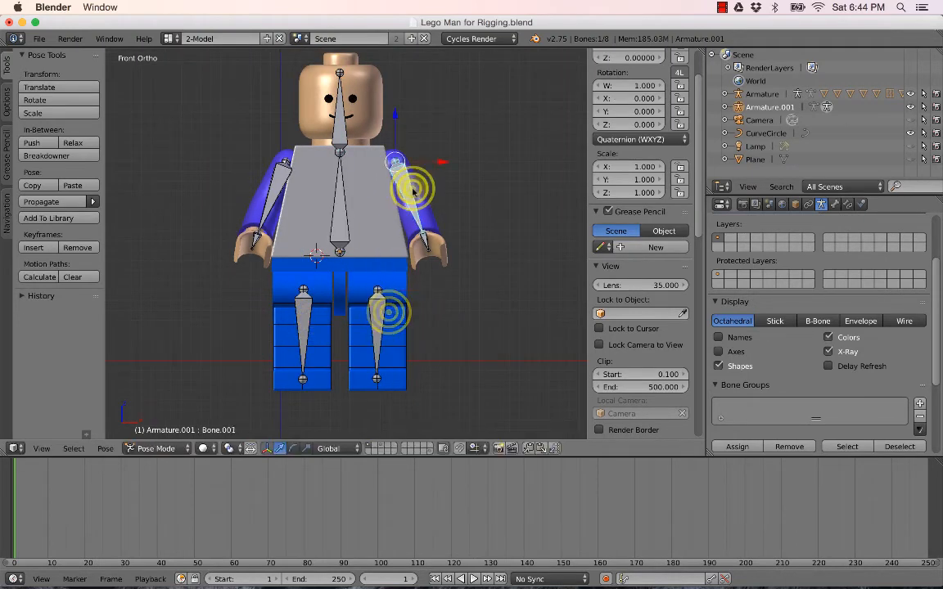
key(r)
right_click(434, 166)
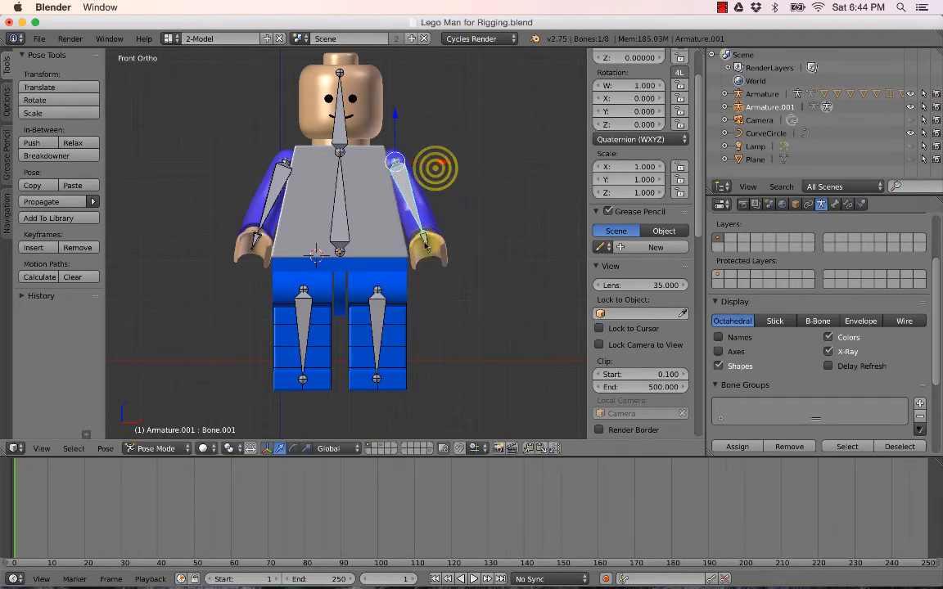
right_click(424, 242)
right_click(409, 188)
right_click(426, 246)
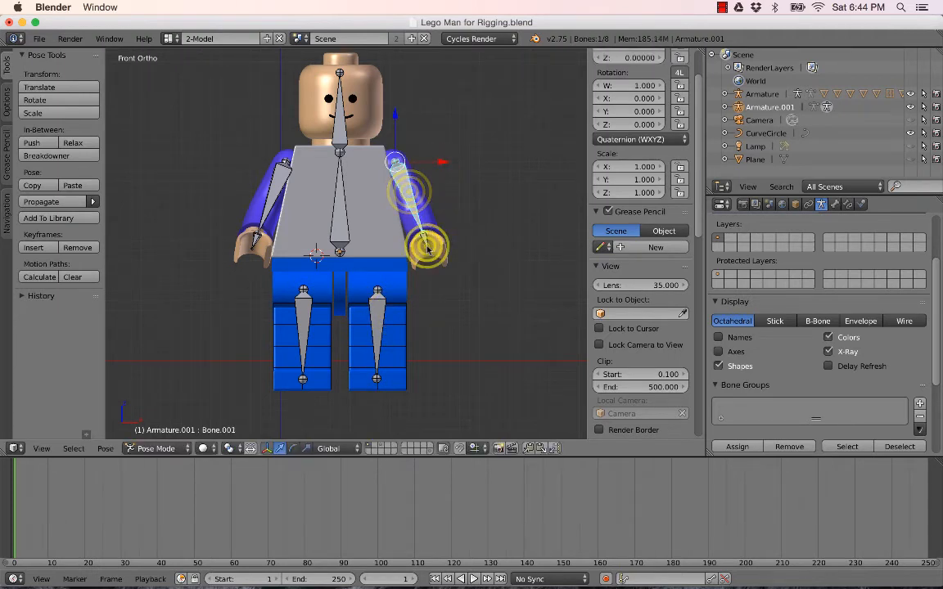
right_click(418, 187)
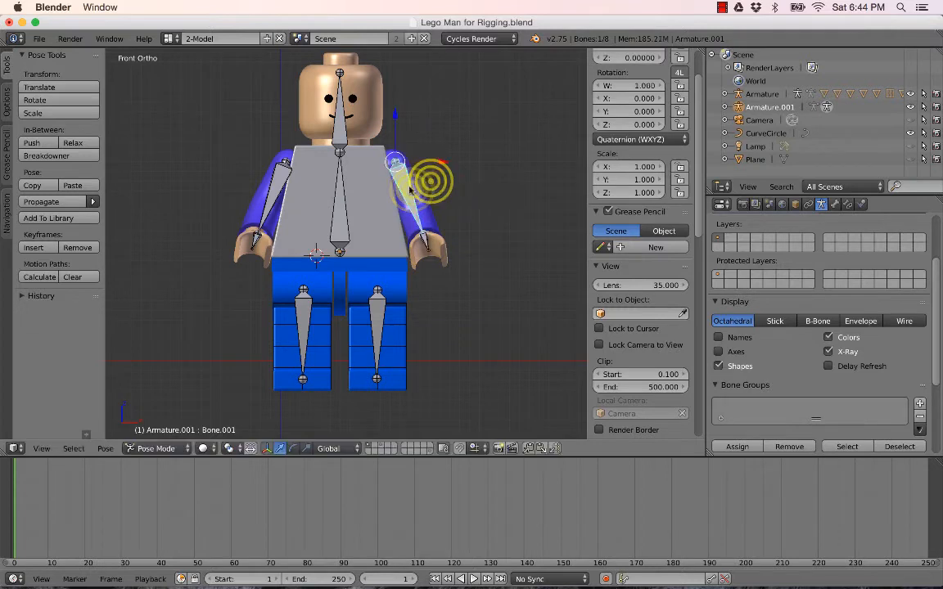
right_click(262, 204)
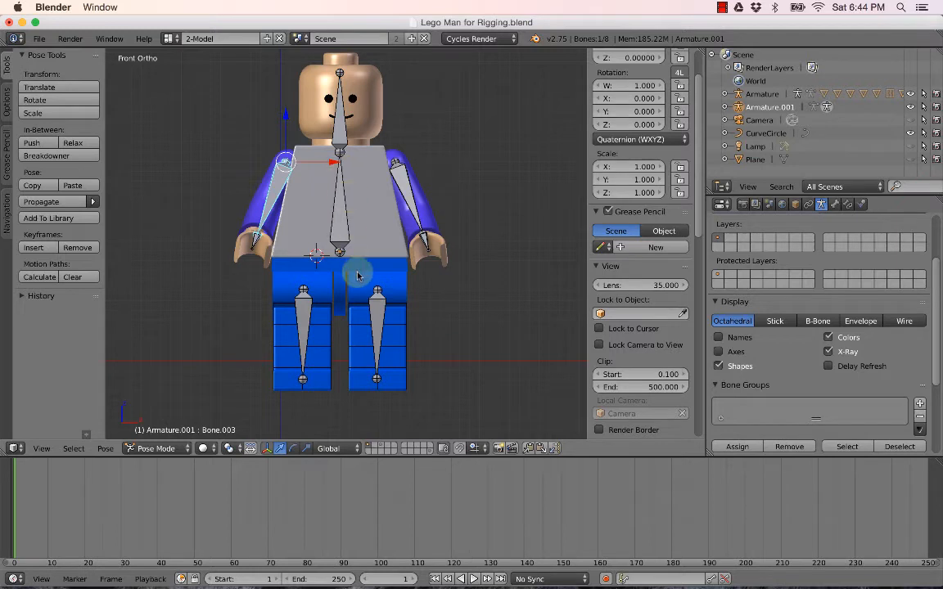
Switch the armature from Pose Mode to Object Mode.
click(184, 451)
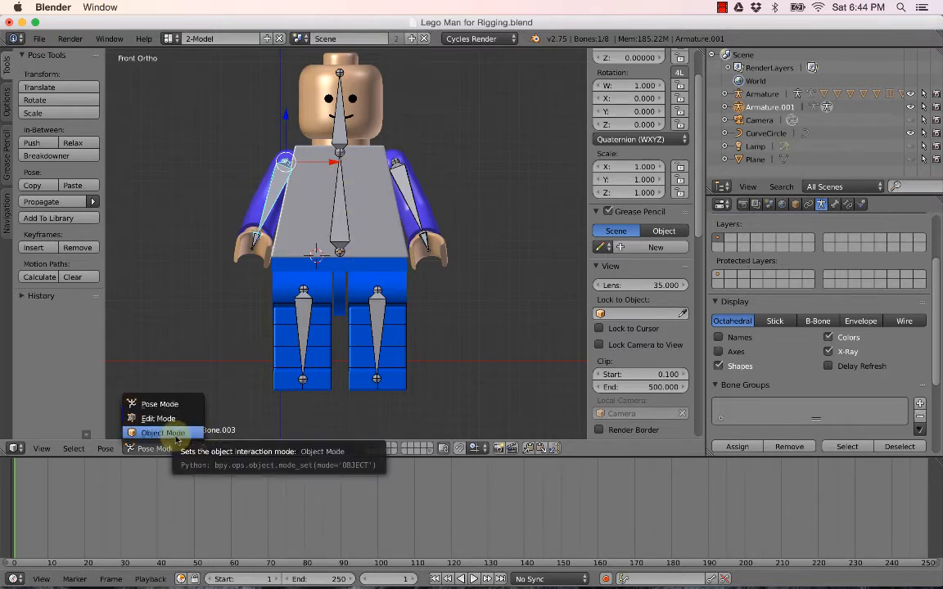
click(163, 451)
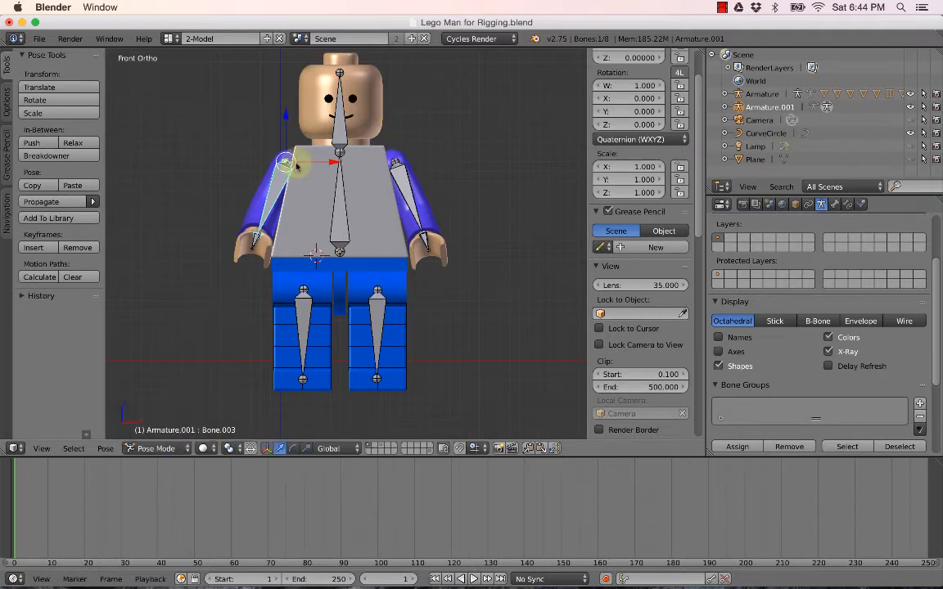
click(173, 449)
click(156, 434)
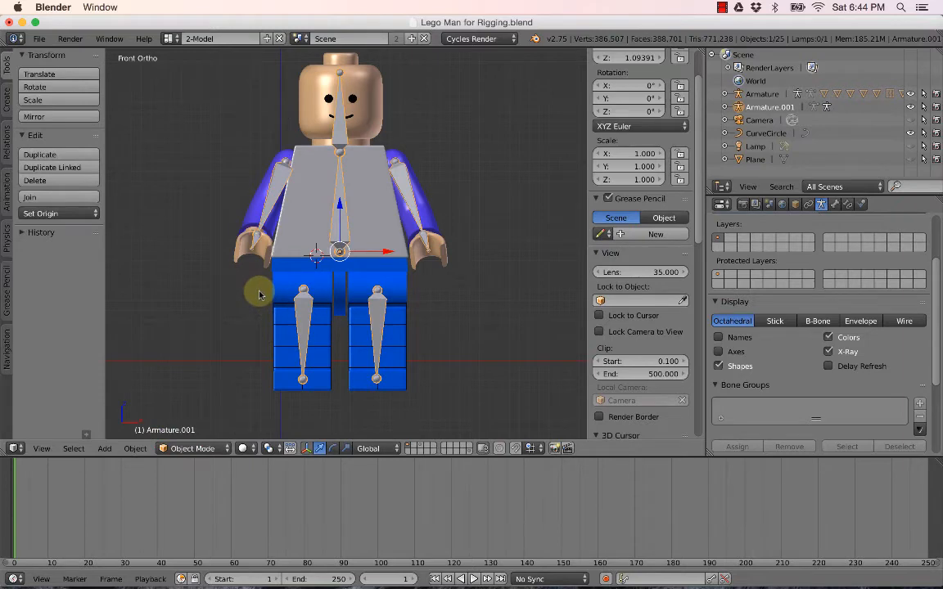
key(alt+super+2)
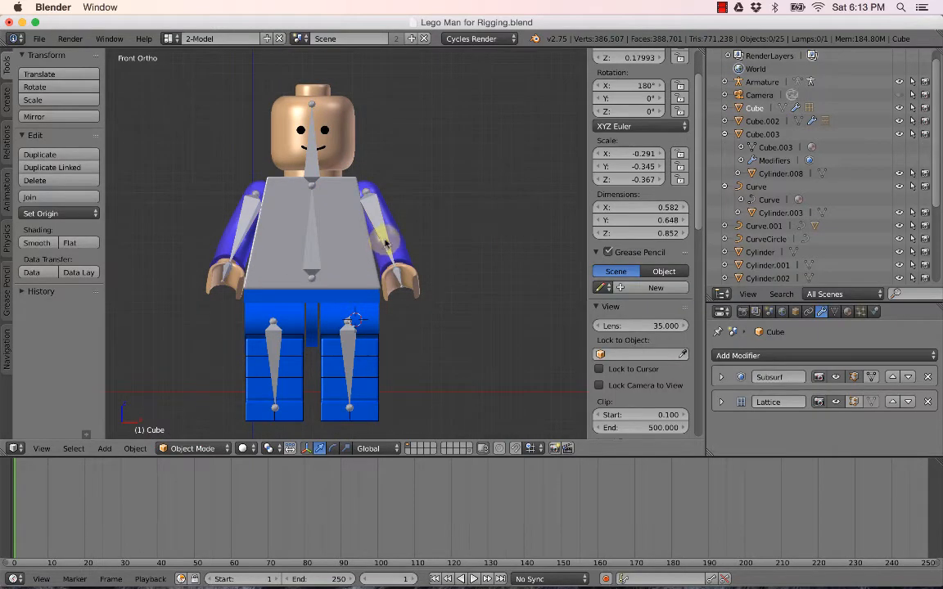
Select the armature, torso, positive X arm, head and hand in turn to examine the model's separate objects.
right_click(384, 242)
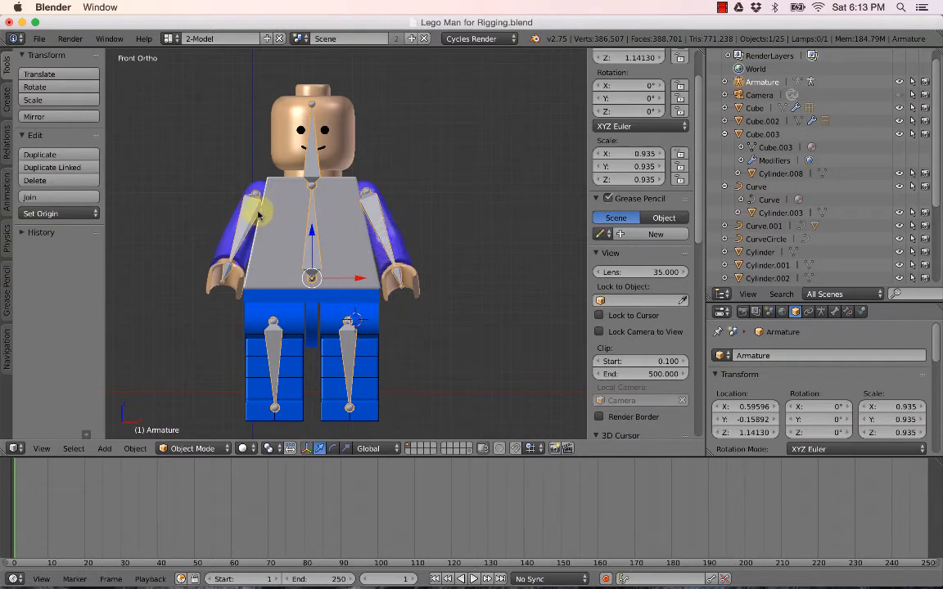
right_click(335, 240)
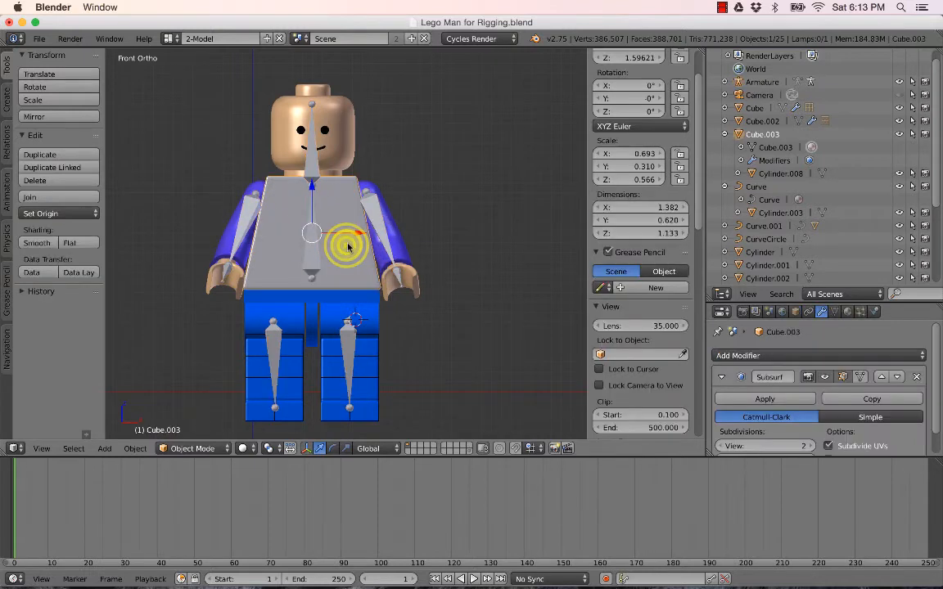
right_click(388, 226)
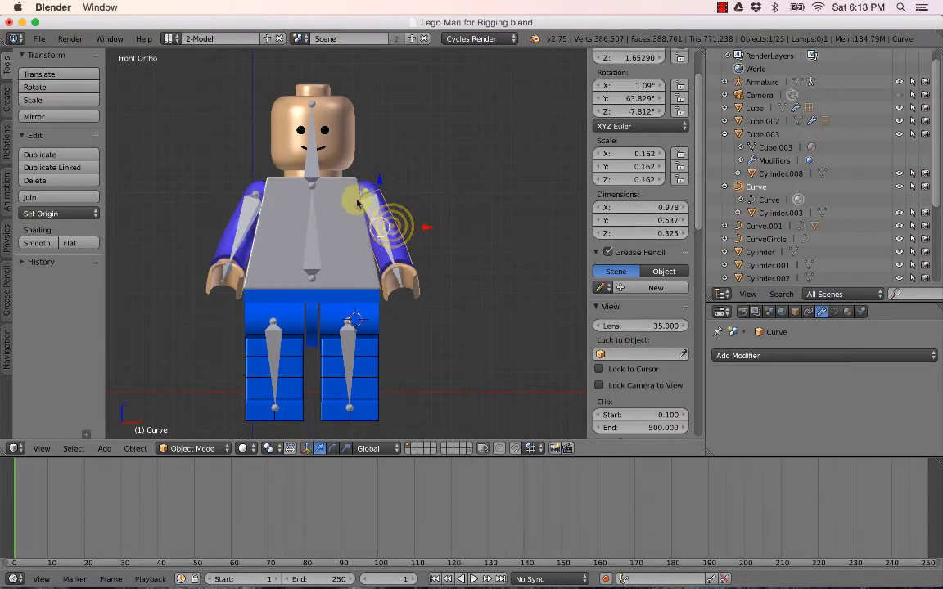
right_click(342, 145)
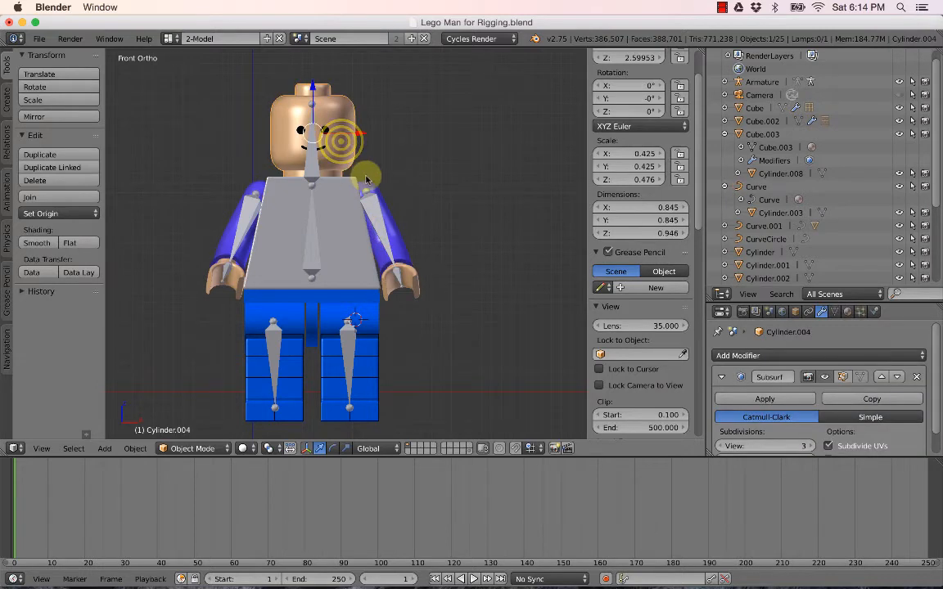
right_click(413, 280)
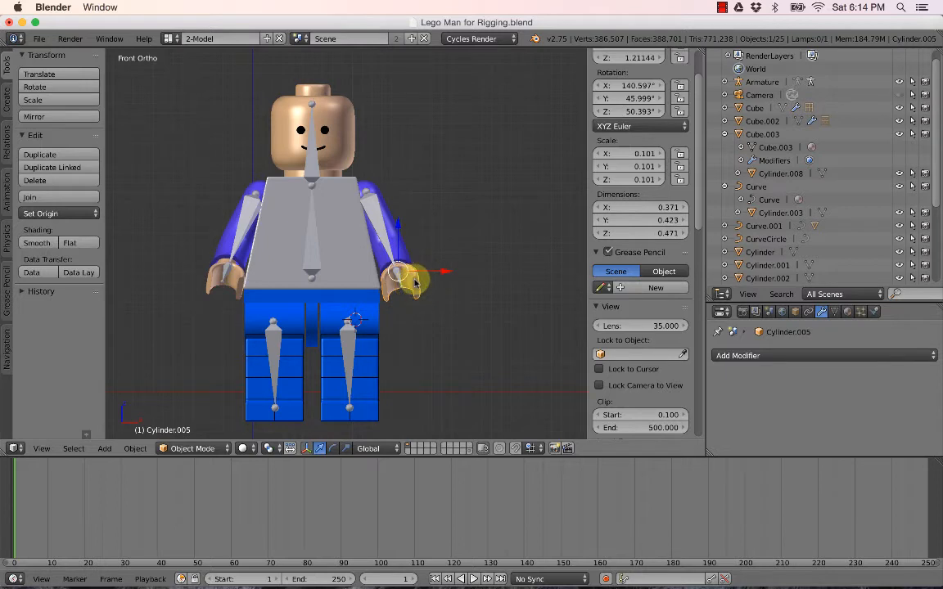
right_click(405, 239)
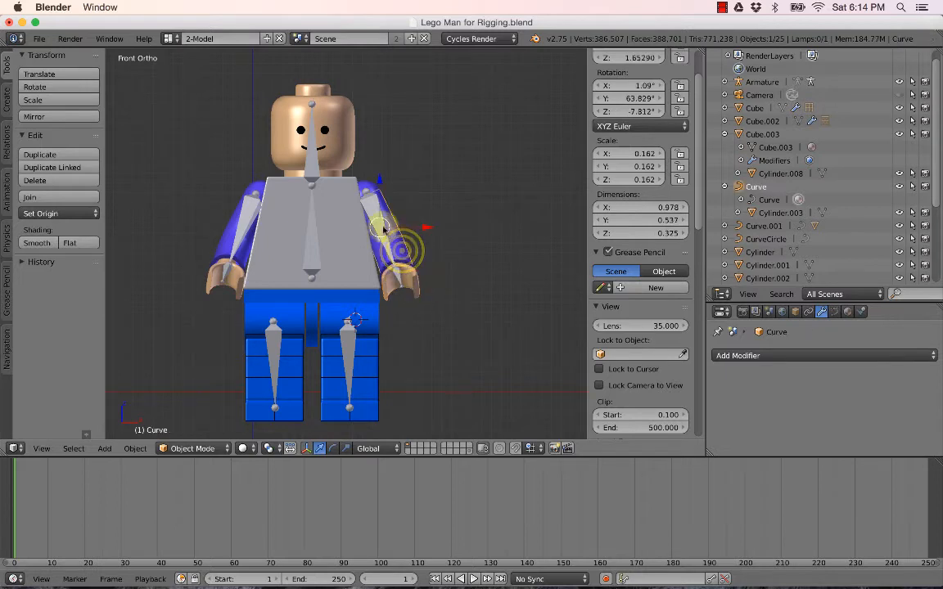
right_click(348, 221)
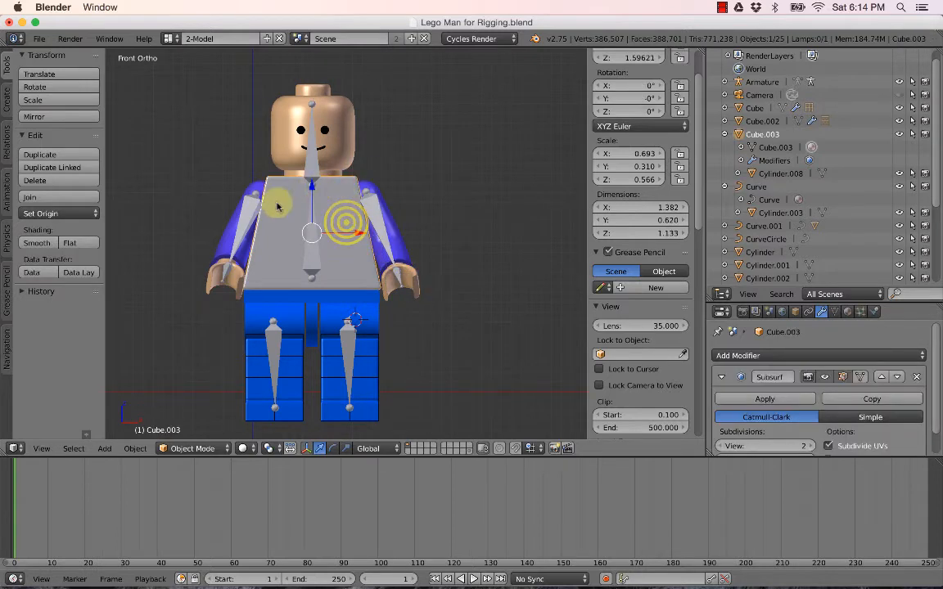
Select the armature over the torso mesh and hide it in the viewport.
scroll(280, 228, up, 2)
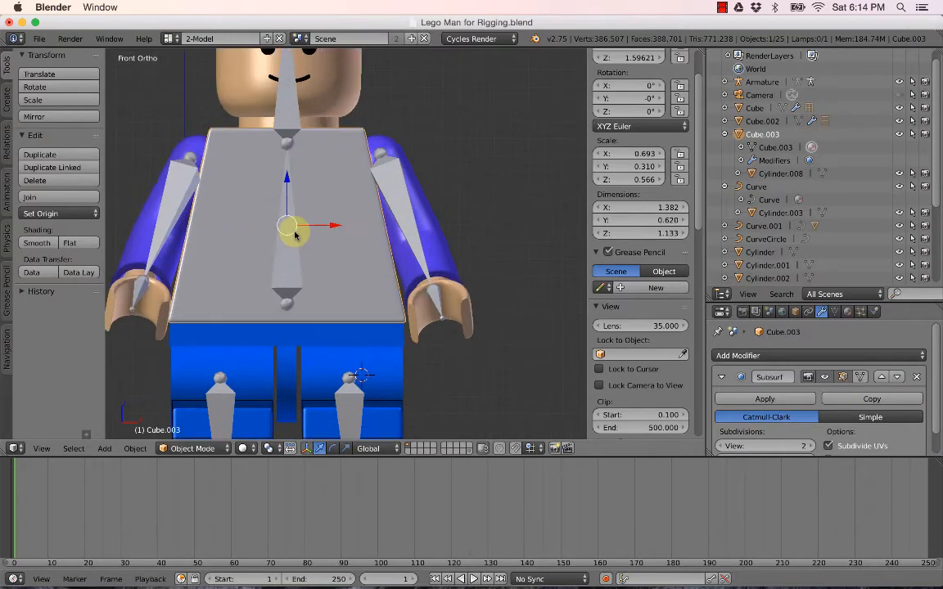
right_click(302, 256)
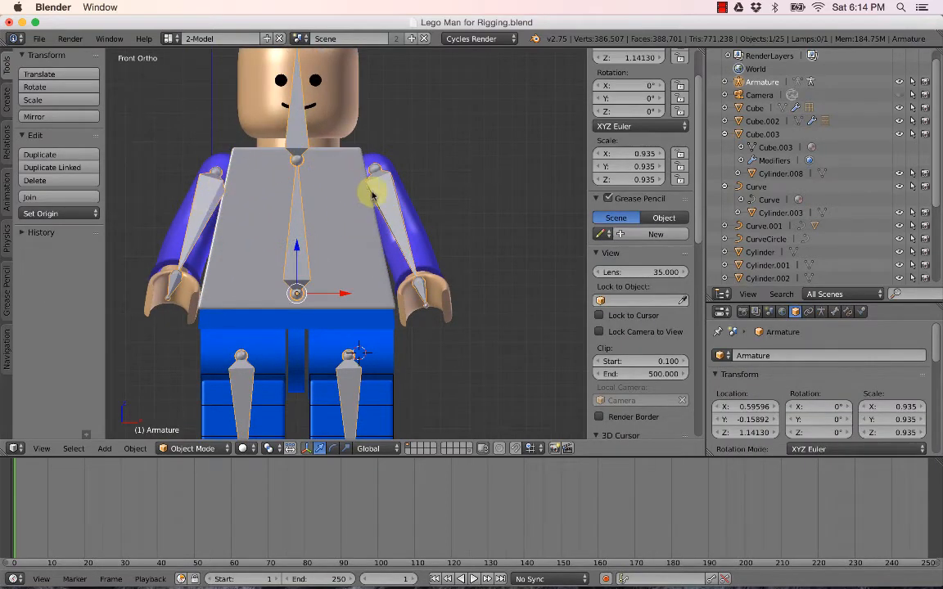
right_click(298, 196)
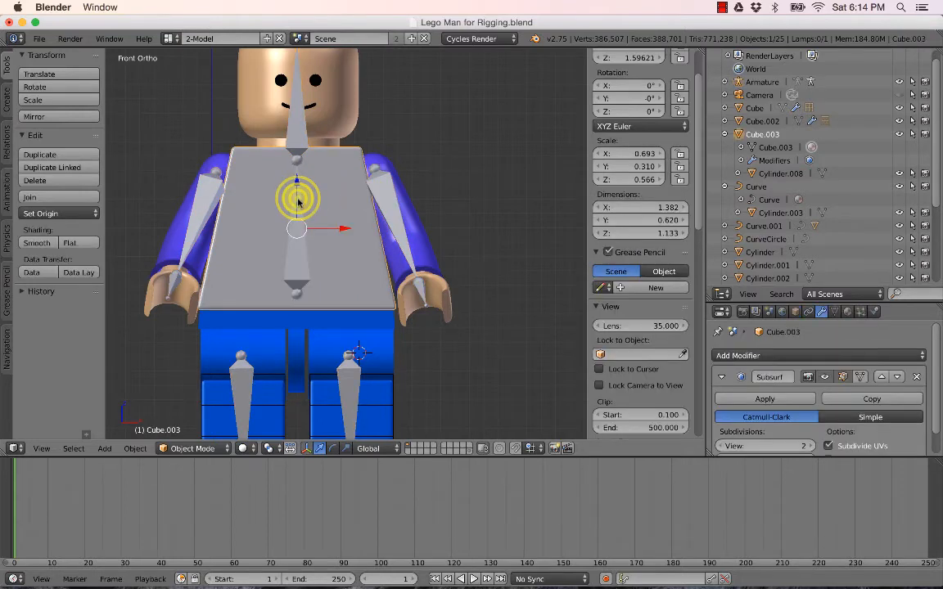
right_click(297, 200)
key(h)
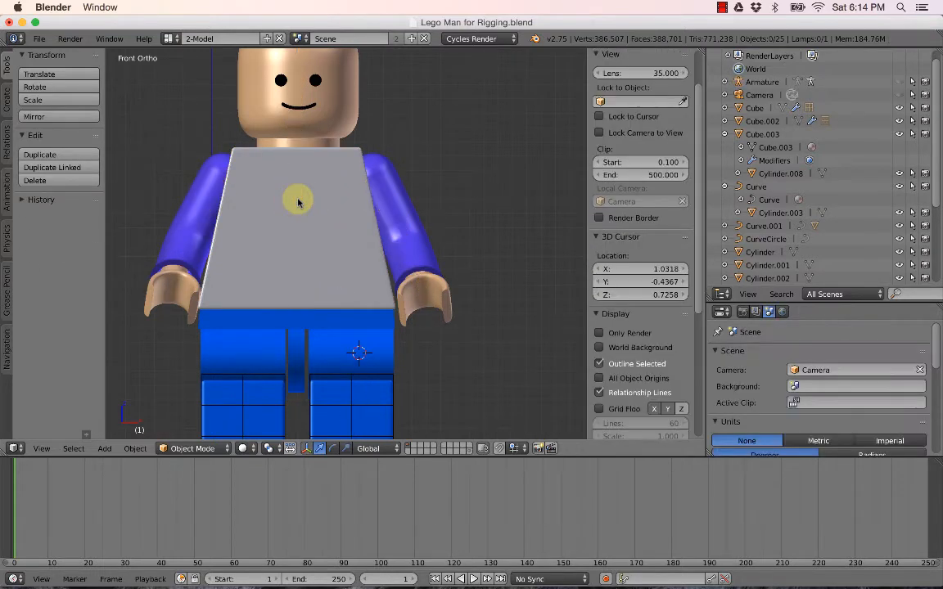
Toggle the armature's viewport visibility on and off twice in the Outliner, ending with it hidden.
scroll(818, 94, up, 1)
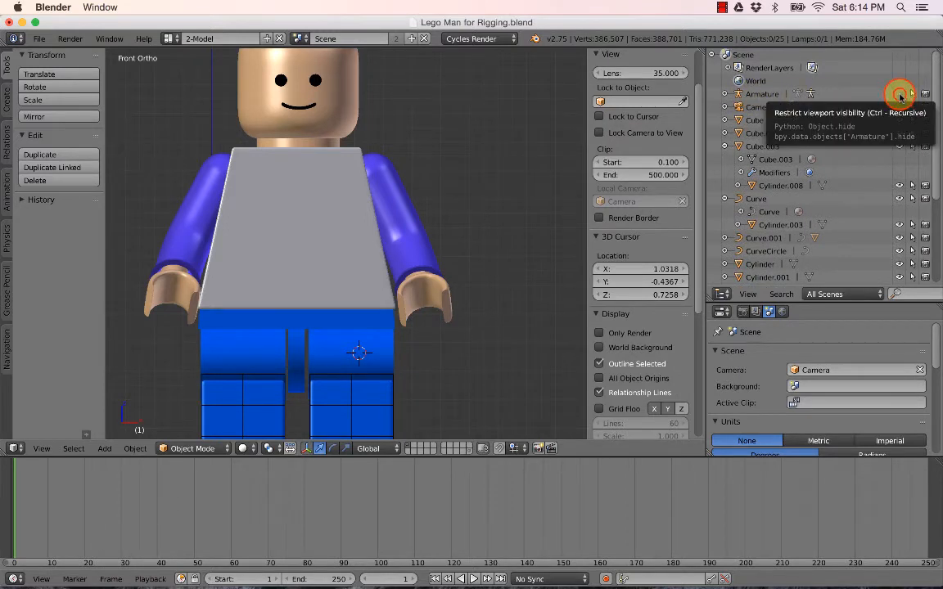
click(901, 96)
click(900, 96)
click(900, 96)
click(900, 95)
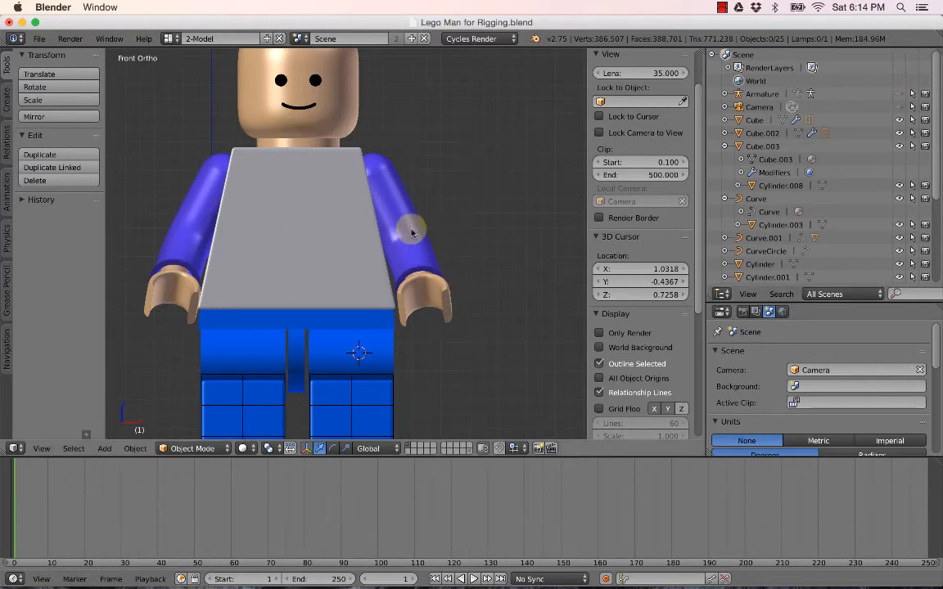
Parent the positive X hand to its arm curve with Object (Keep Transform).
right_click(442, 291)
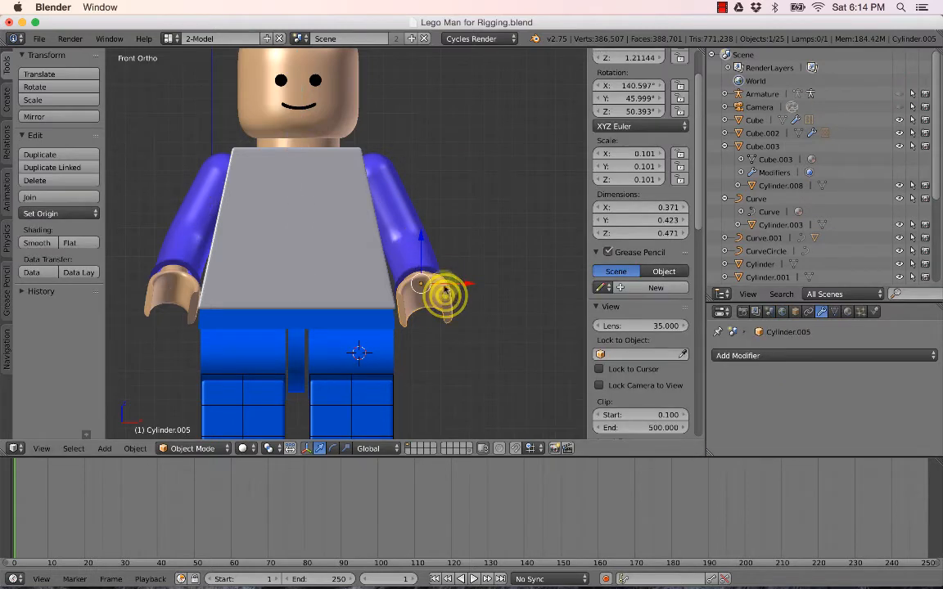
shift+right_click(411, 221)
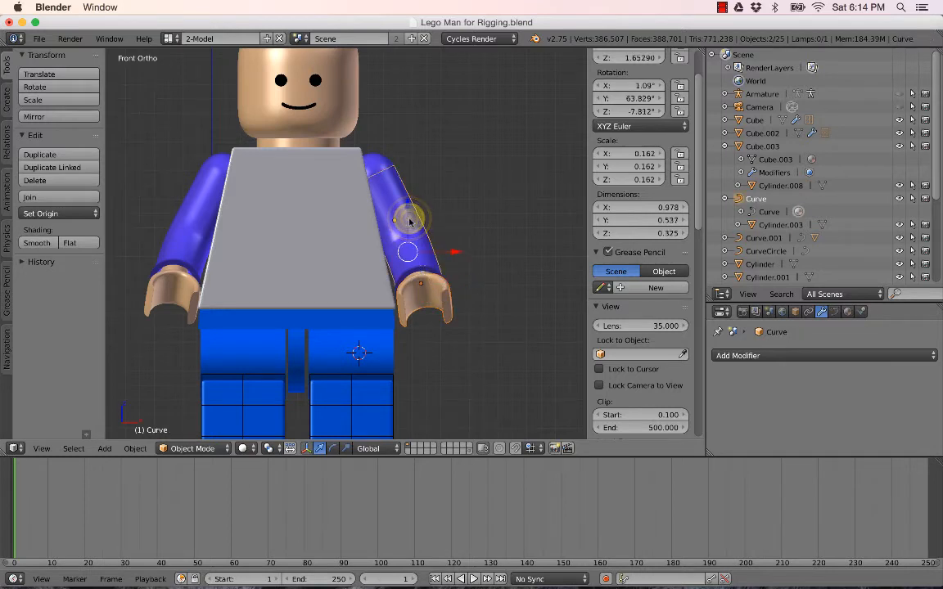
key(ctrl+p)
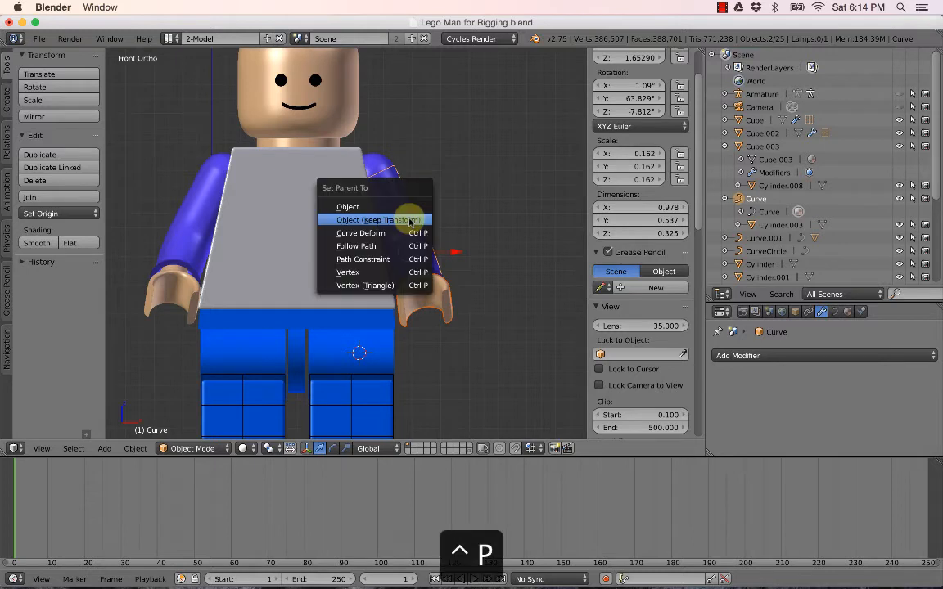
click(353, 219)
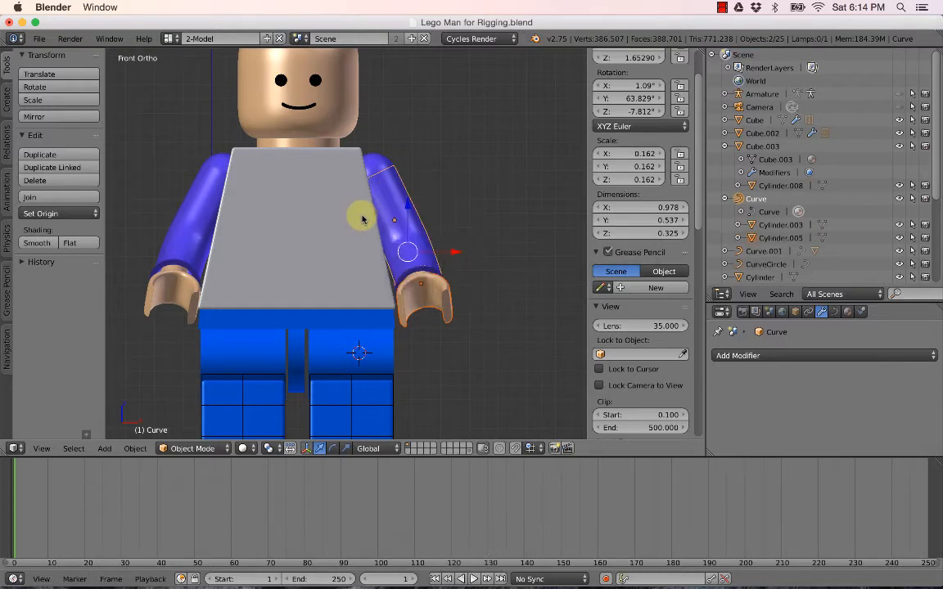
Parent the positive X arm curve to its shoulder sphere with Object (Keep Transform).
right_click(410, 197)
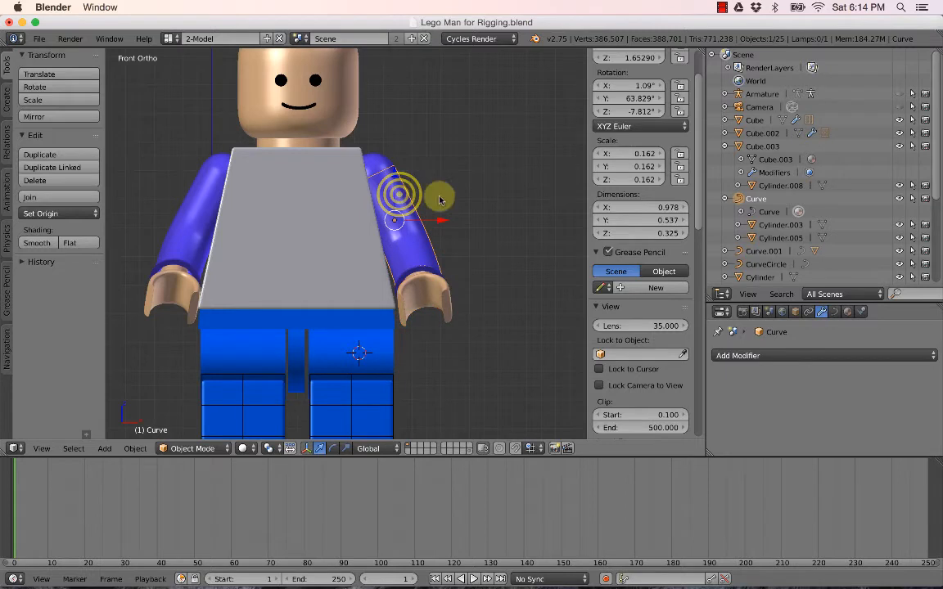
shift+right_click(377, 166)
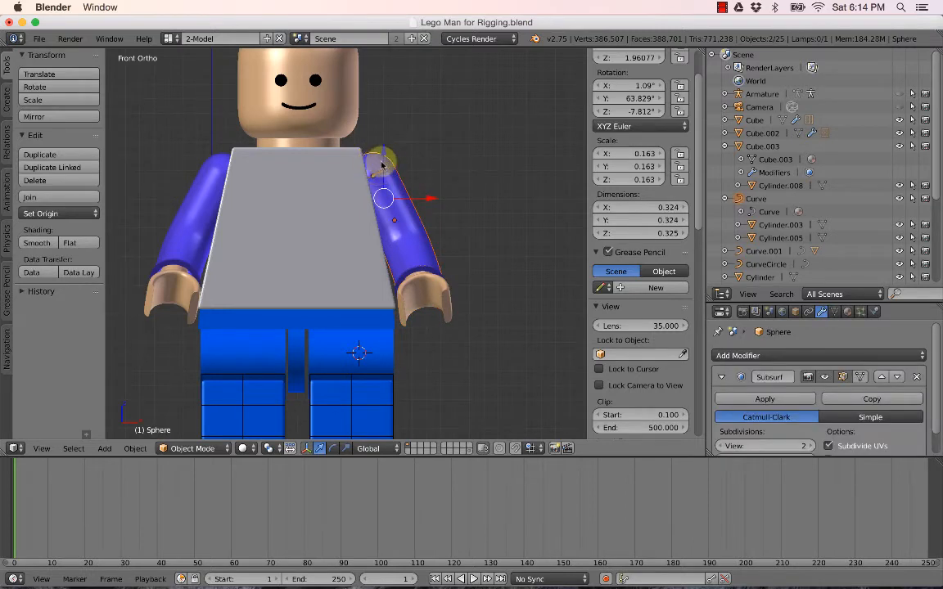
scroll(380, 165, up, 1)
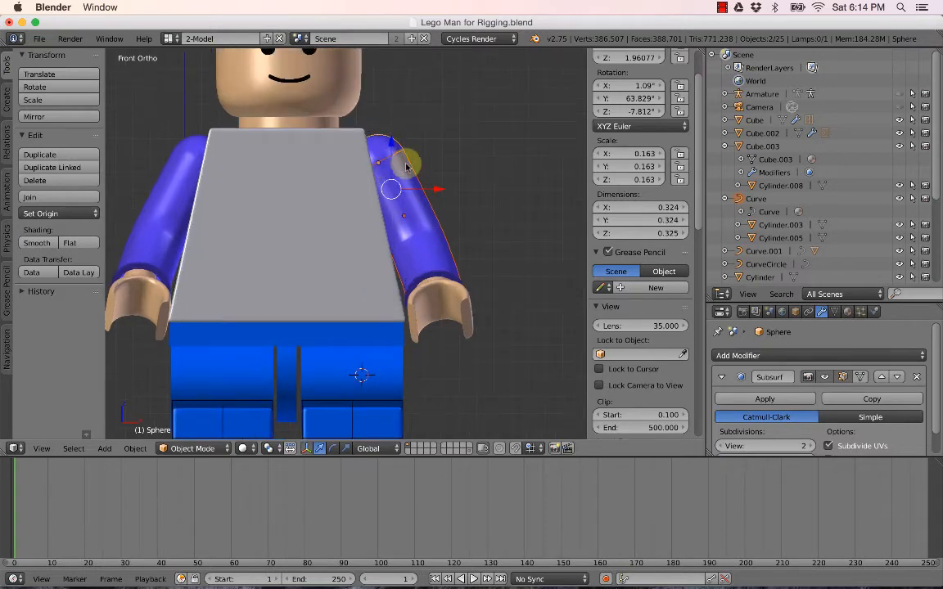
key(ctrl+p)
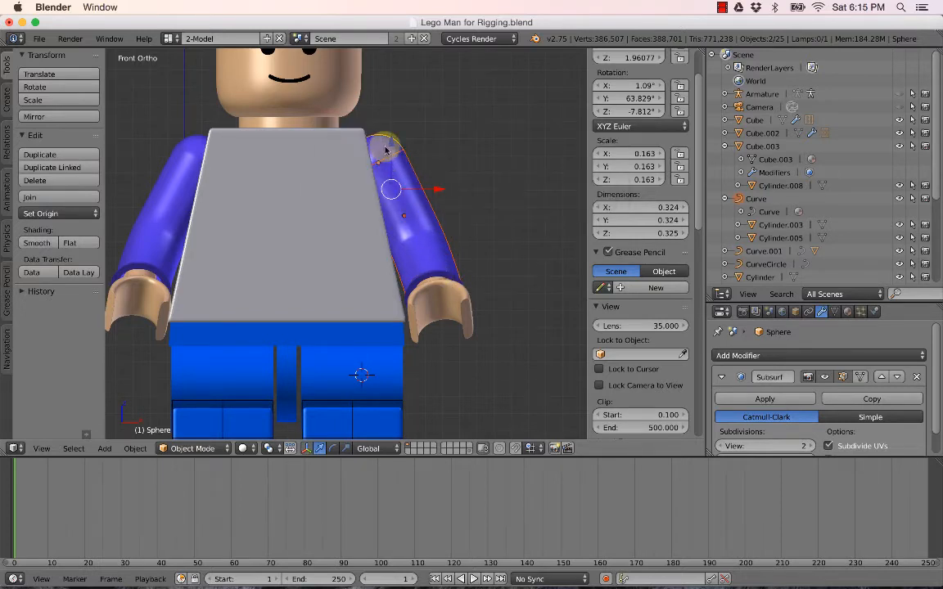
key(ctrl+p)
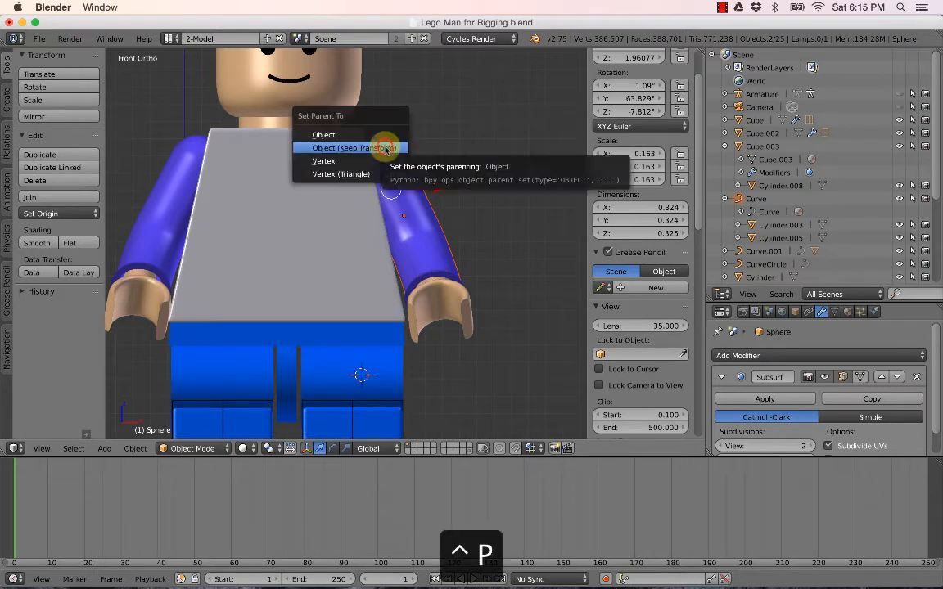
click(383, 147)
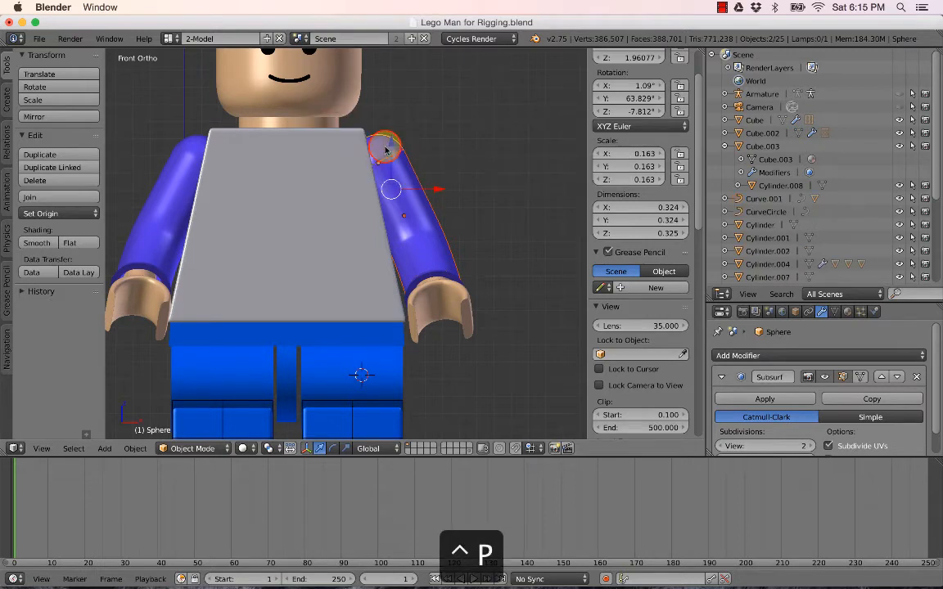
Parent the negative X hand and arm curve together to their shoulder sphere with Object (Keep Transform).
right_click(157, 303)
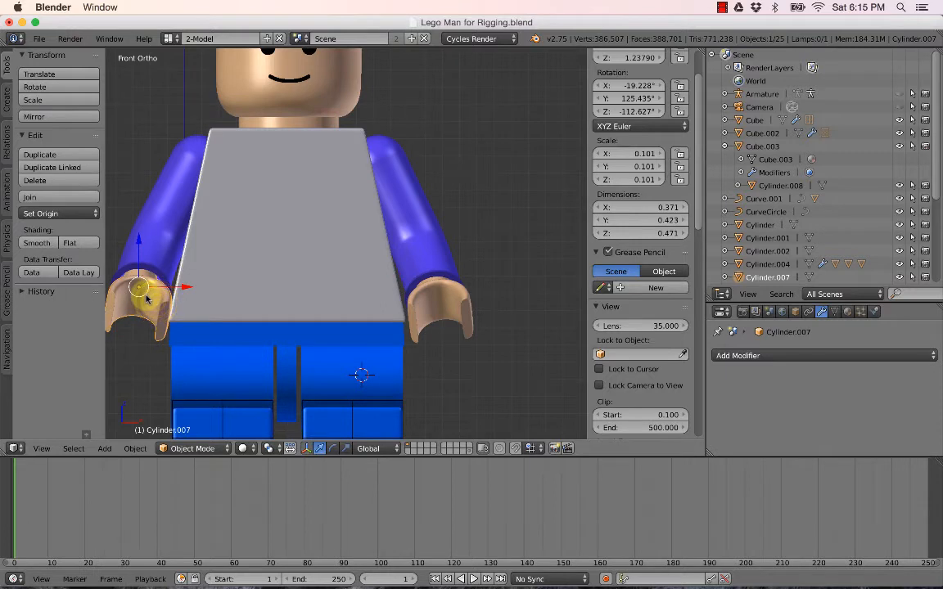
right_click(151, 236)
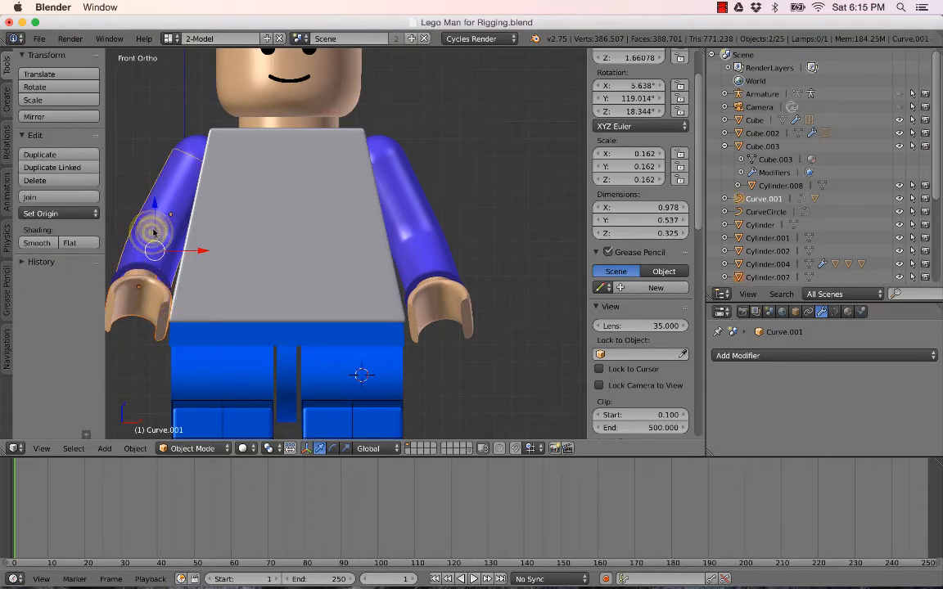
right_click(194, 144)
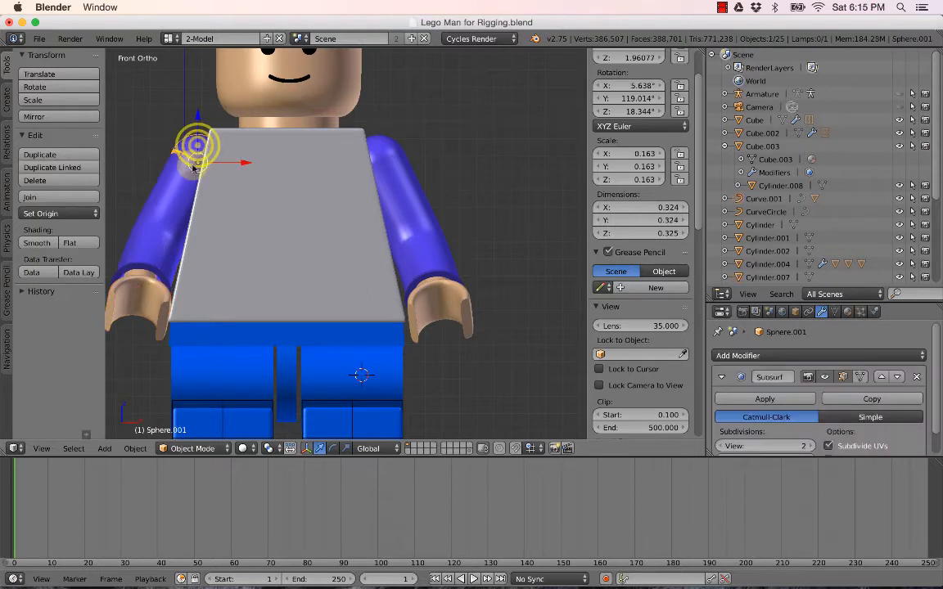
right_click(150, 288)
right_click(155, 249)
right_click(194, 144)
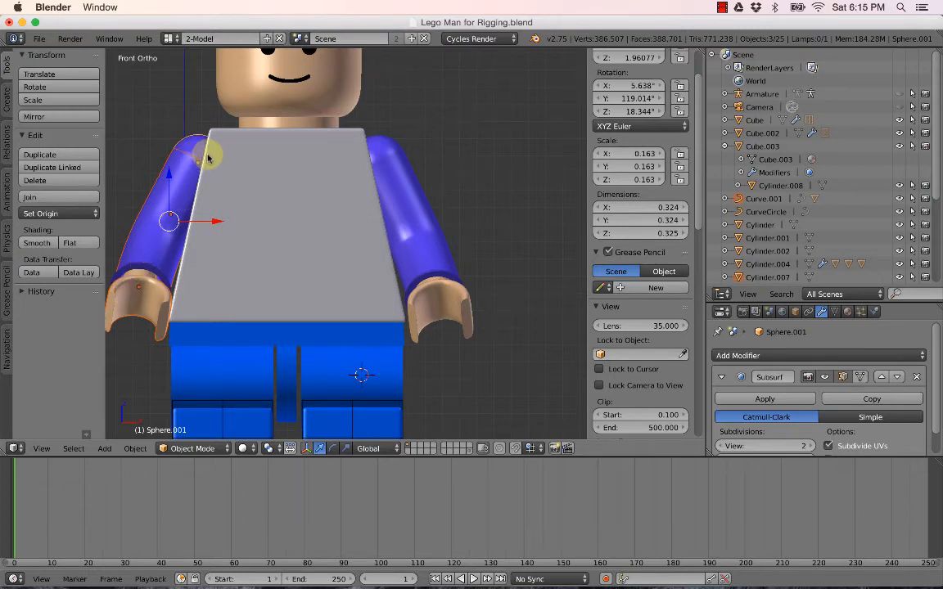
key(ctrl+p)
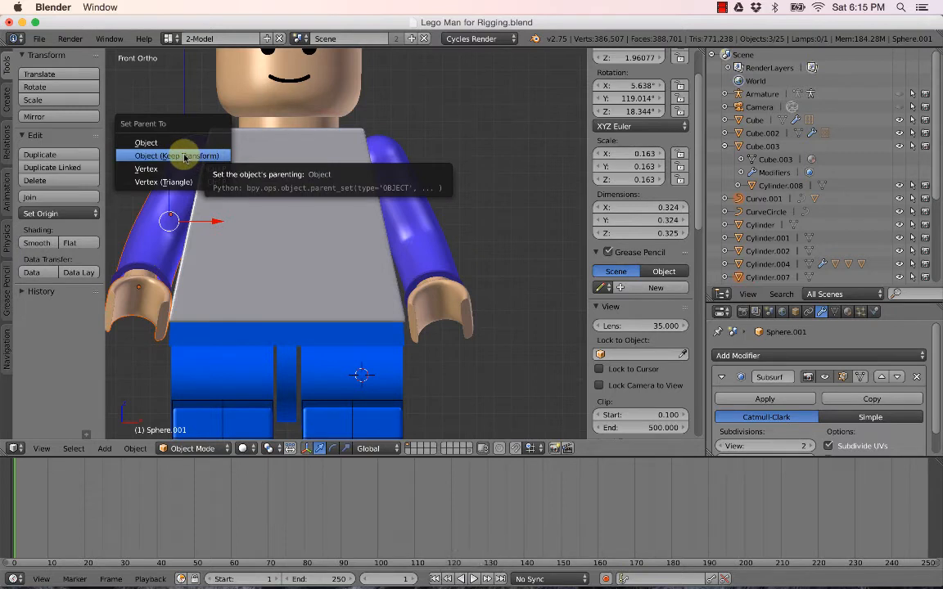
click(158, 91)
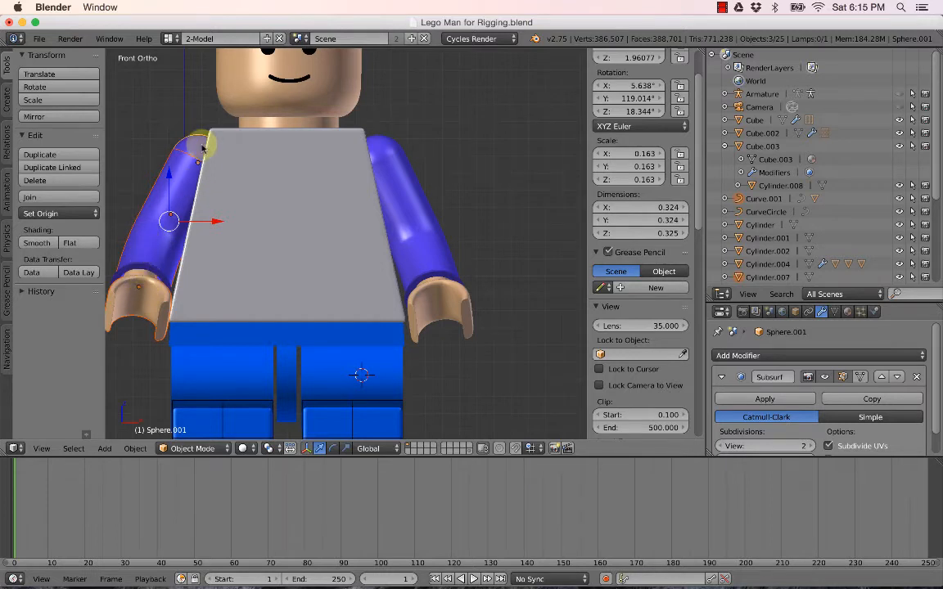
key(ctrl+p)
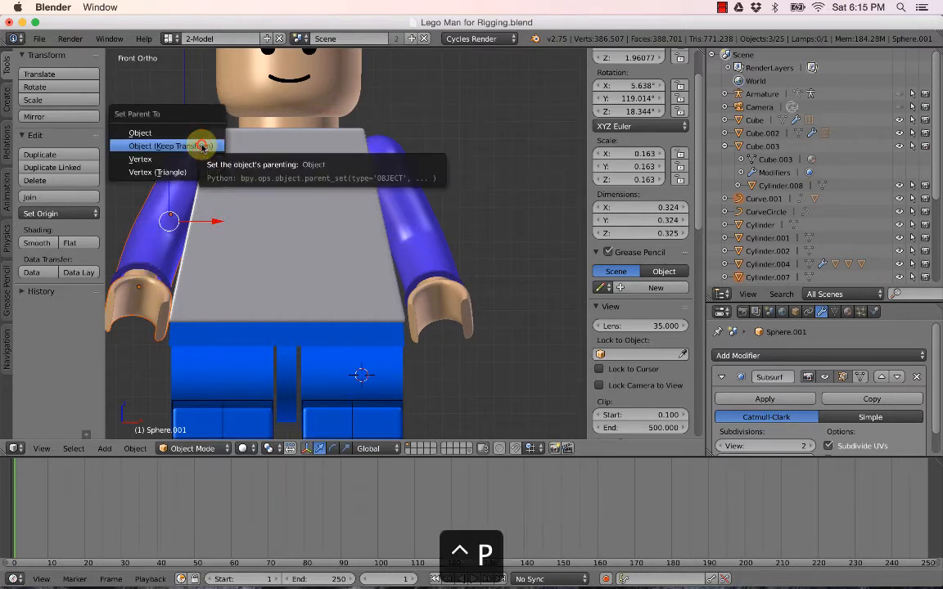
click(201, 147)
Test-rotate the negative X shoulder sphere and arm curve to check their parenting, cancel both rotations, and undo the last two actions.
scroll(189, 180, down, 3)
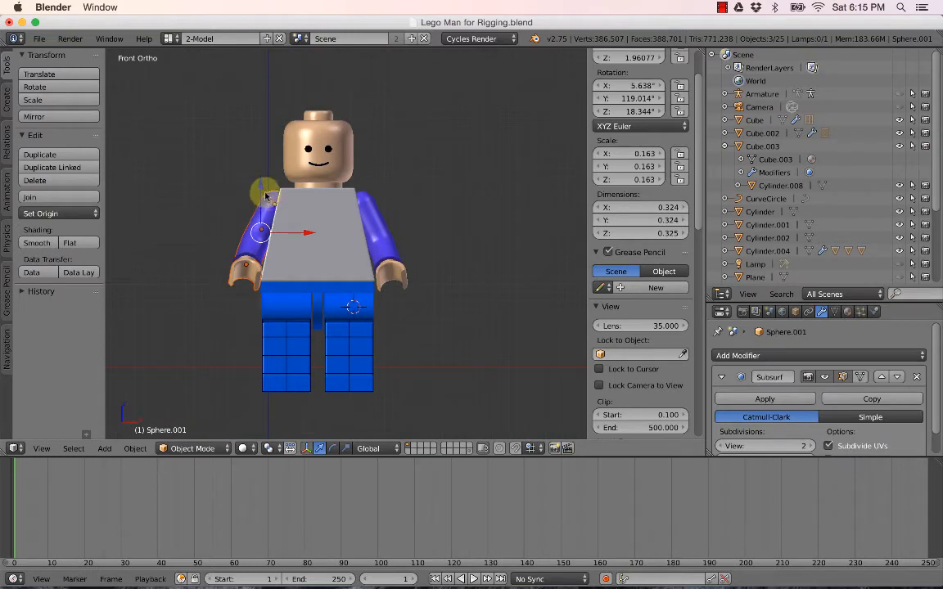
right_click(268, 196)
key(r)
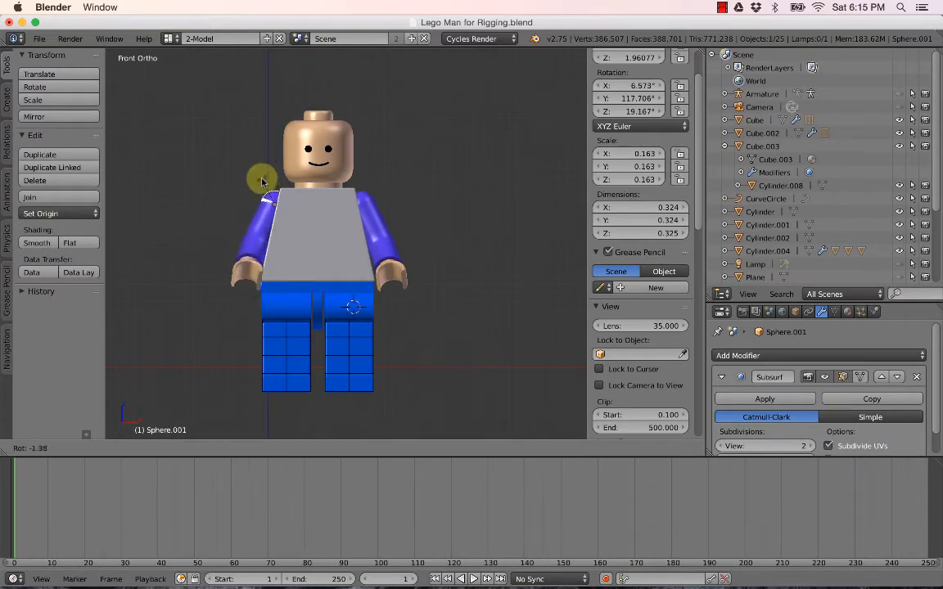
right_click(288, 140)
right_click(255, 223)
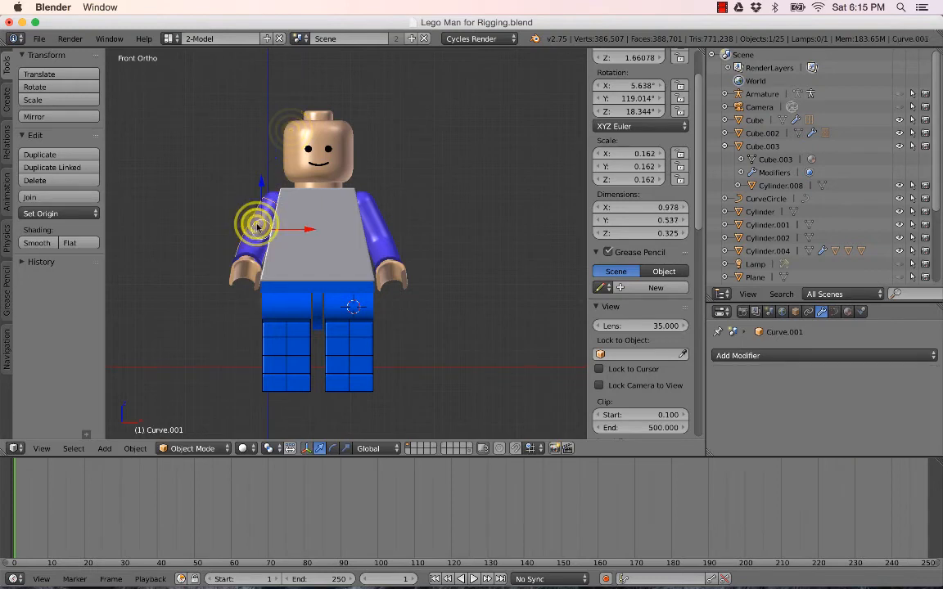
key(r)
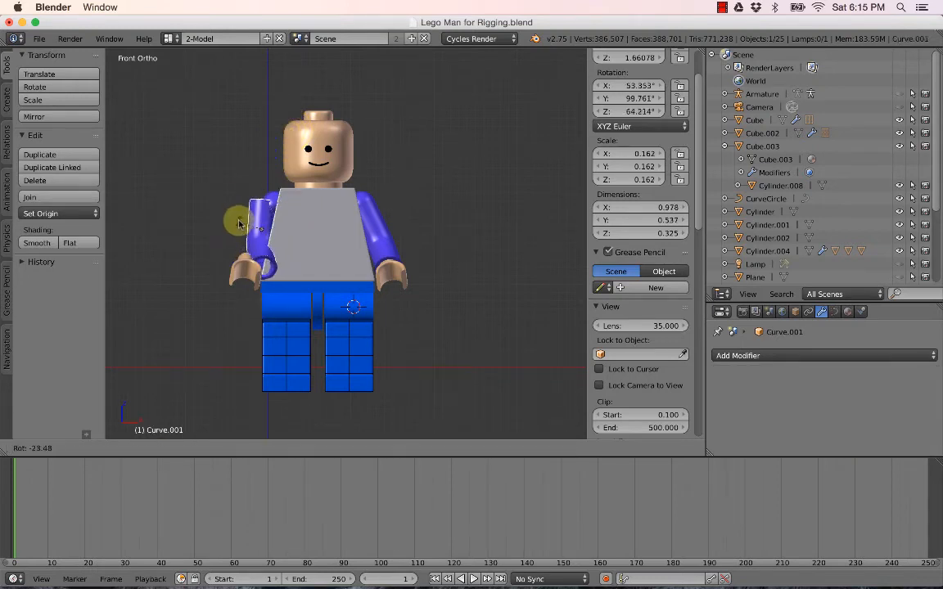
click(250, 232)
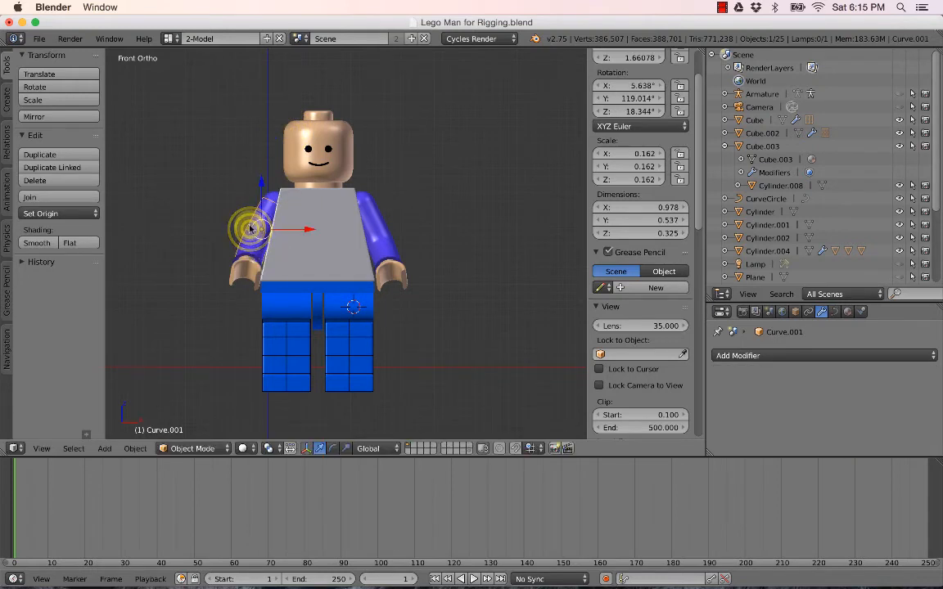
key(super+z)
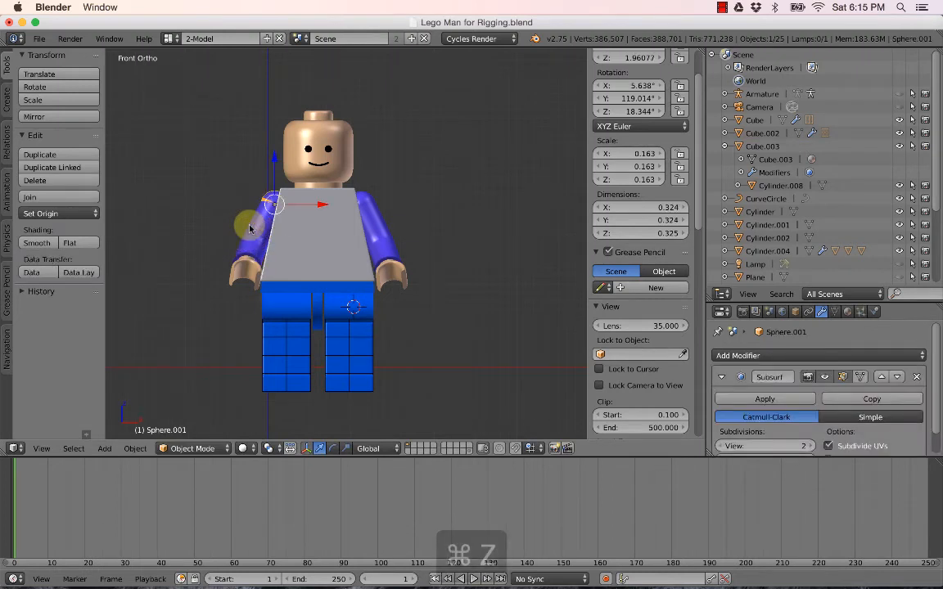
key(super+z)
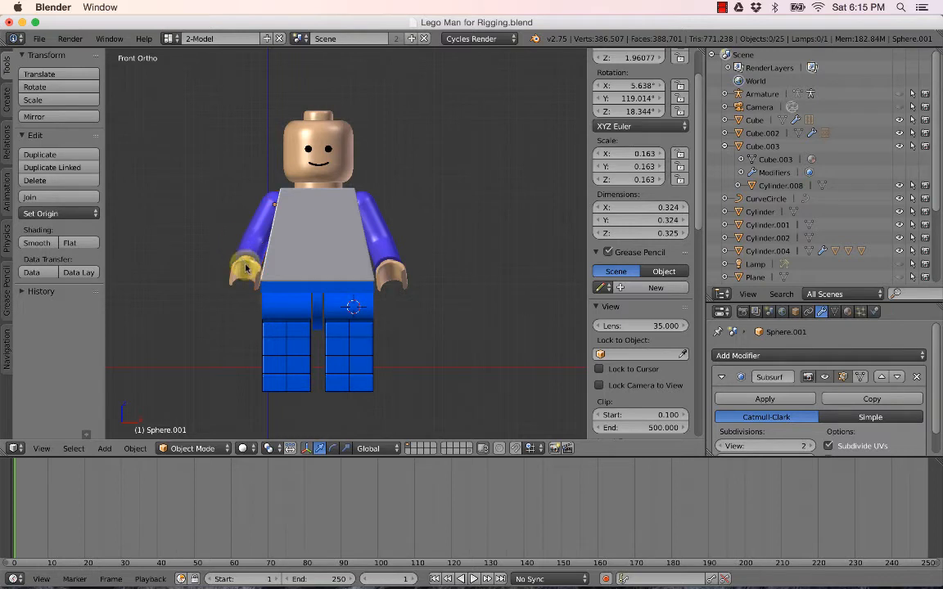
Parent the negative X hand to its arm curve.
right_click(234, 270)
shift+right_click(252, 228)
key(ctrl+p)
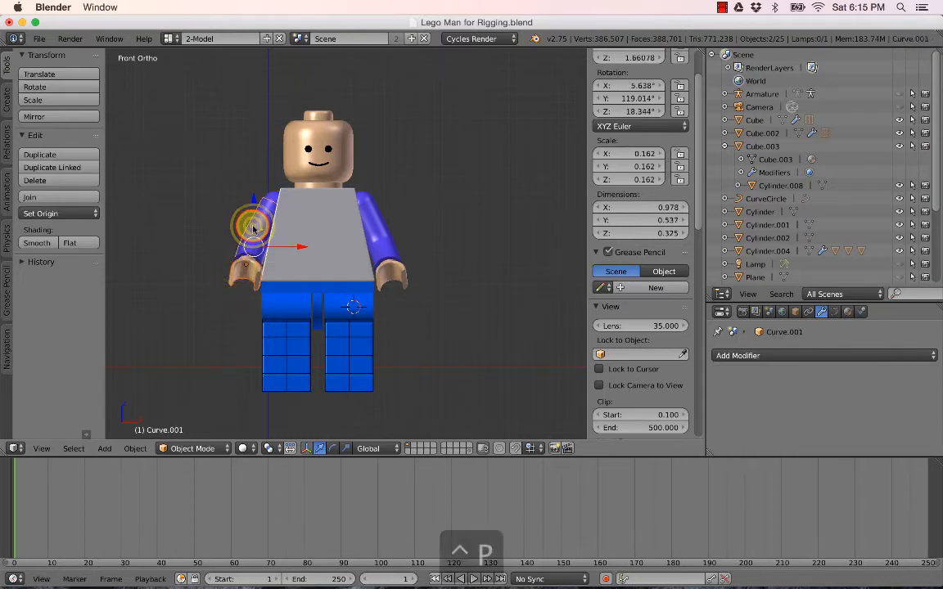
click(253, 227)
Parent the negative X arm curve to its shoulder sphere with Object (Keep Transform).
right_click(257, 219)
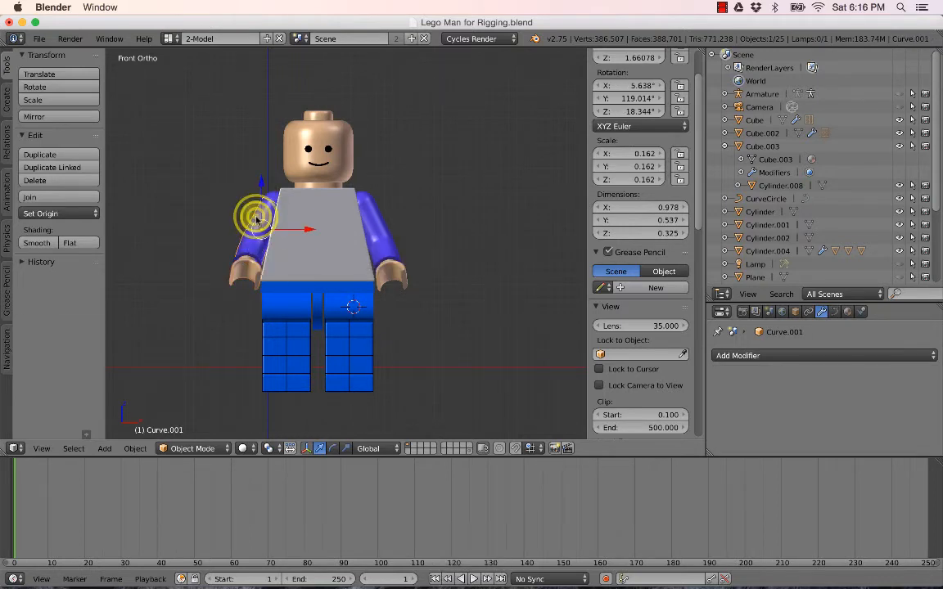
shift+right_click(267, 198)
key(ctrl+p)
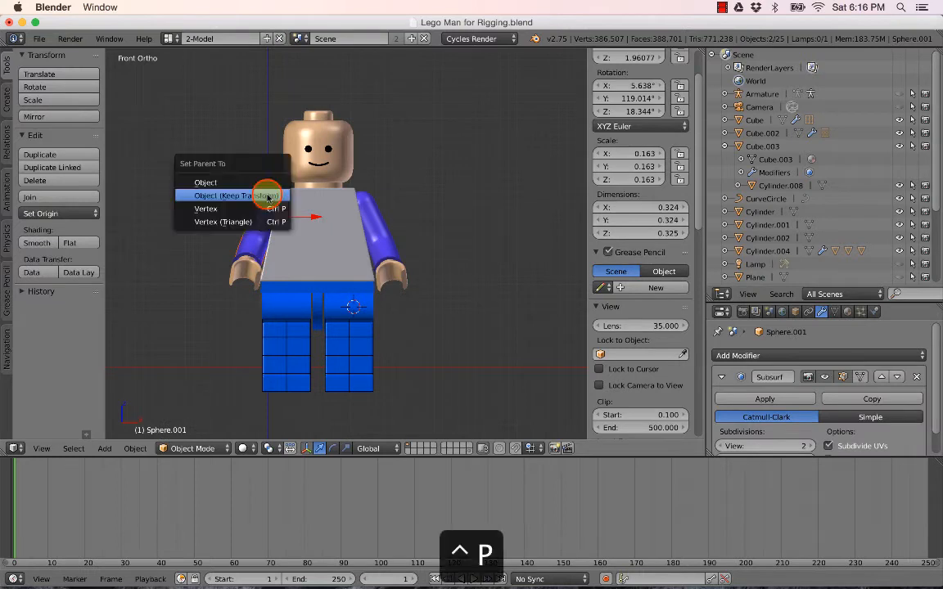
click(267, 192)
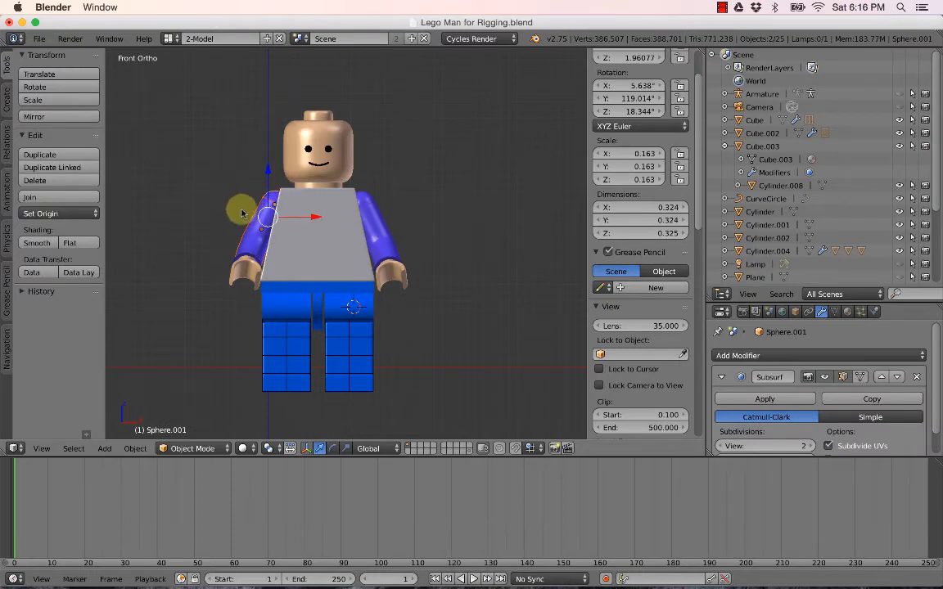
Test-rotate the negative X arm and its shoulder sphere to check the parent chain, cancelling both rotations.
right_click(244, 237)
key(r)
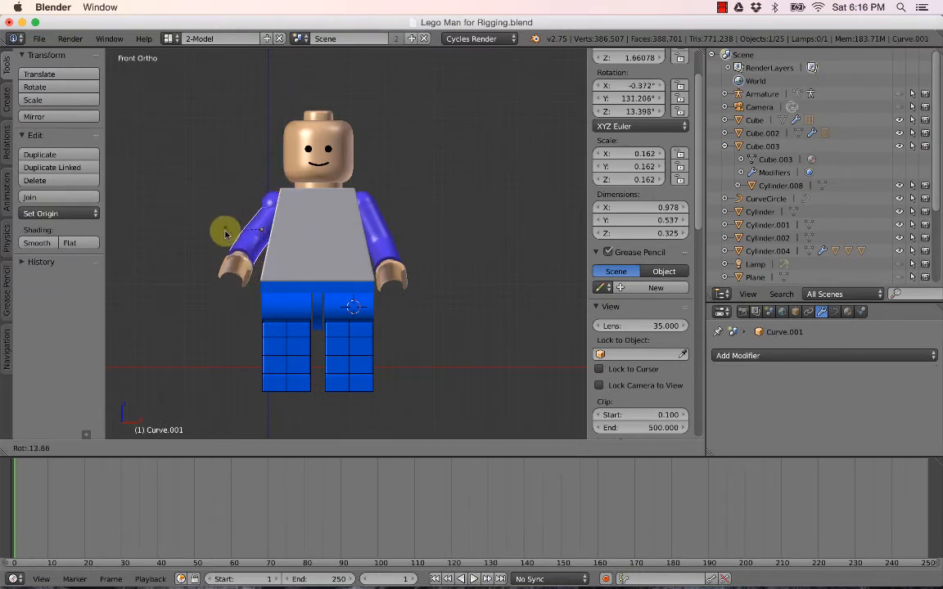
right_click(235, 237)
right_click(270, 206)
key(r)
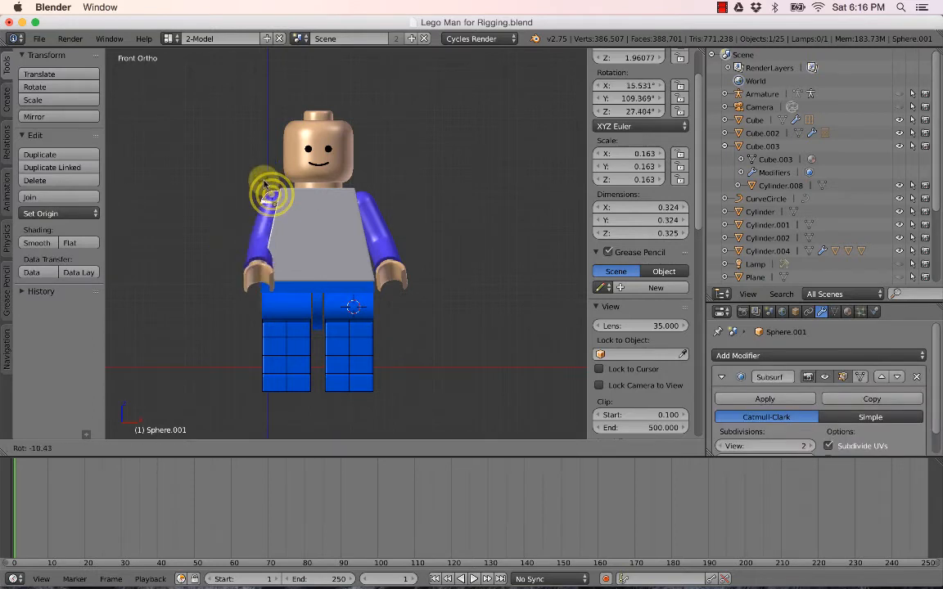
right_click(285, 211)
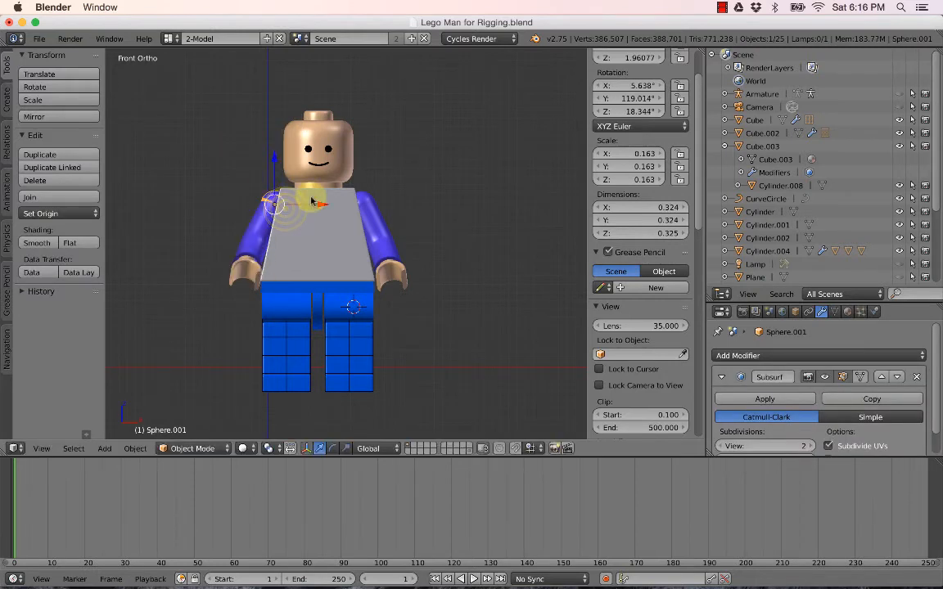
Parent both shoulder spheres to the torso with Object (Keep Transform).
scroll(306, 194, up, 3)
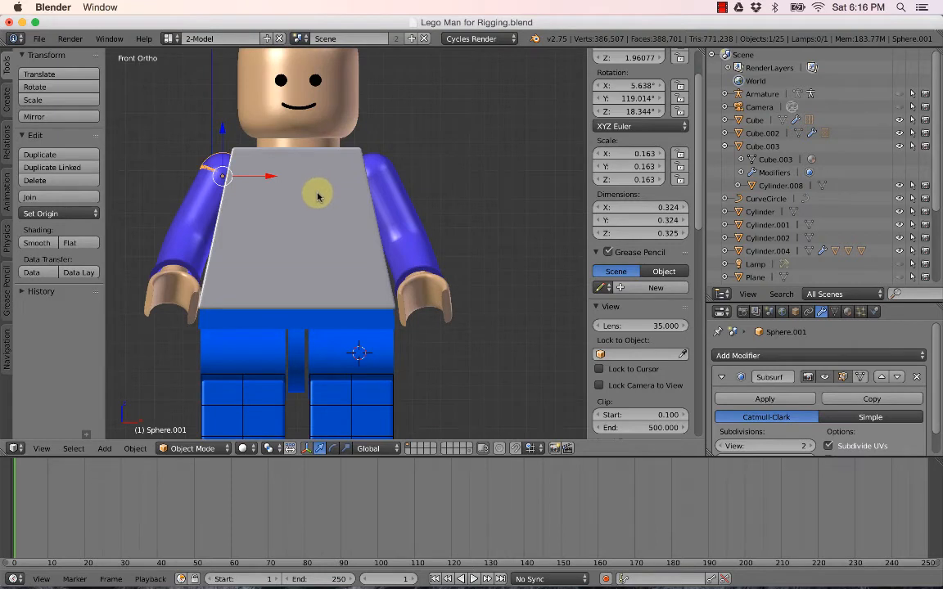
right_click(376, 164)
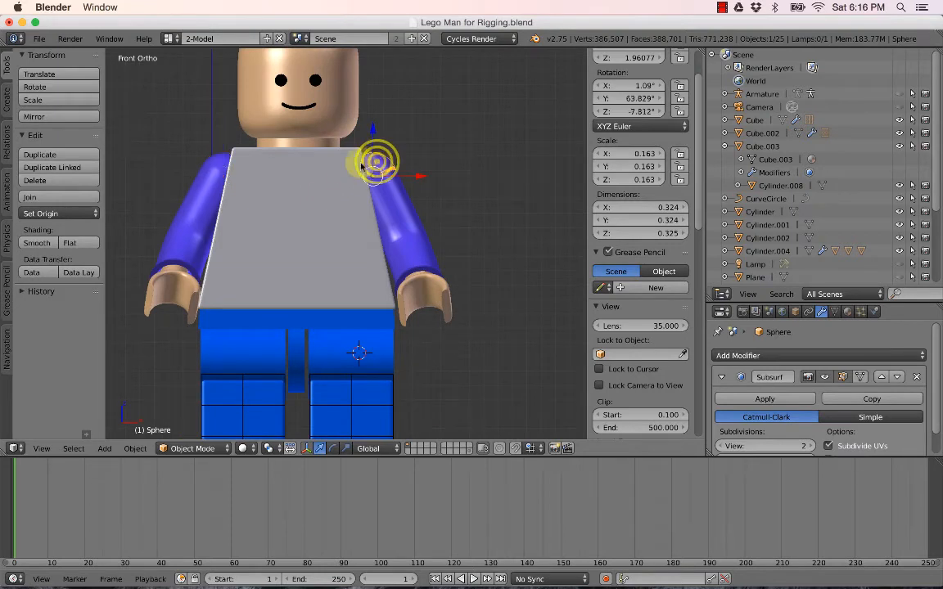
shift+right_click(220, 160)
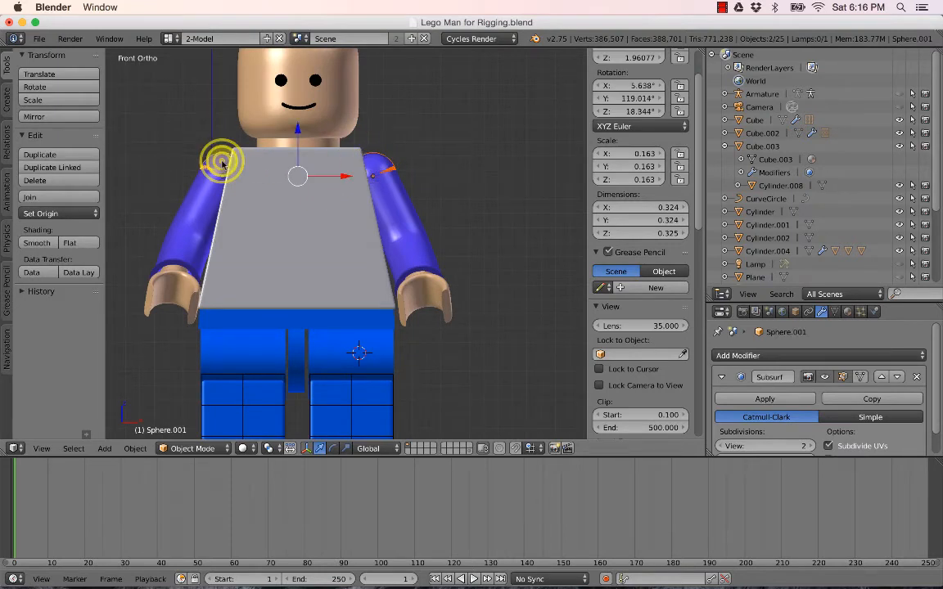
shift+right_click(350, 215)
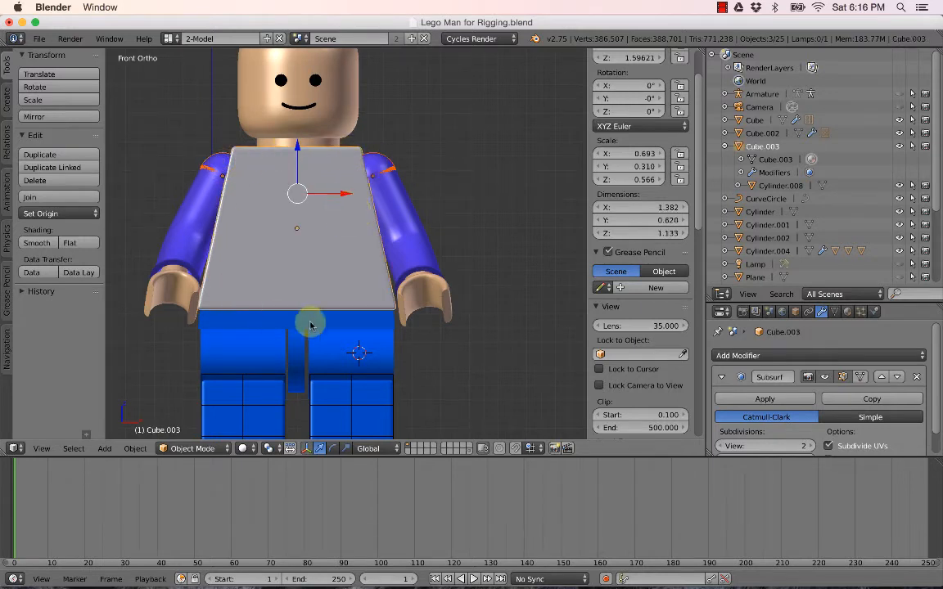
key(ctrl+p)
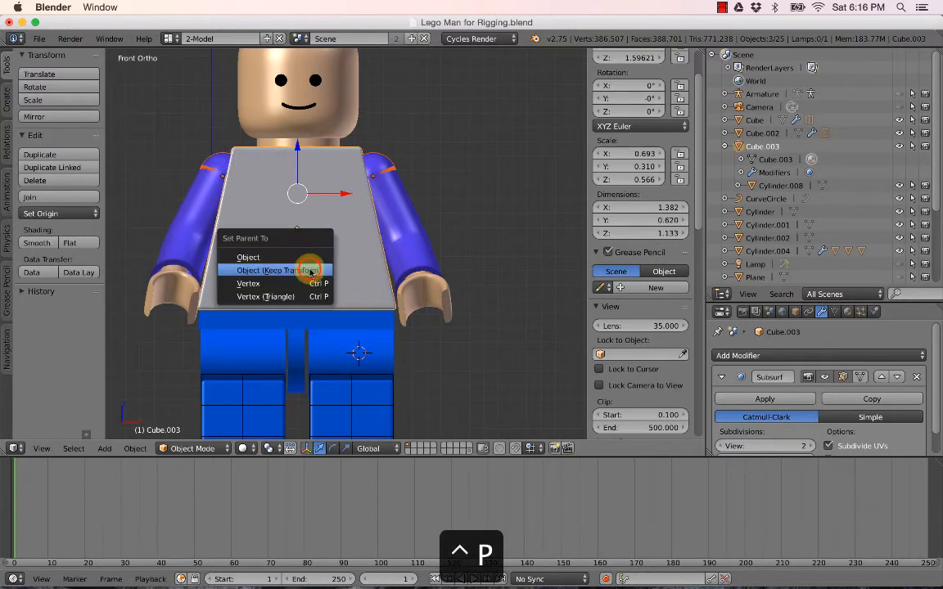
click(311, 271)
Test-rotate the torso to check that both arm chains follow it, cancelling the rotation.
right_click(332, 229)
key(r)
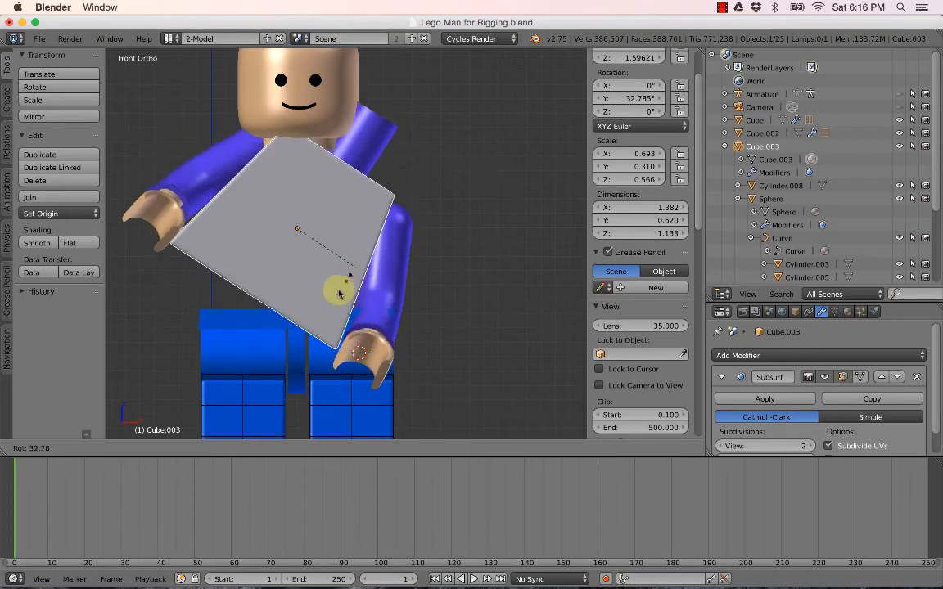
right_click(357, 275)
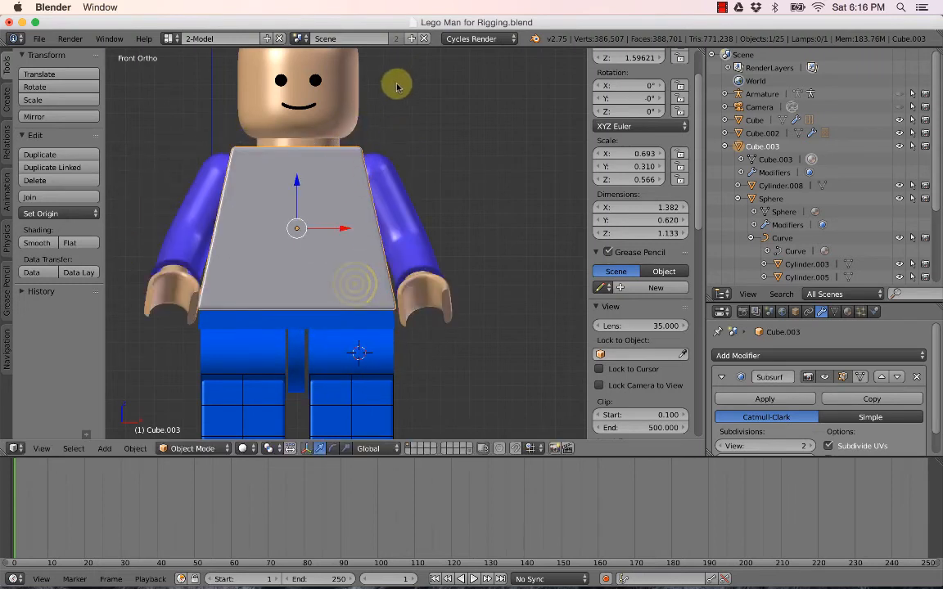
Parent the head to the torso with Object (Keep Transform) and test-rotate the torso, cancelling the rotation.
shift+right_click(317, 107)
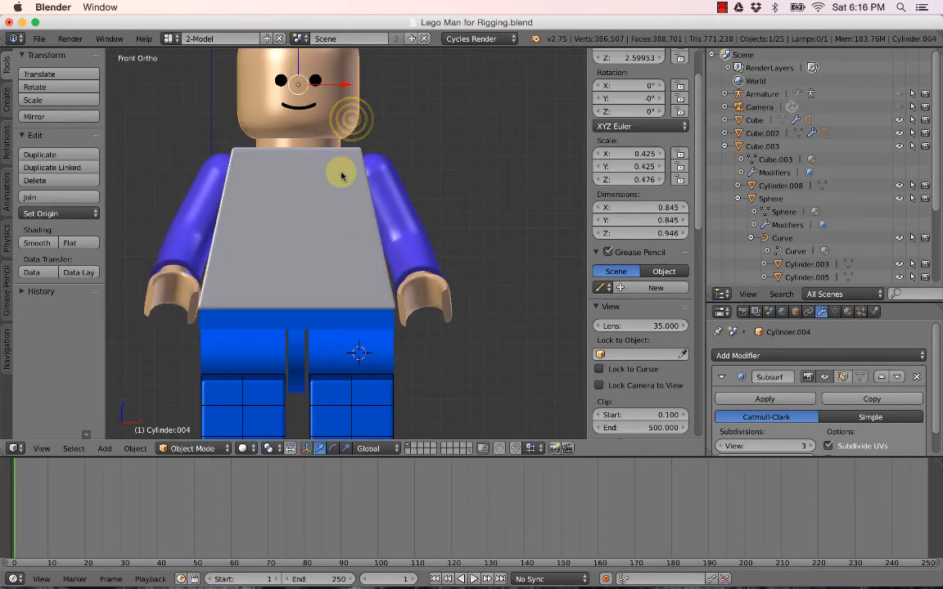
shift+right_click(341, 174)
key(ctrl+p)
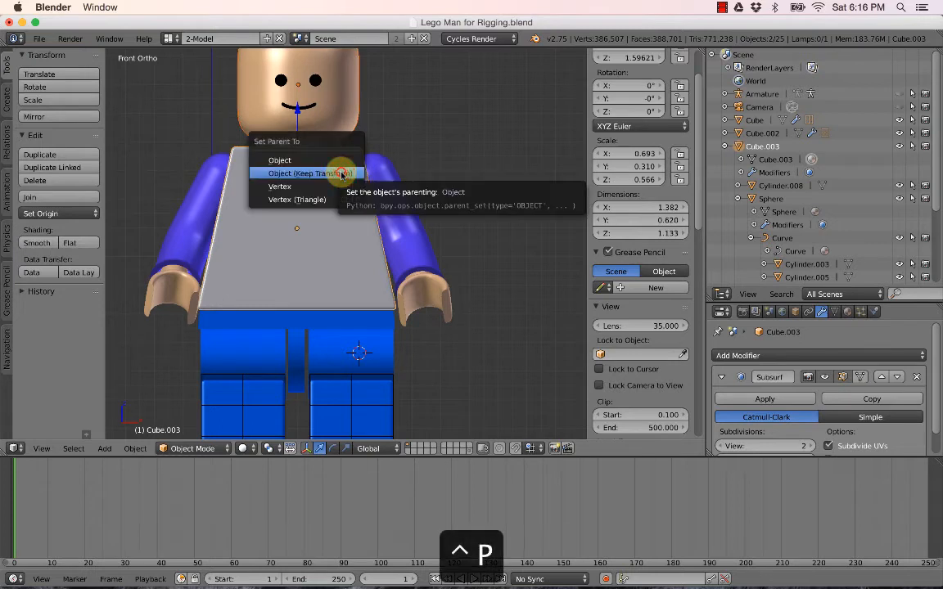
click(340, 174)
key(r)
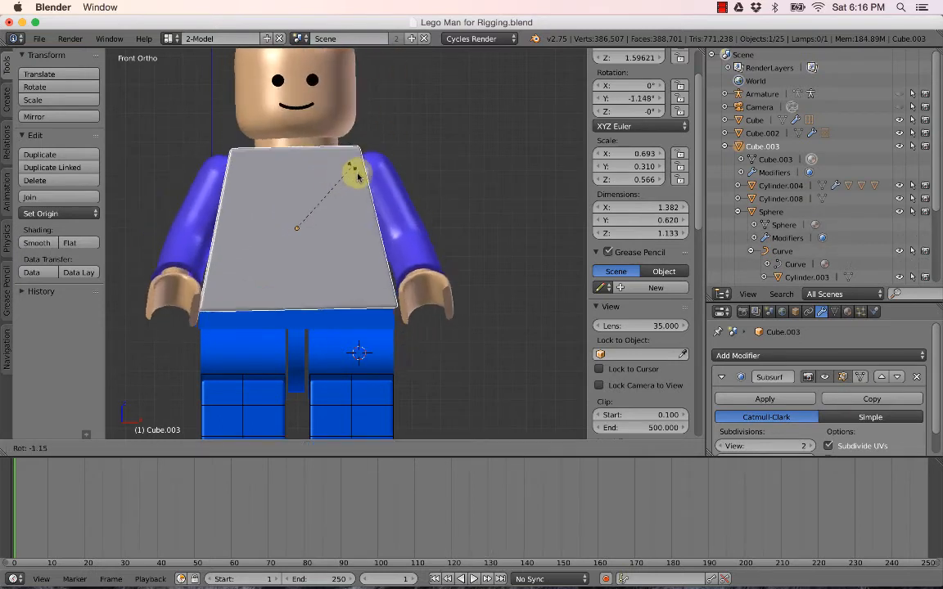
right_click(358, 173)
Parent the negative X leg block to its hip cylinder with Object (Keep Transform).
scroll(318, 327, down, 3)
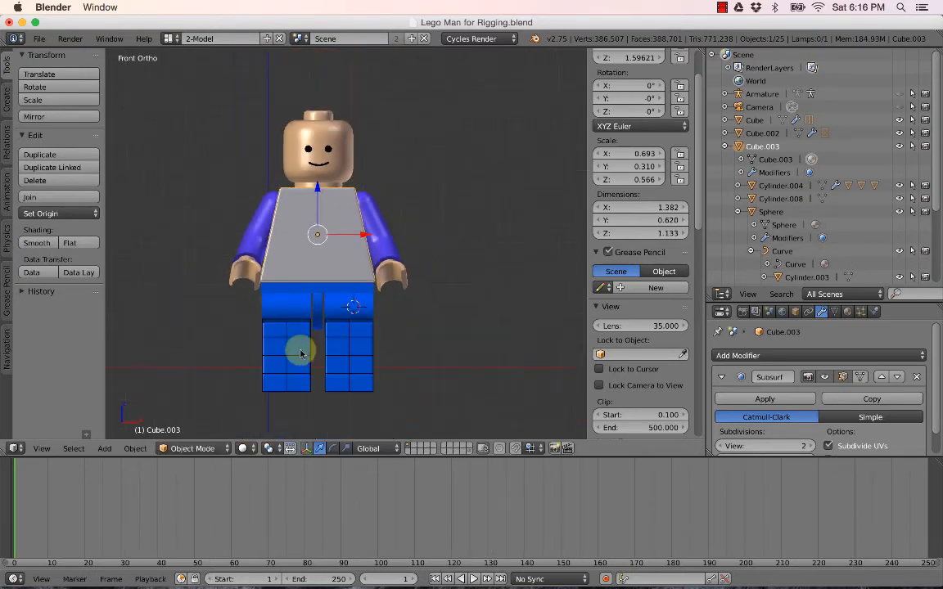
mouse_move(284, 355)
middle_down()
mouse_move(321, 350)
mouse_move(301, 360)
middle_up()
right_click(299, 353)
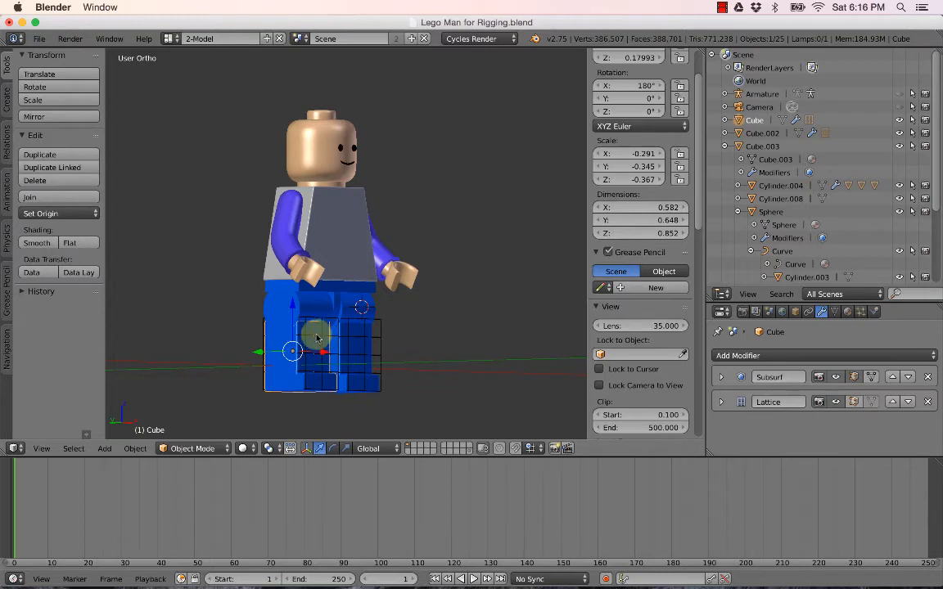
scroll(311, 348, up, 2)
scroll(290, 366, down, 1)
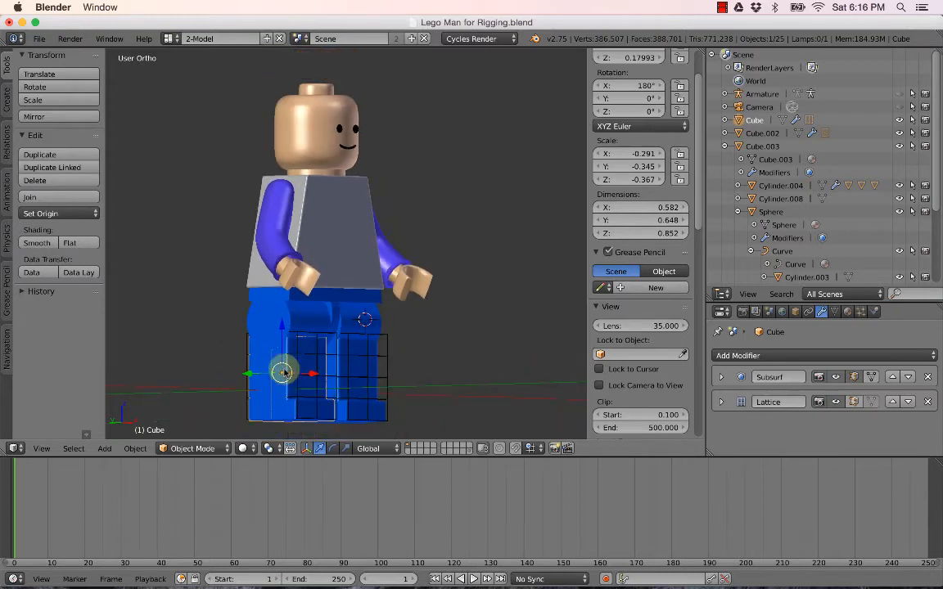
right_click(288, 317)
right_click(296, 362)
right_click(283, 369)
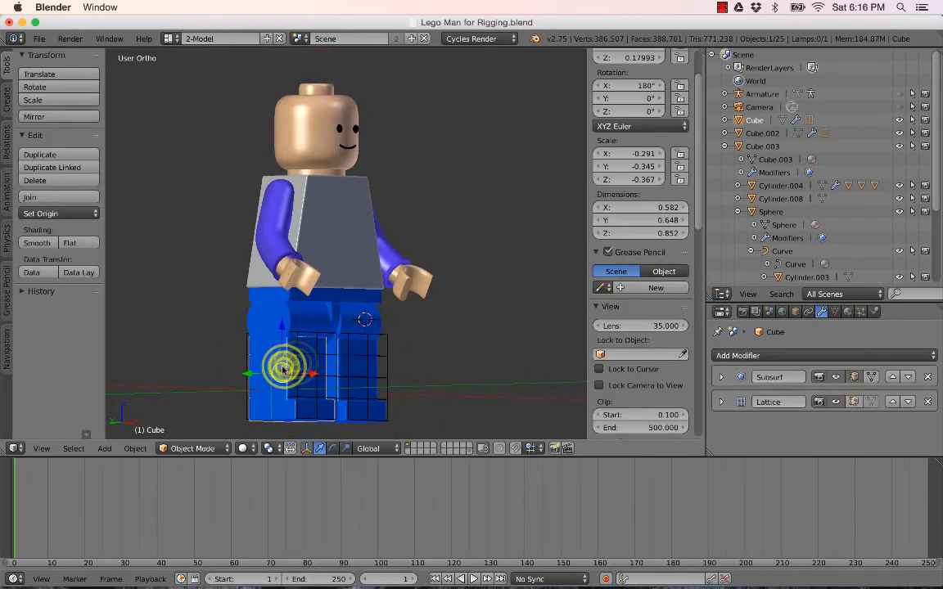
scroll(279, 373, up, 1)
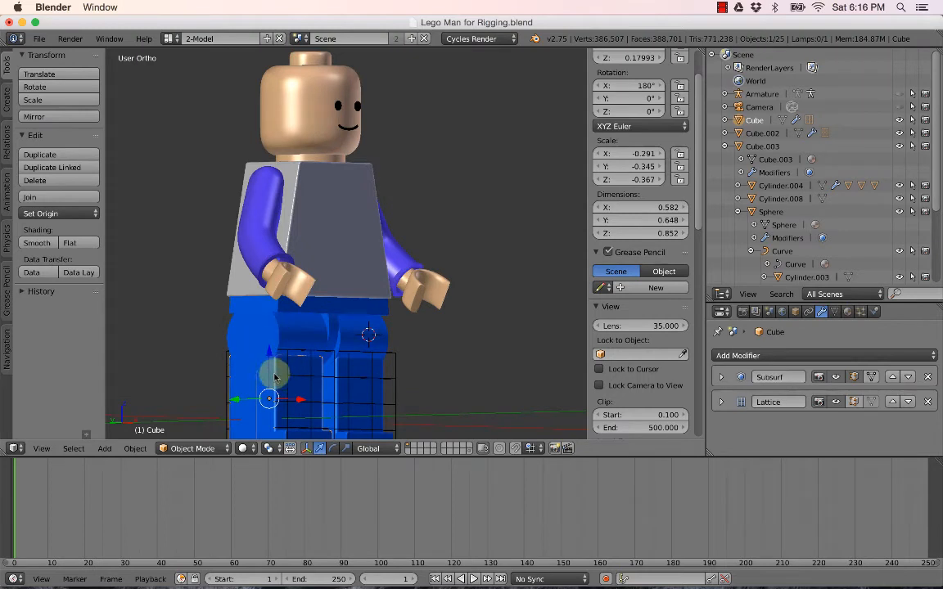
right_click(250, 401)
right_click(267, 335)
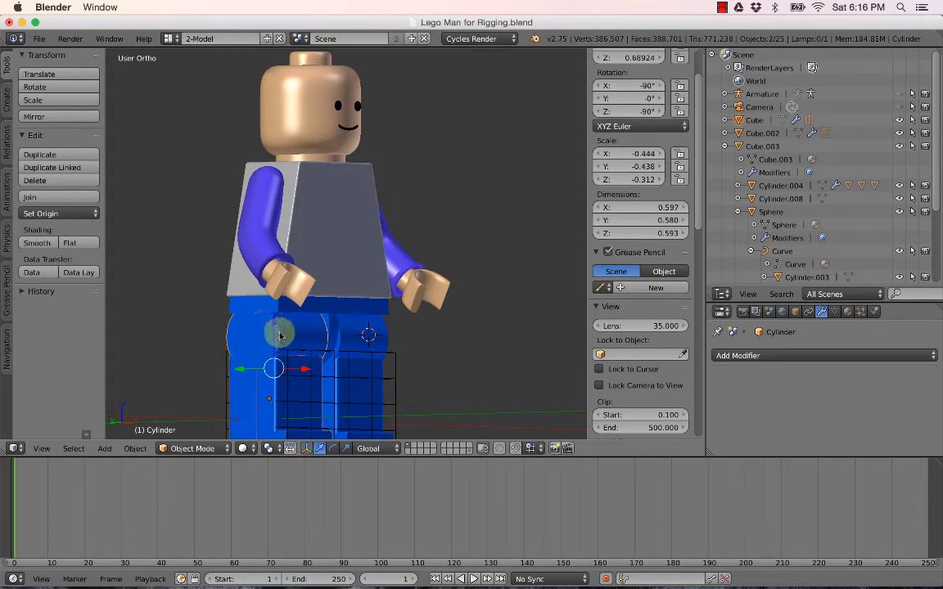
key(ctrl+p)
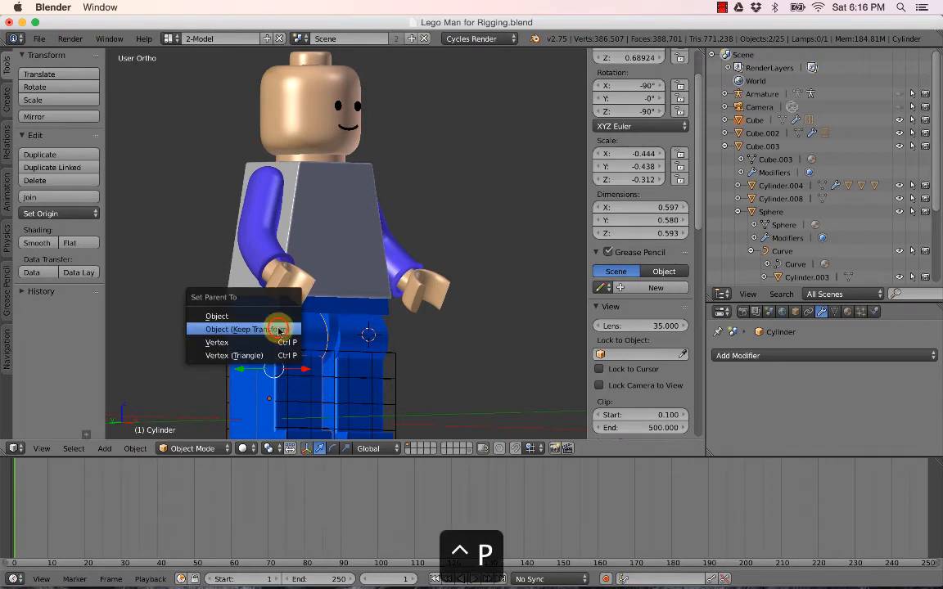
click(279, 331)
Parent the positive X leg block to its hip cylinder with Object (Keep Transform).
middle_drag(413, 348, 365, 382)
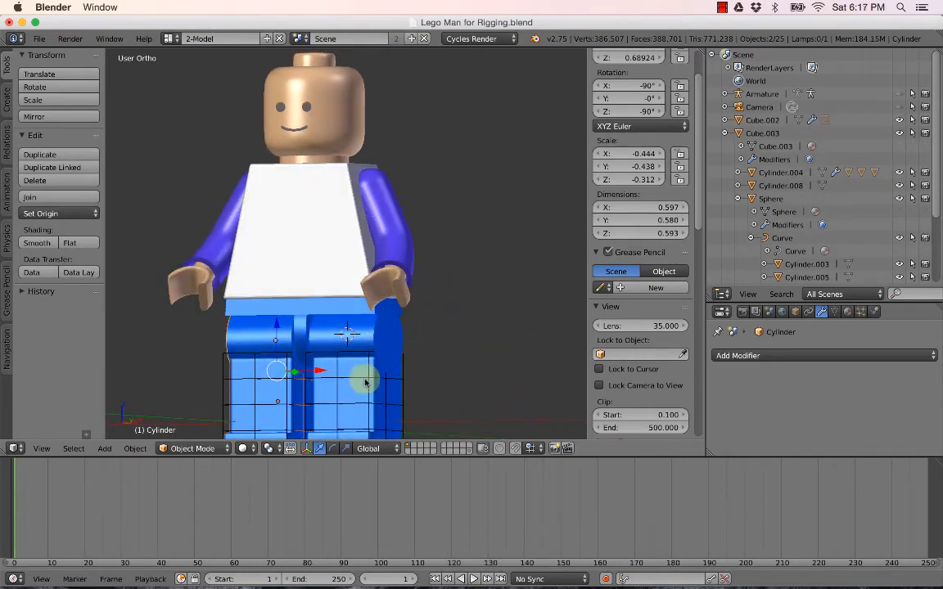
shift+right_click(379, 337)
key(ctrl+p)
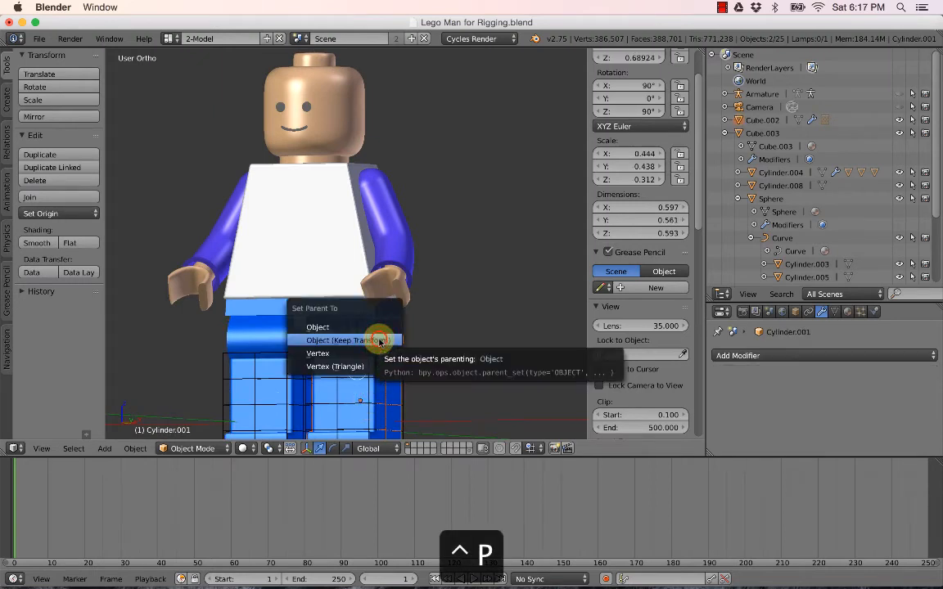
click(379, 341)
Parent both hip cylinders to the central pelvis piece with Object (Keep Transform).
middle_drag(372, 347, 379, 336)
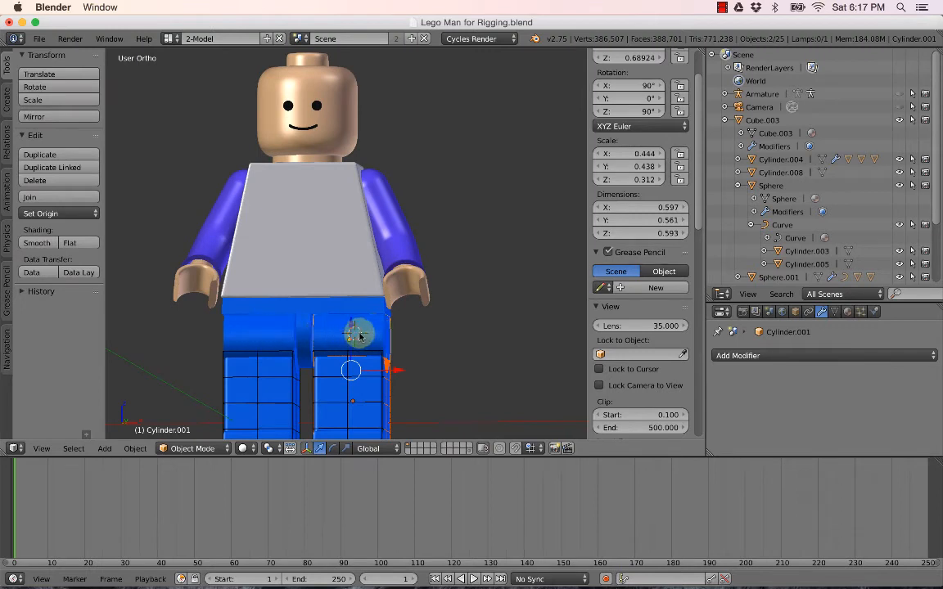
right_click(374, 332)
shift+right_click(233, 331)
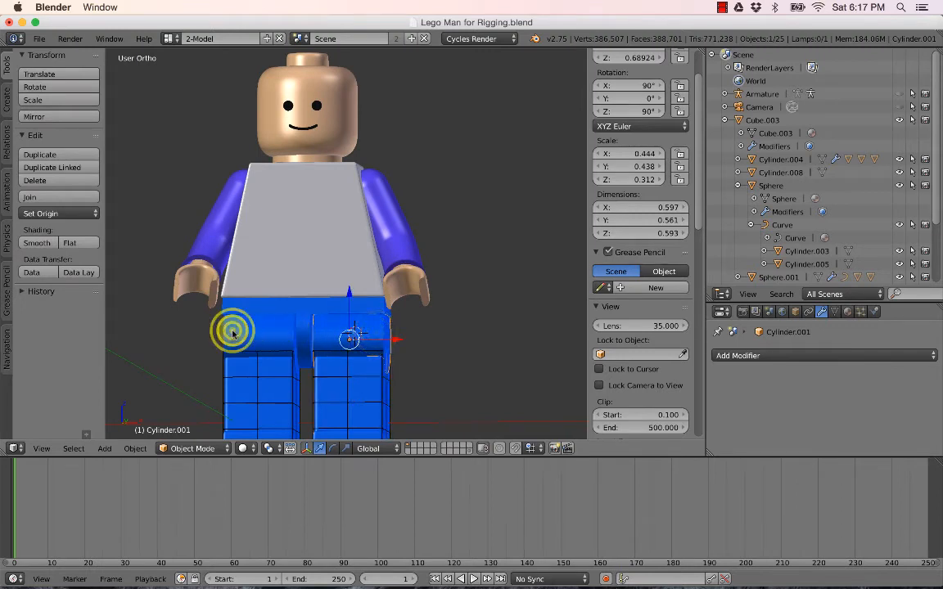
shift+right_click(305, 314)
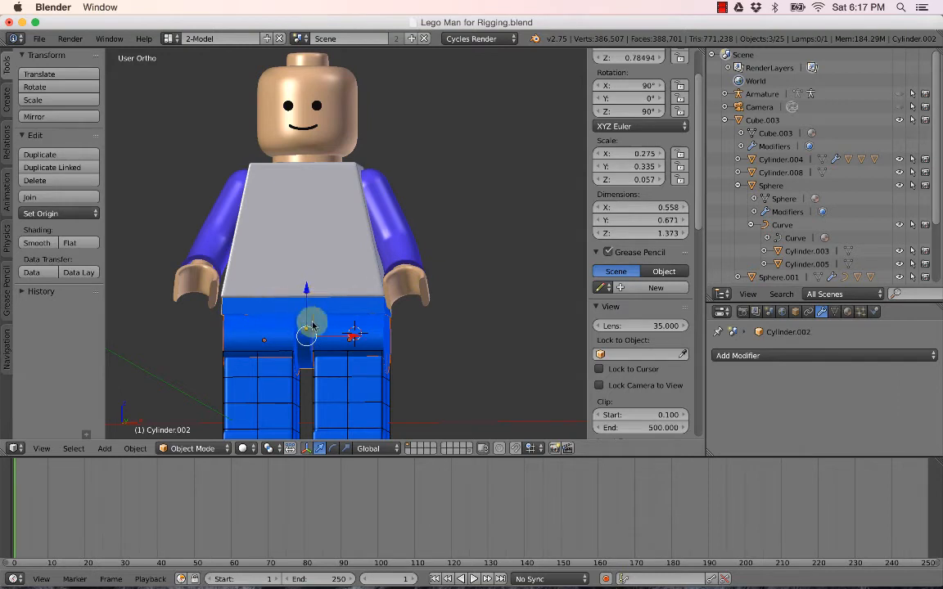
key(ctrl+p)
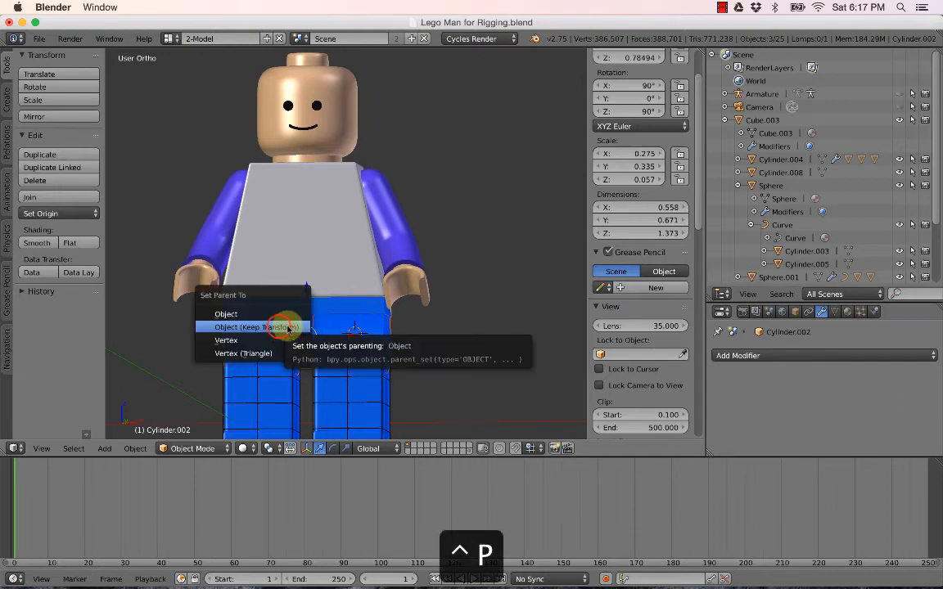
click(286, 325)
Test-rotate the pelvis piece to check that both legs follow it, cancelling the rotation.
right_click(308, 312)
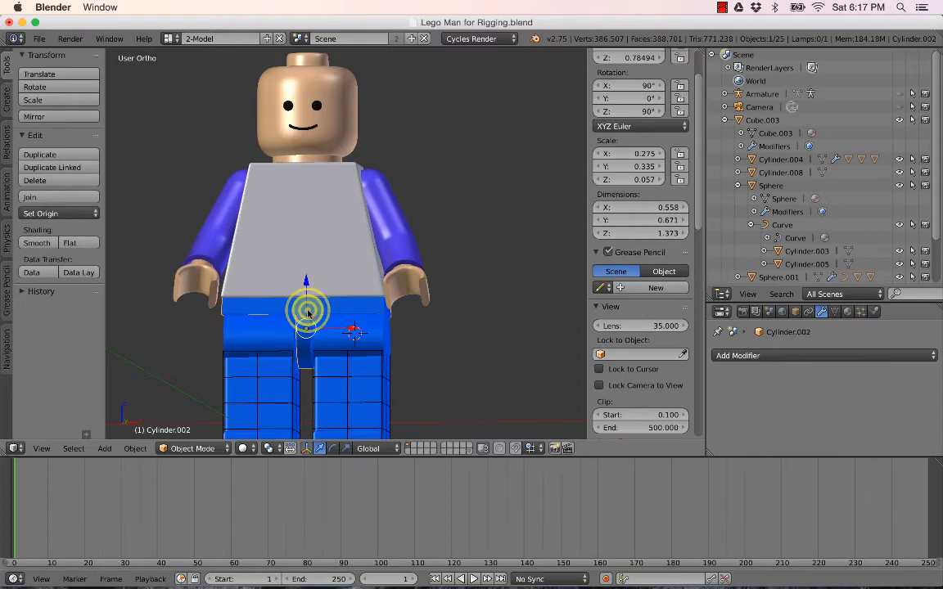
key(r)
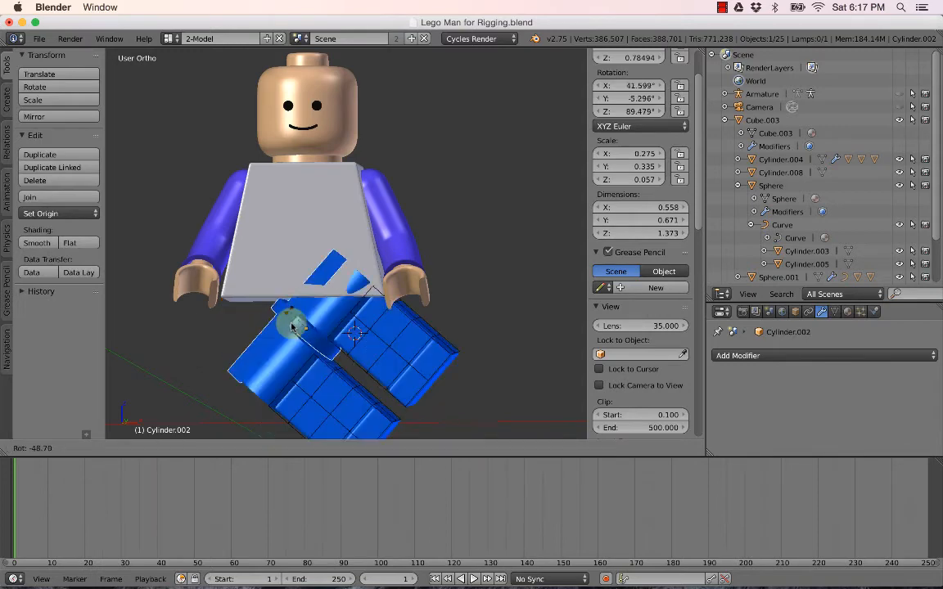
right_click(323, 309)
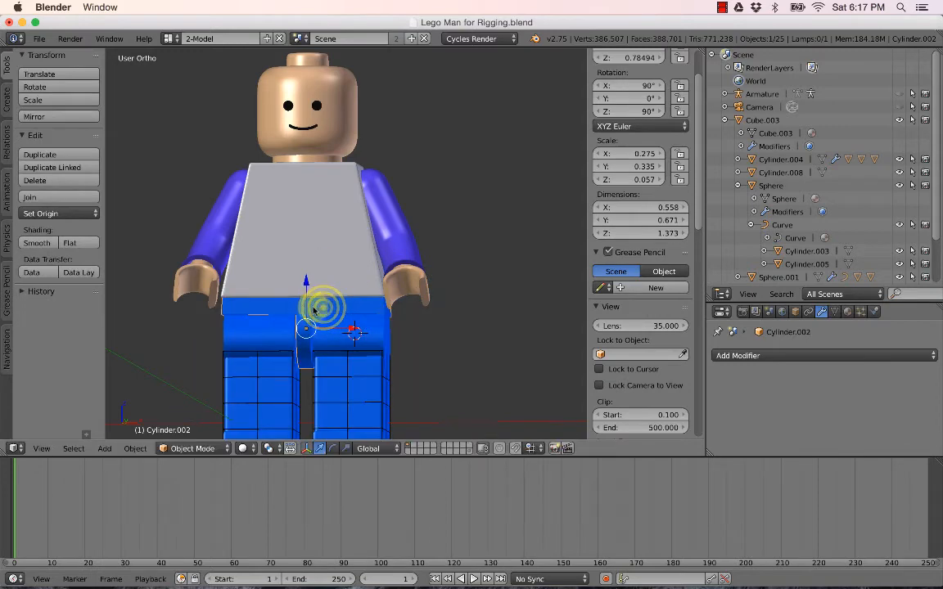
Parent the pelvis piece to the torso with Object (Keep Transform).
right_click(302, 308)
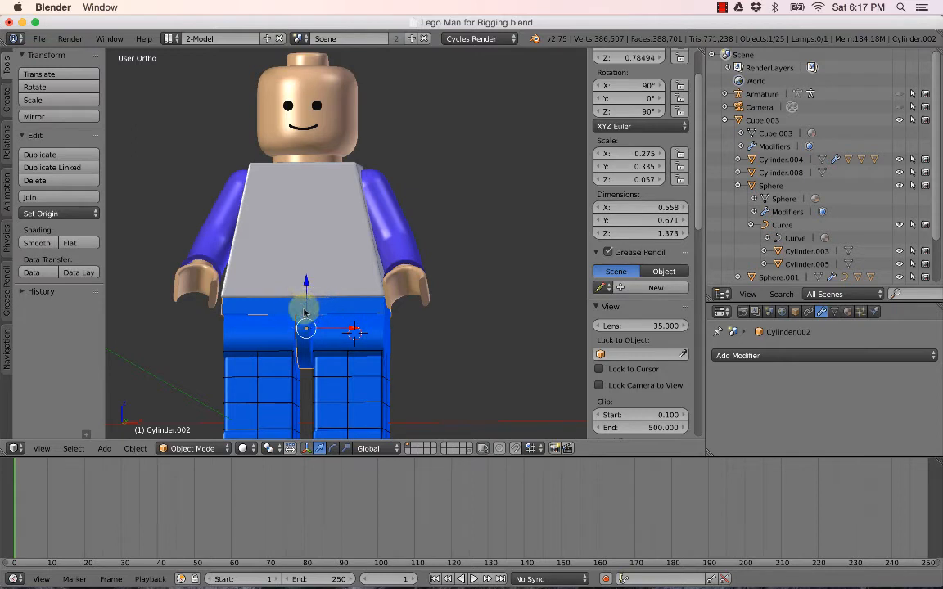
shift+right_click(302, 252)
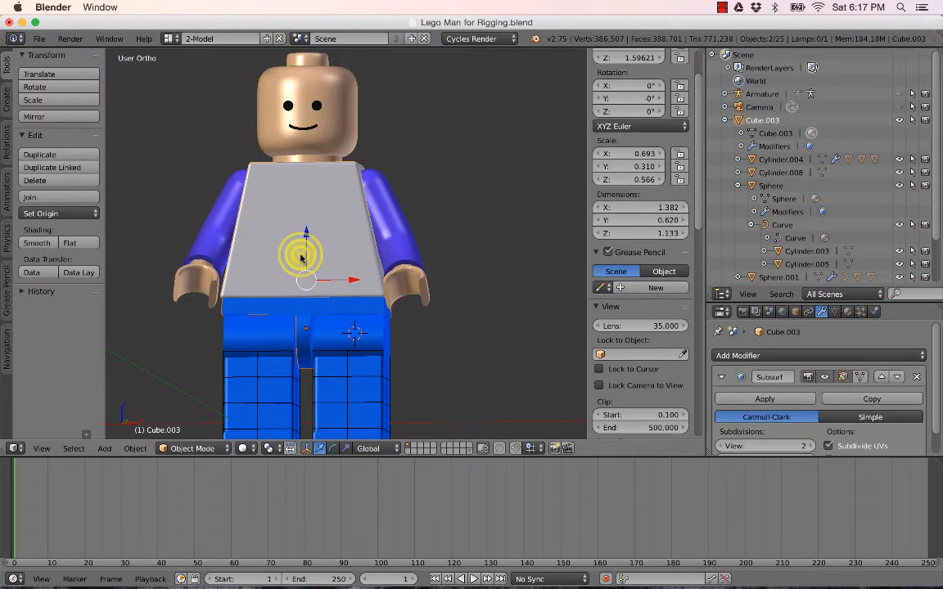
key(ctrl+p)
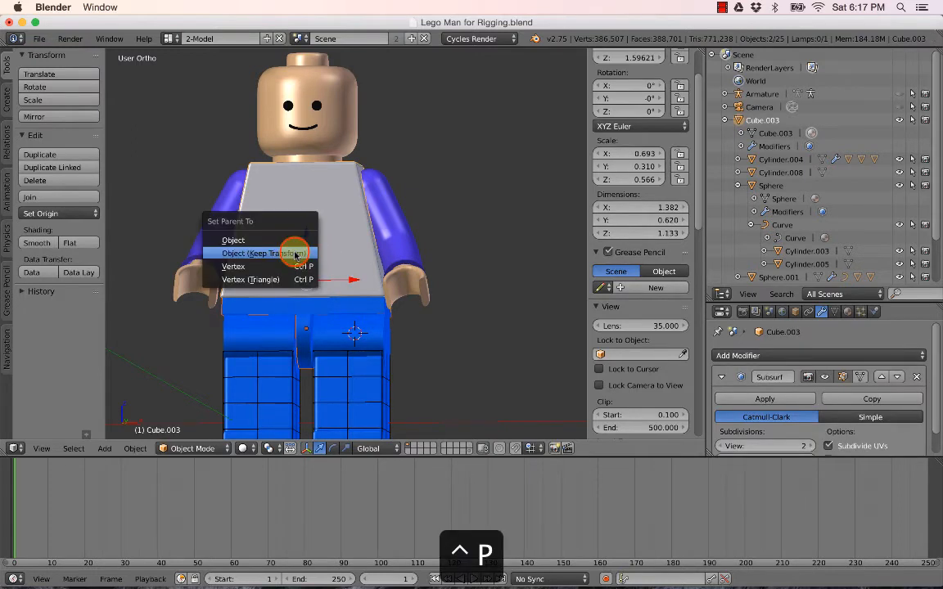
click(295, 255)
Test-rotate the torso to check that the whole figure follows it, cancelling the rotation.
scroll(305, 263, down, 2)
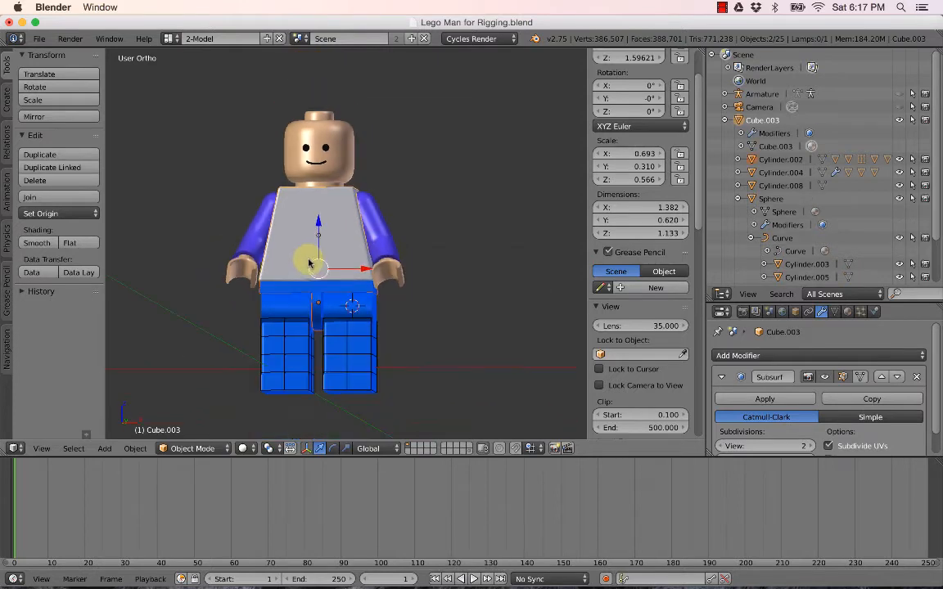
scroll(311, 228, down, 1)
right_click(311, 227)
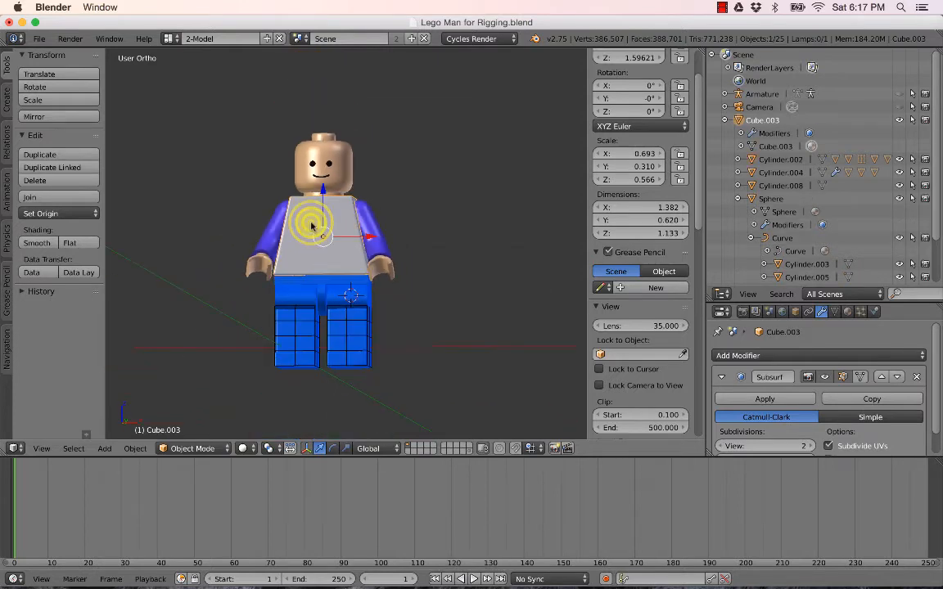
key(r)
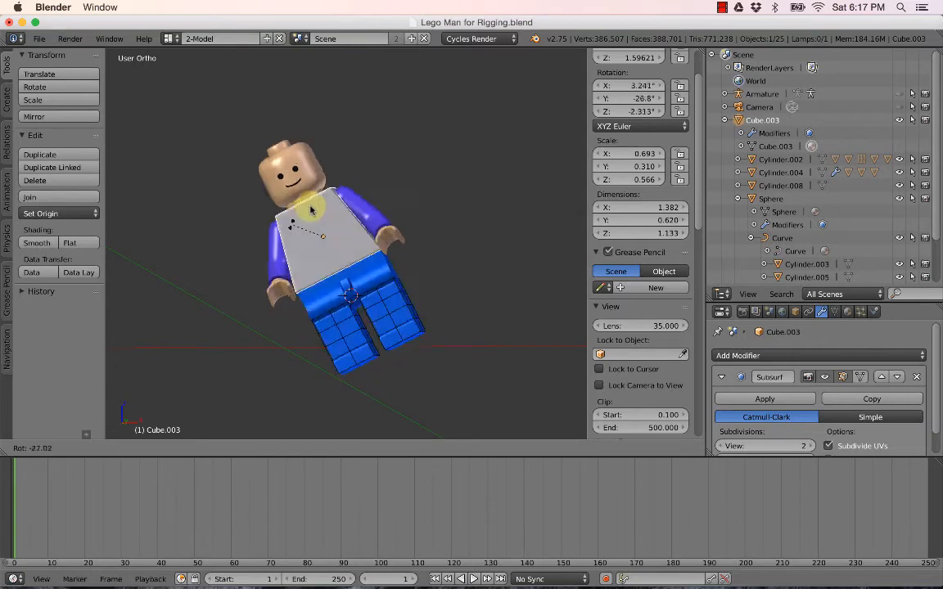
click(358, 193)
right_click(359, 194)
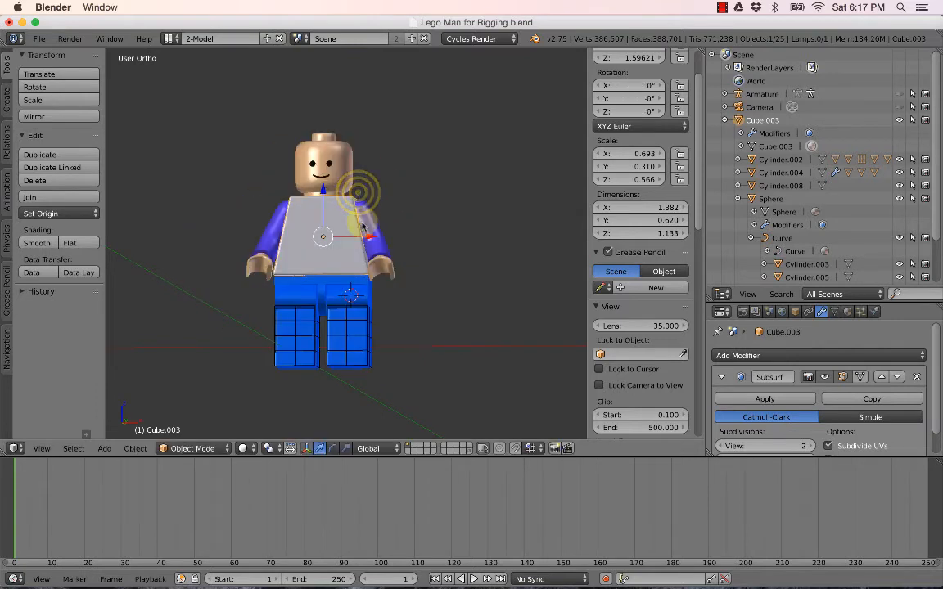
Switch to the front view and make the hidden armature visible.
key(KP_1)
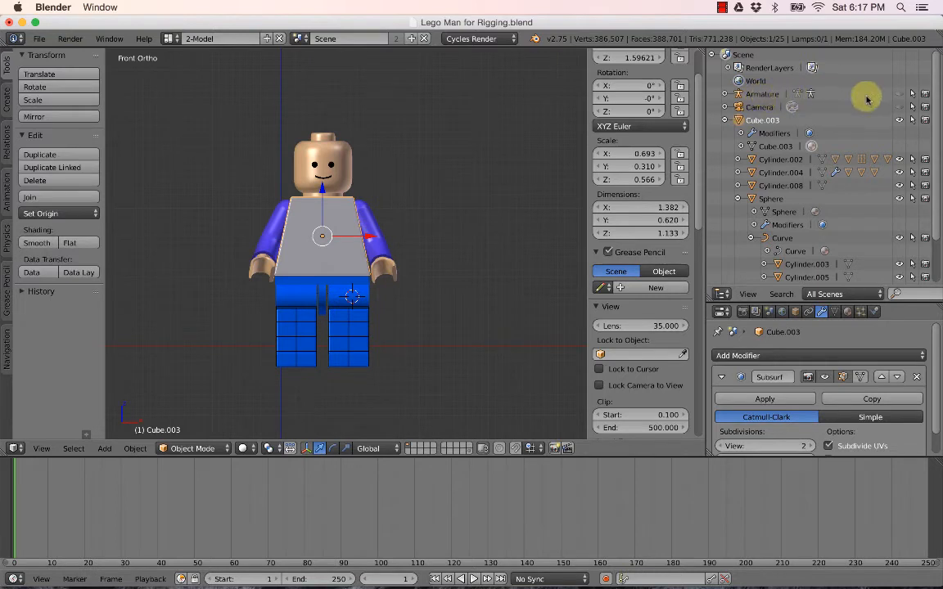
click(899, 95)
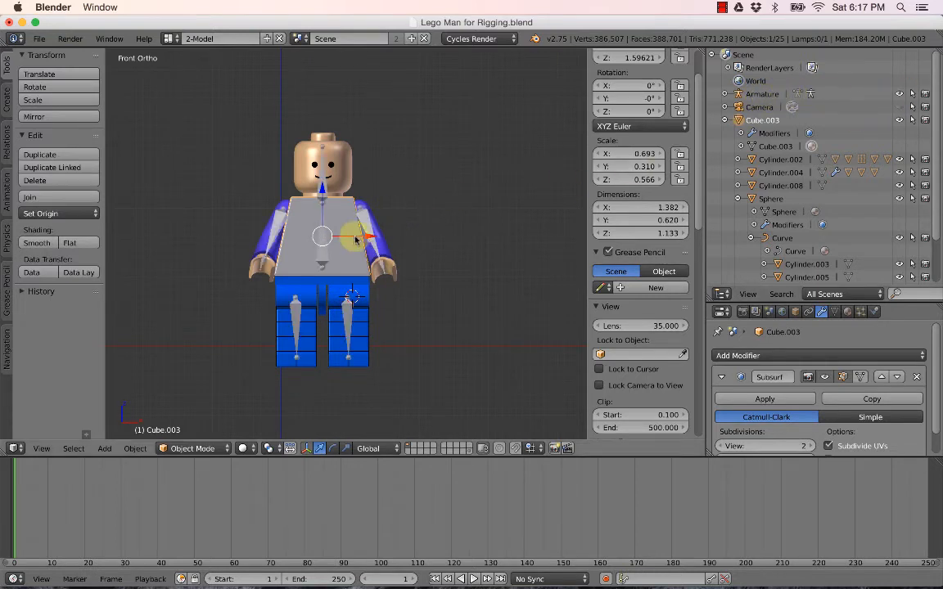
Select the armature inside the Lego man and switch it to Pose Mode.
scroll(354, 239, up, 2)
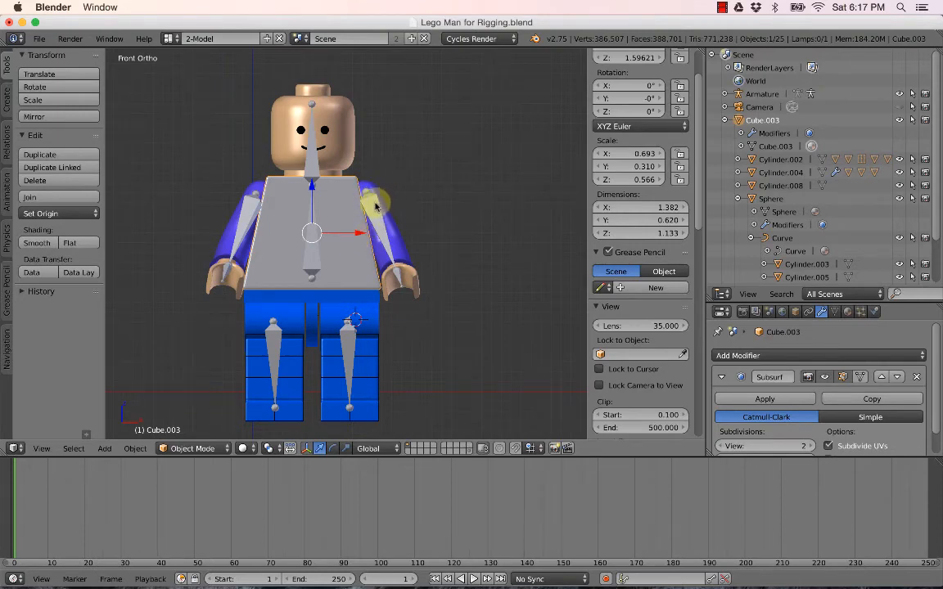
right_click(374, 205)
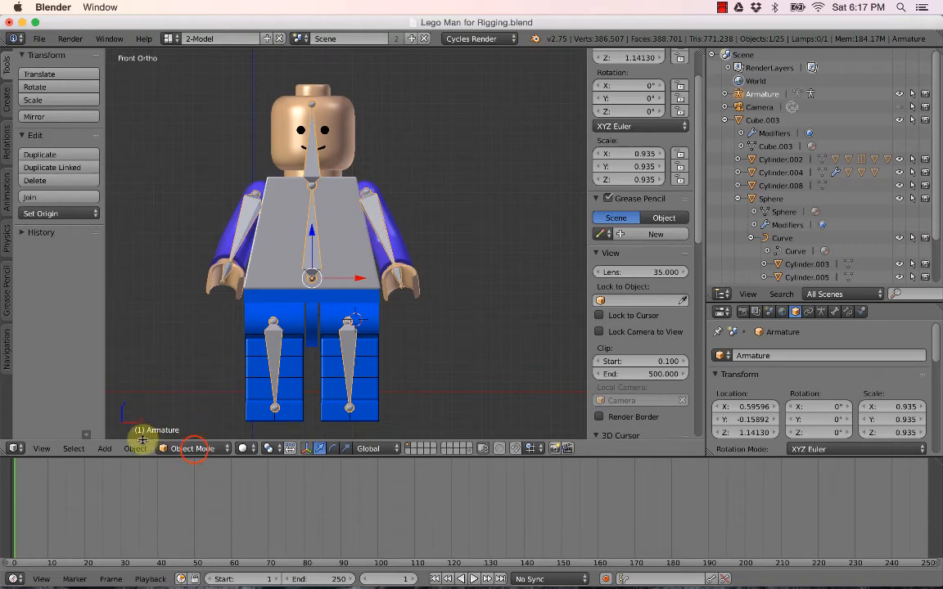
click(193, 449)
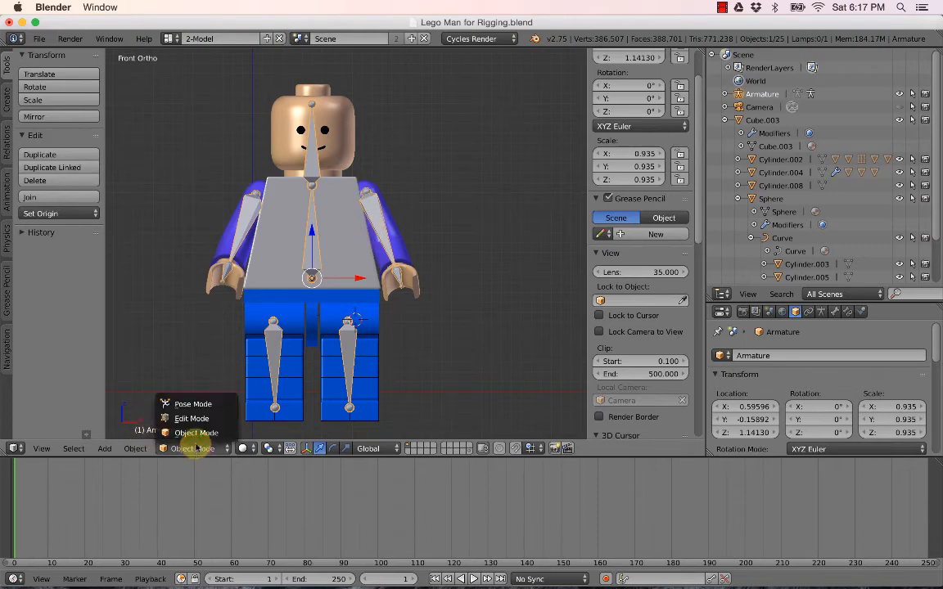
click(191, 403)
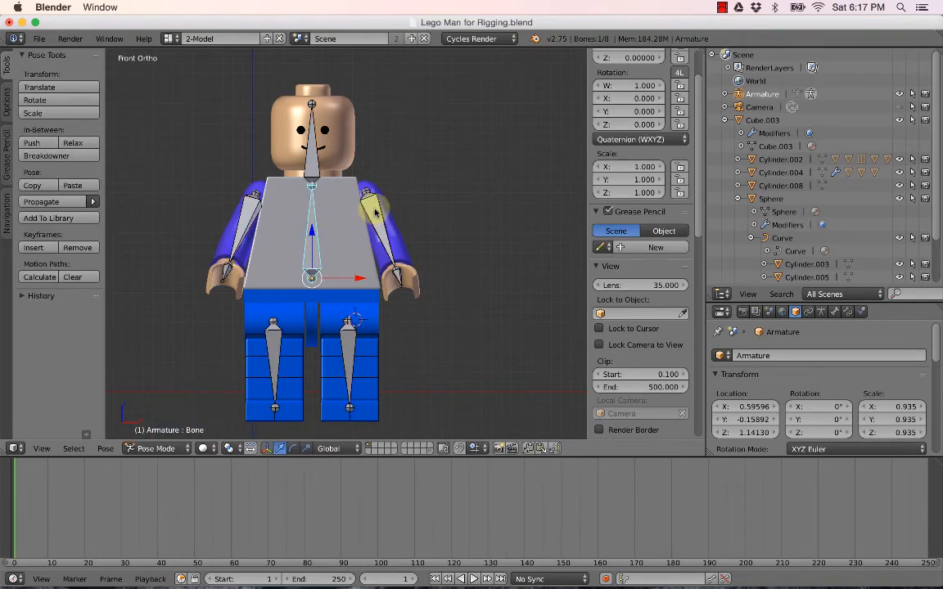
Parent the figure's left hand to the left hand bone using the Bone option.
scroll(410, 253, up, 4)
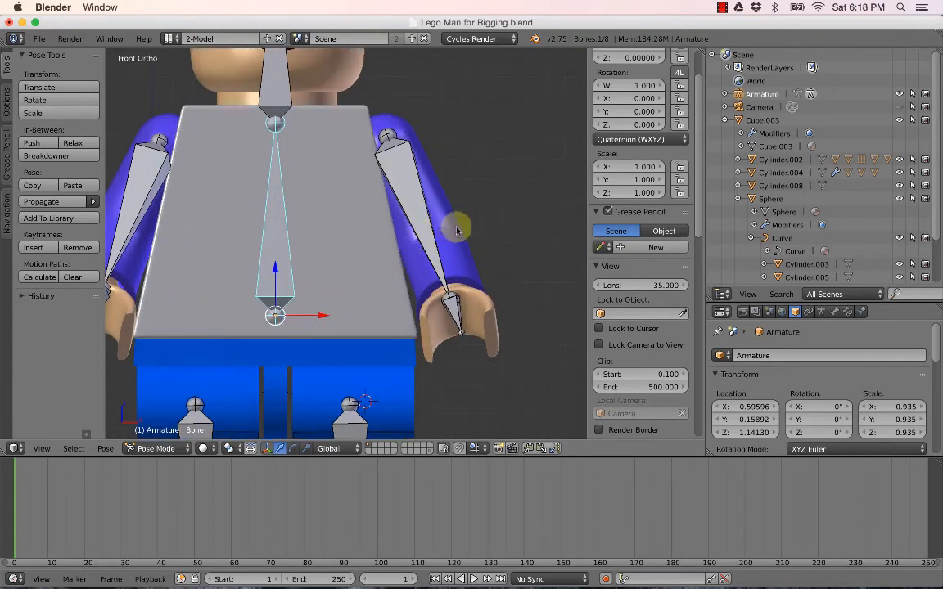
right_click(450, 215)
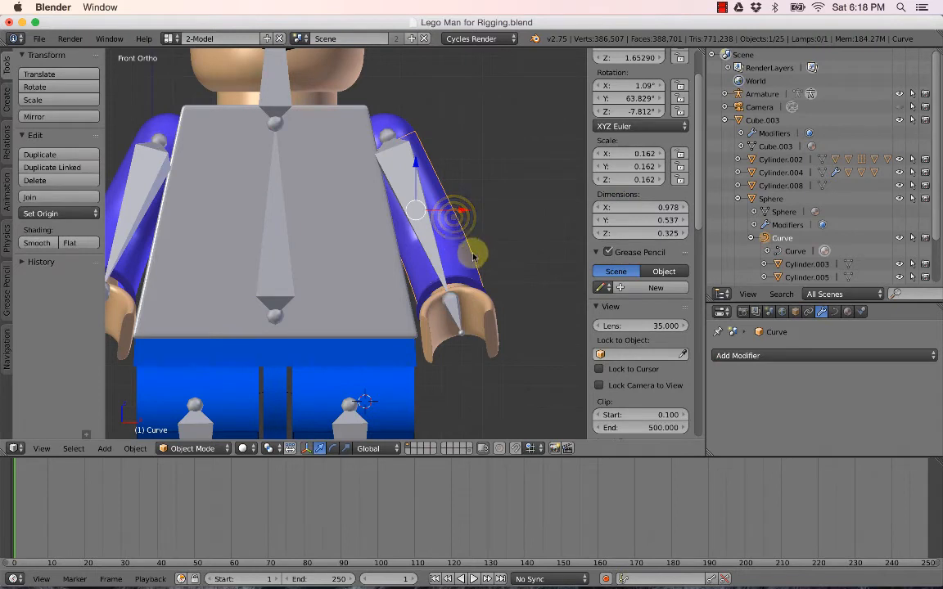
right_click(488, 316)
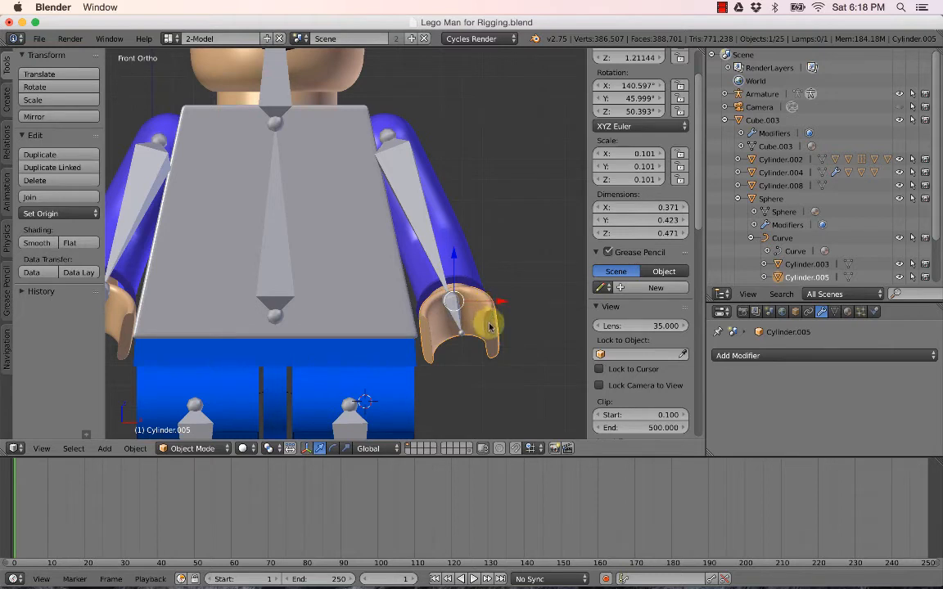
right_click(490, 335)
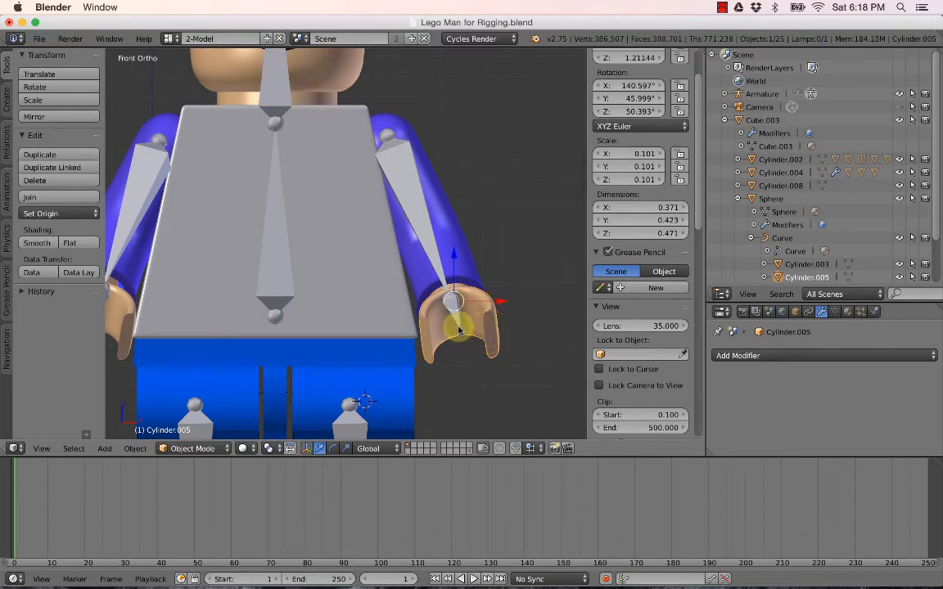
right_click(452, 325)
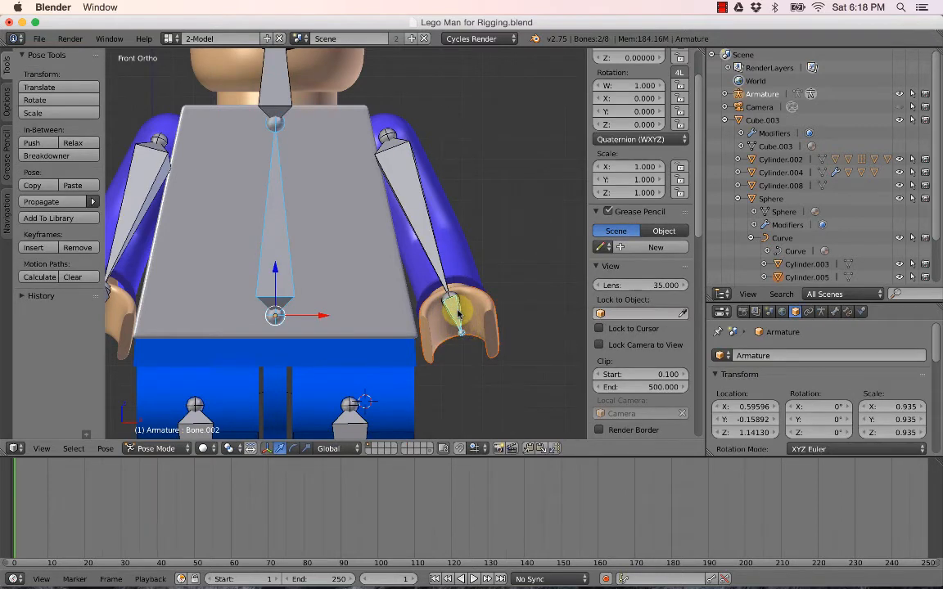
key(ctrl+p)
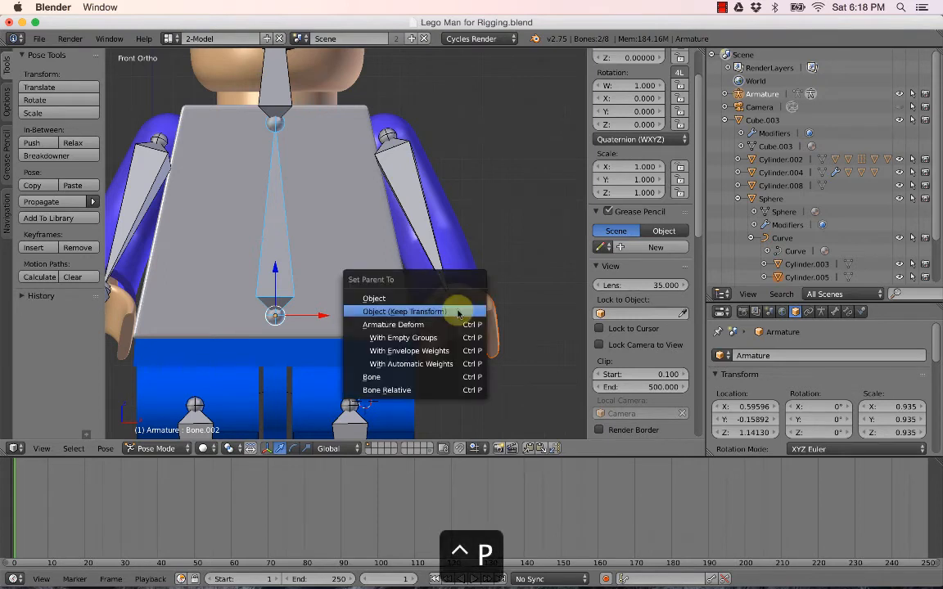
click(372, 378)
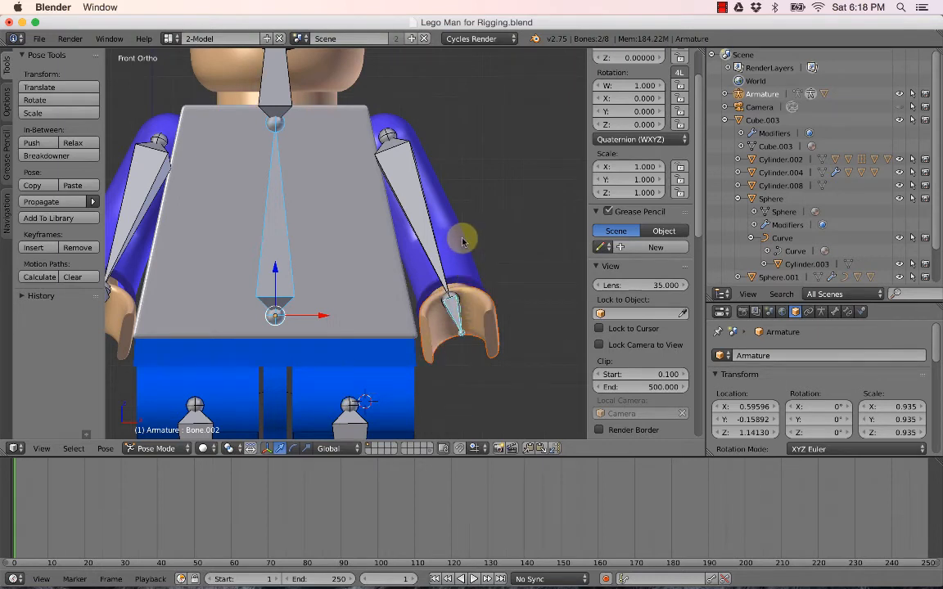
Parent the figure's left shoulder sphere to the left arm bone using the Bone option.
key(ctrl+Tab)
right_click(404, 121)
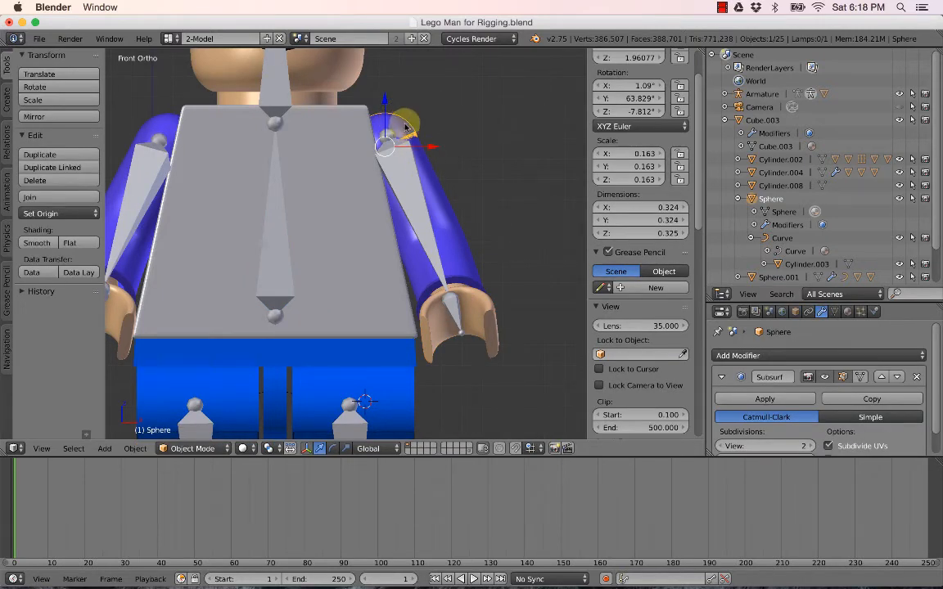
right_click(420, 178)
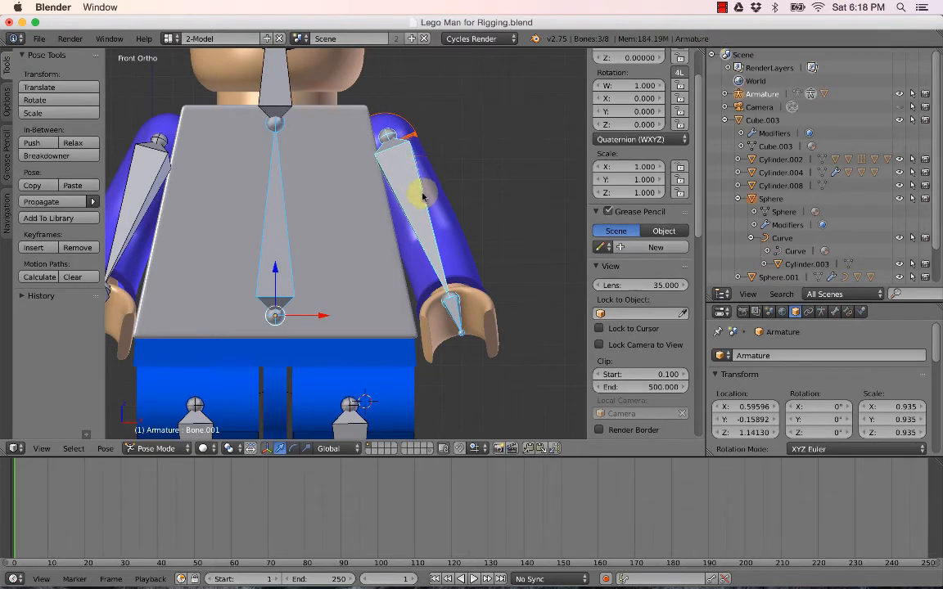
key(ctrl+p)
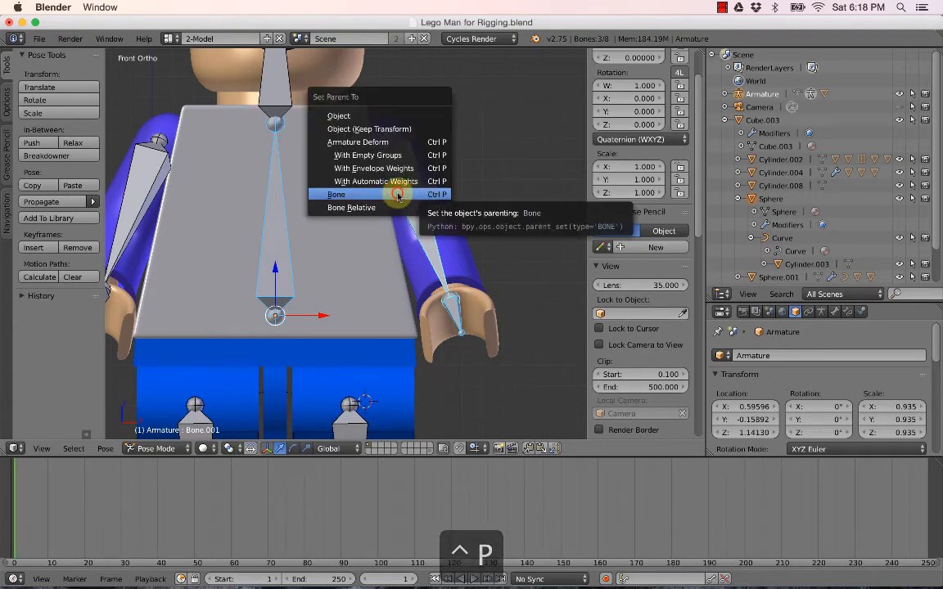
click(398, 196)
Test-rotate the left arm bone and left hand bone to check that the meshes follow, cancelling each rotation.
right_click(418, 186)
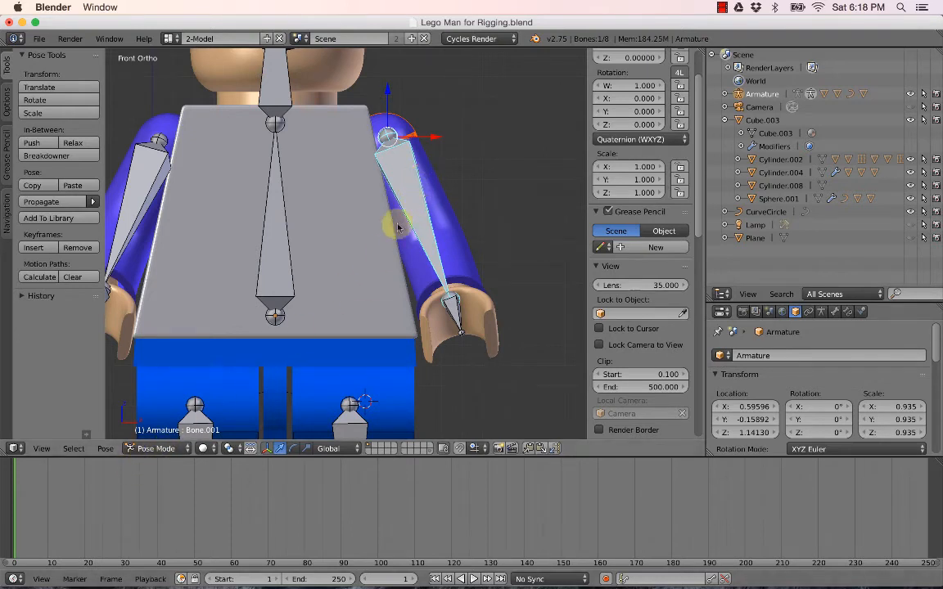
key(r)
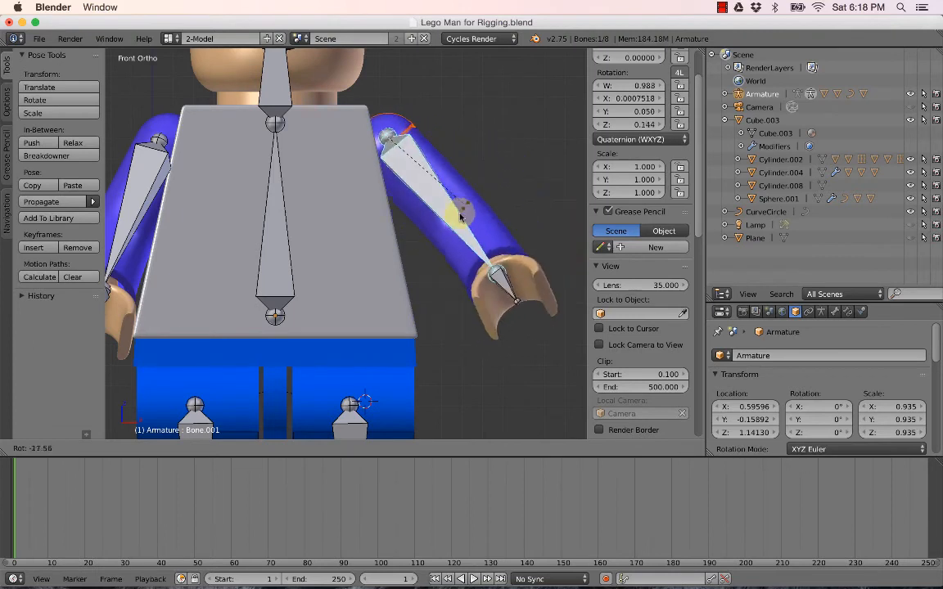
right_click(469, 200)
right_click(455, 329)
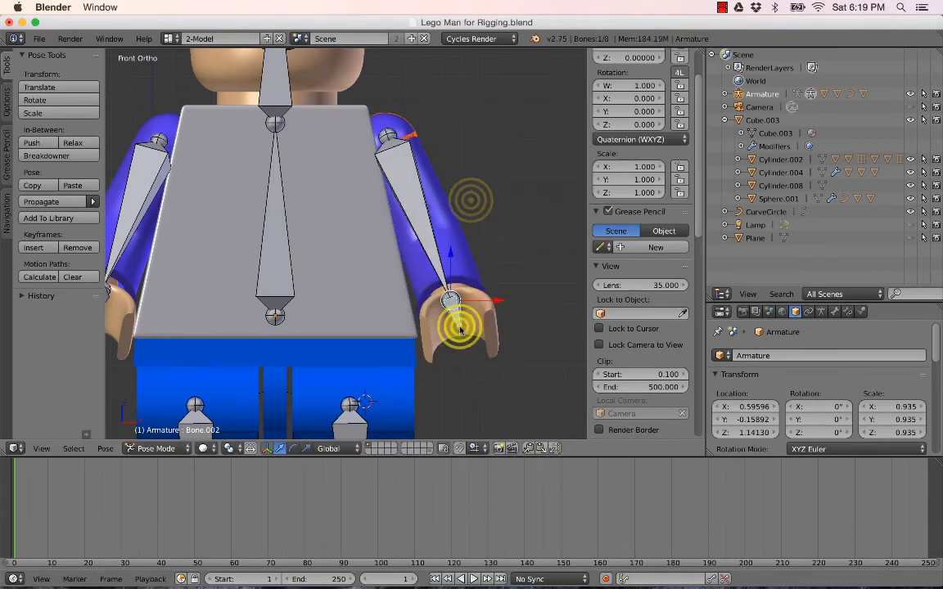
key(r)
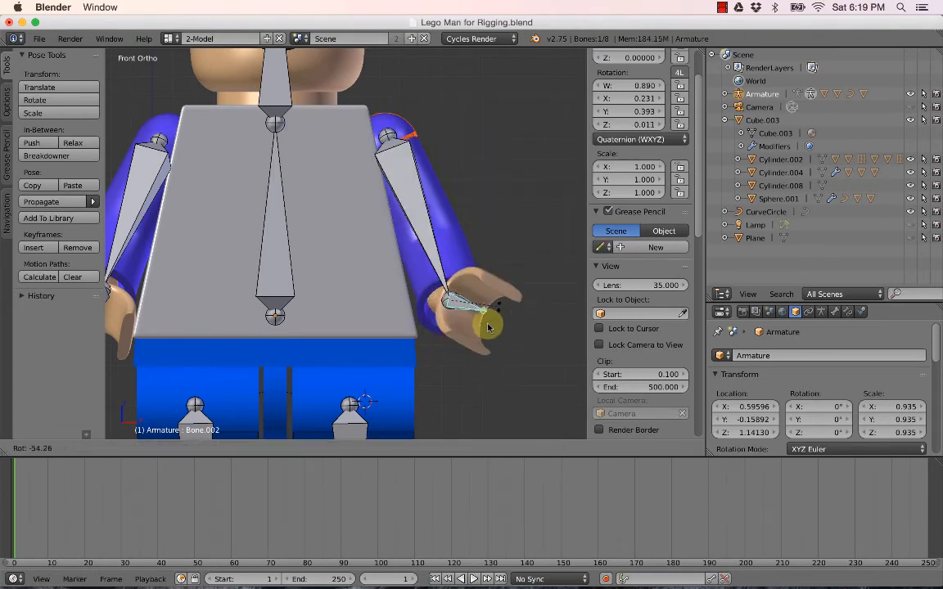
right_click(475, 330)
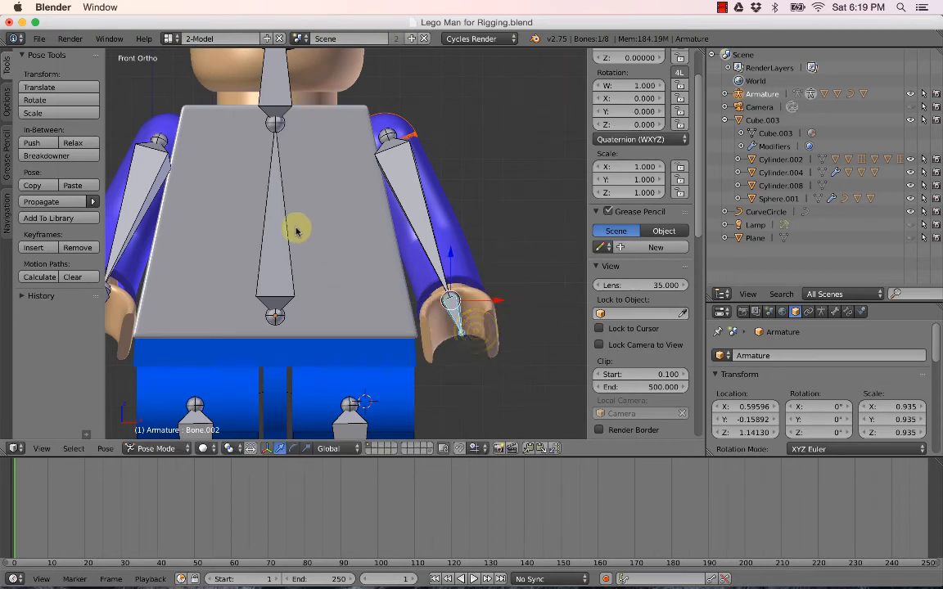
Parent the figure's right hand to the right hand bone with Bone parenting.
shift+middle_drag(296, 235, 416, 231)
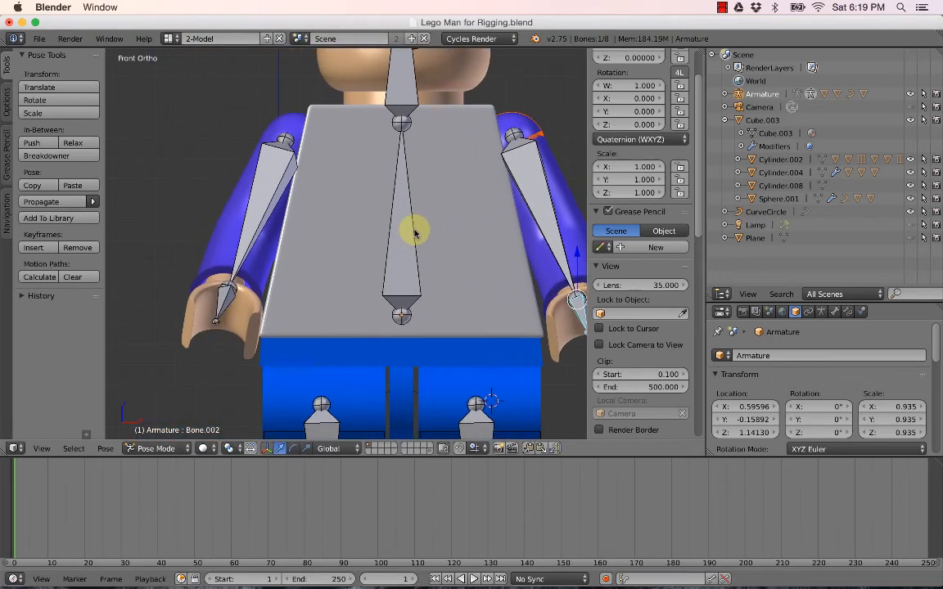
right_click(217, 318)
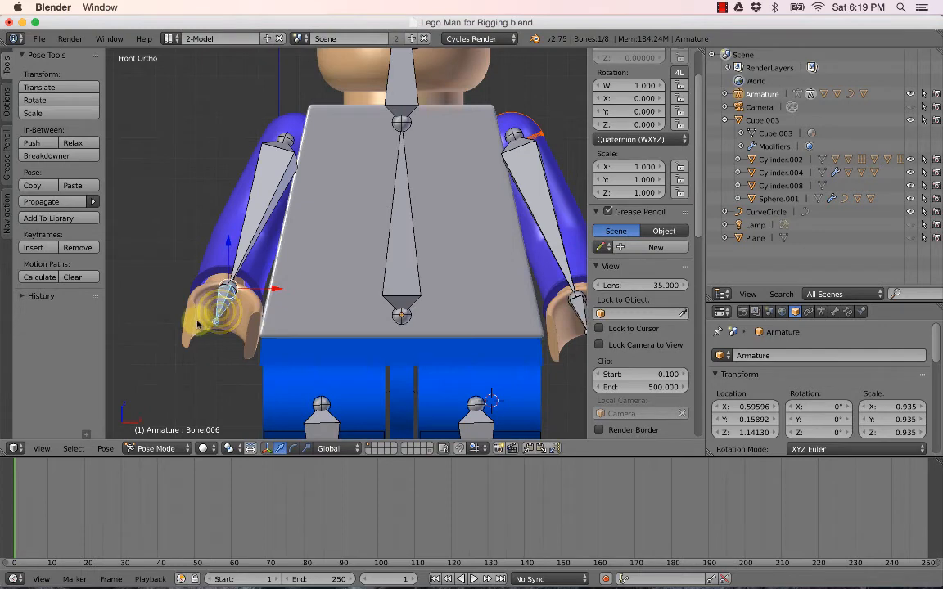
right_click(192, 330)
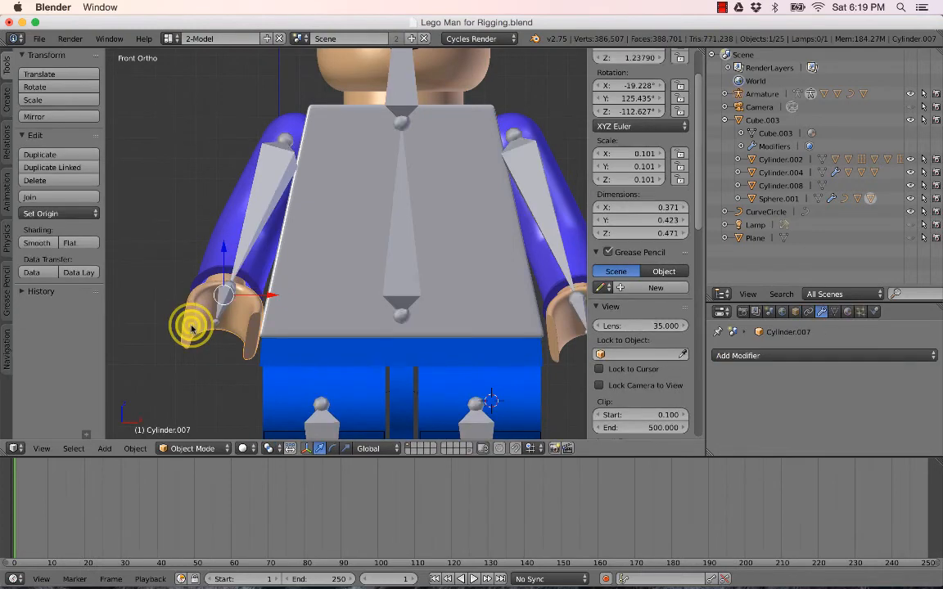
shift+right_click(219, 314)
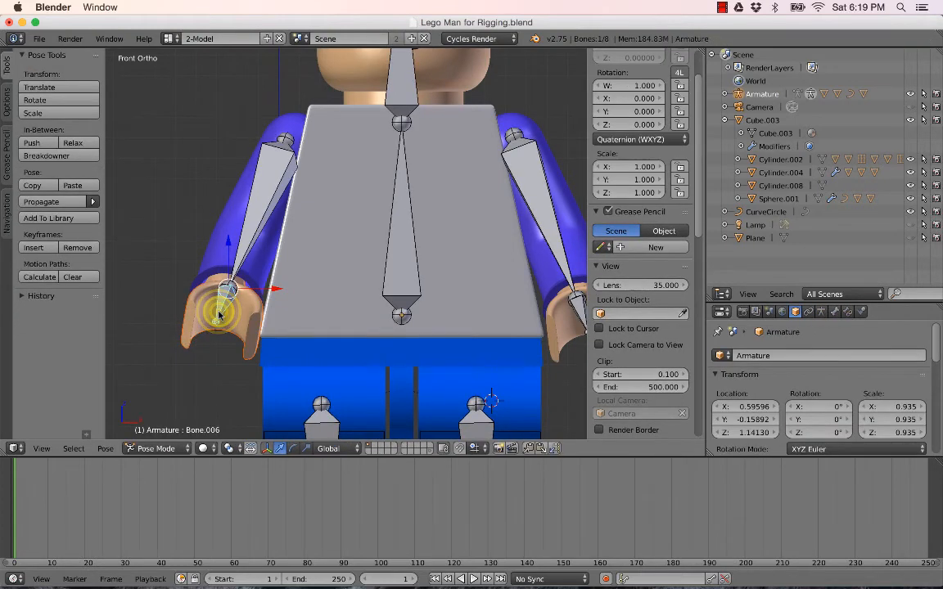
key(ctrl+p)
click(218, 312)
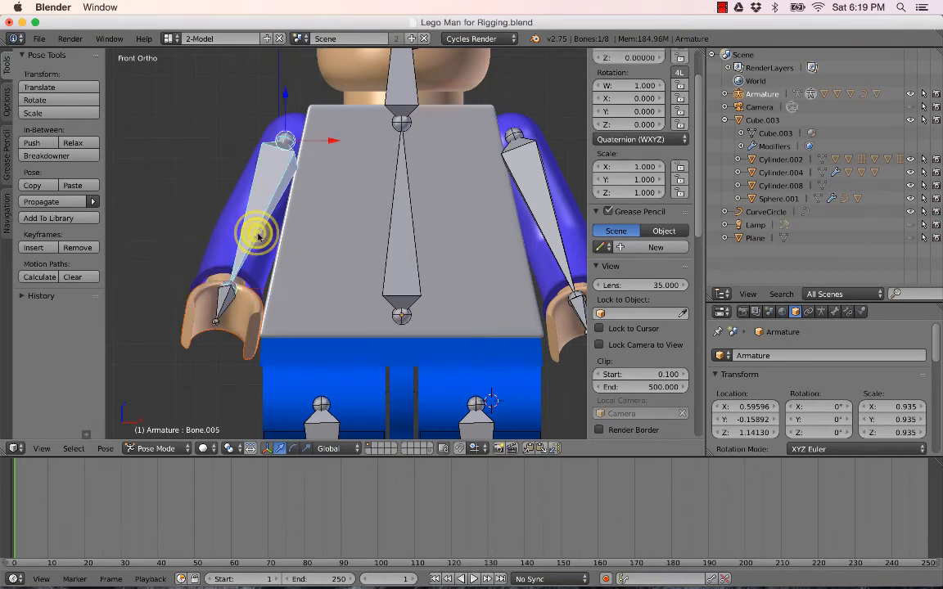
right_click(220, 231)
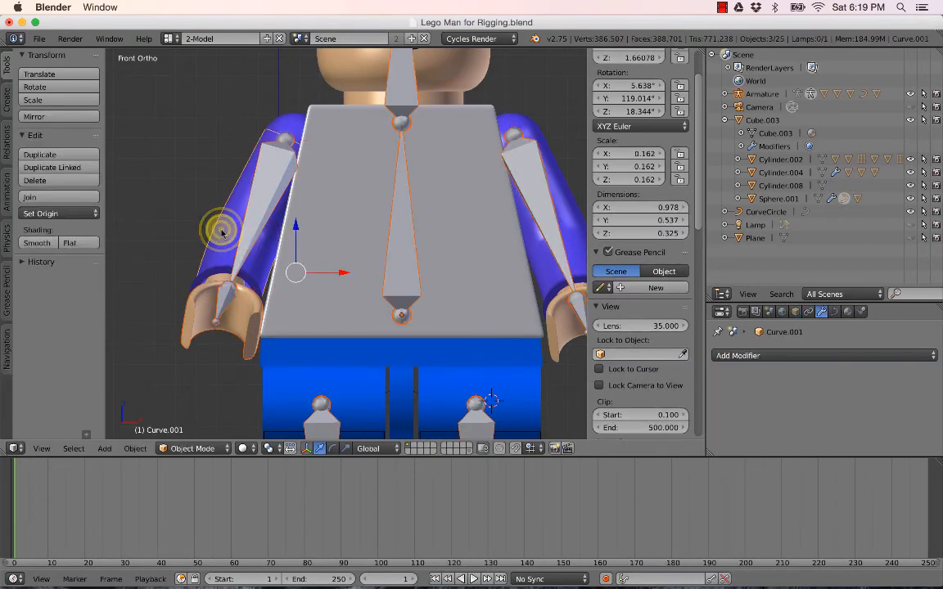
key(ctrl+p)
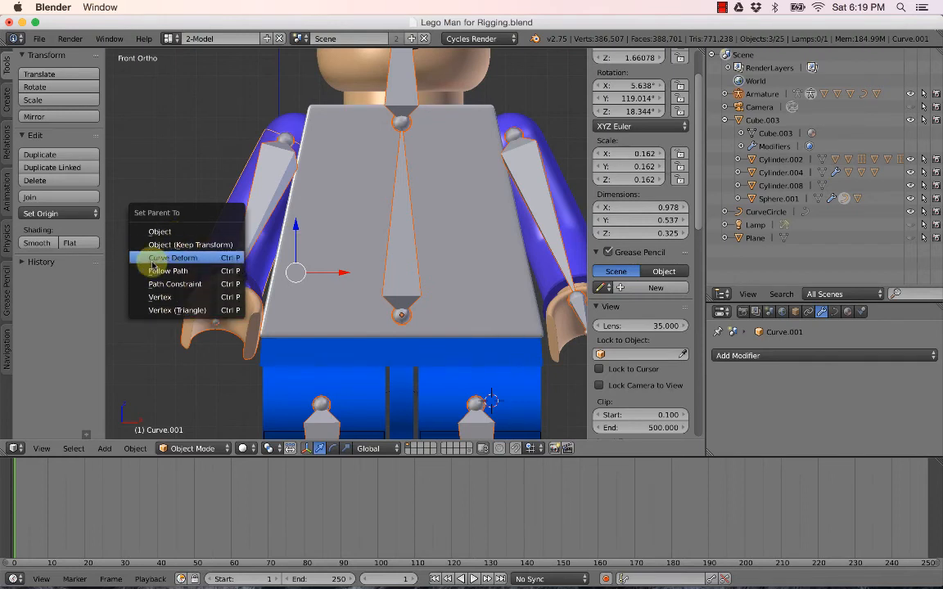
click(172, 232)
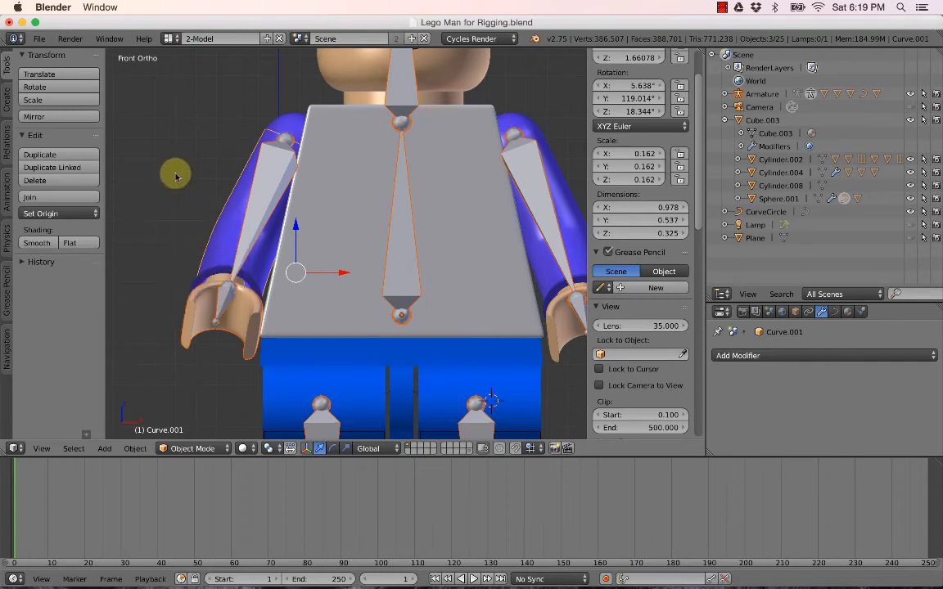
right_click(199, 199)
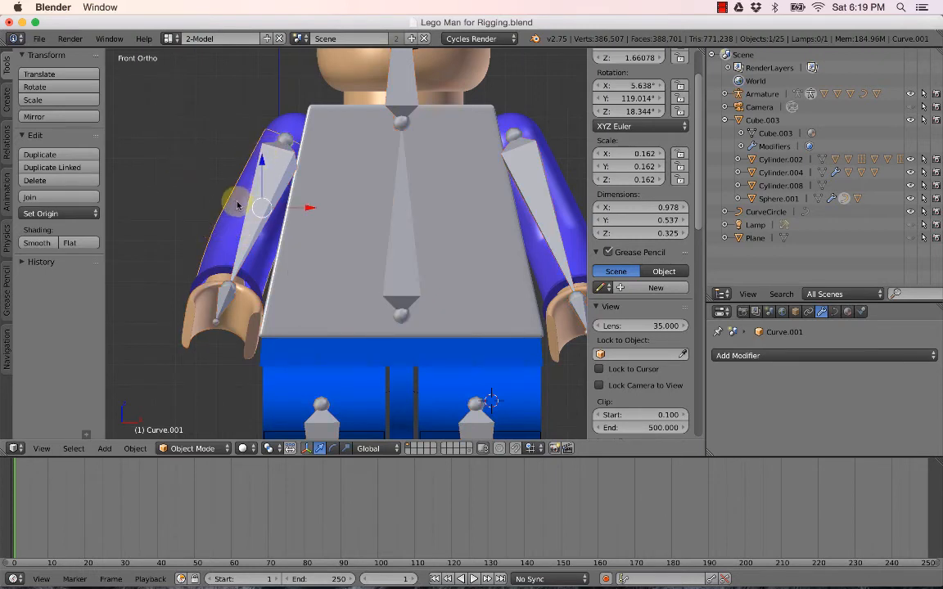
Parent the figure's right shoulder sphere to the right arm bone with Bone parenting.
right_click(283, 122)
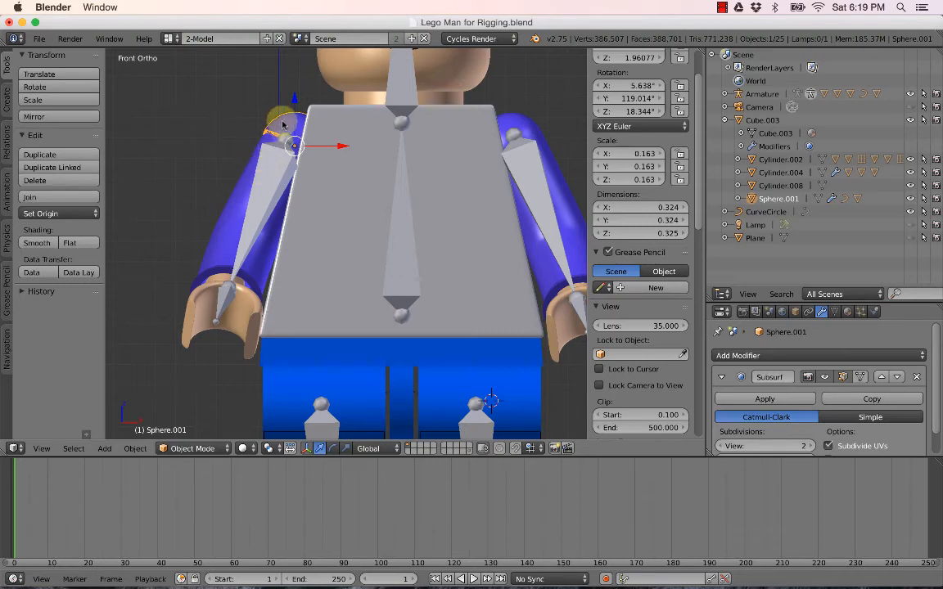
right_click(282, 117)
right_click(263, 176)
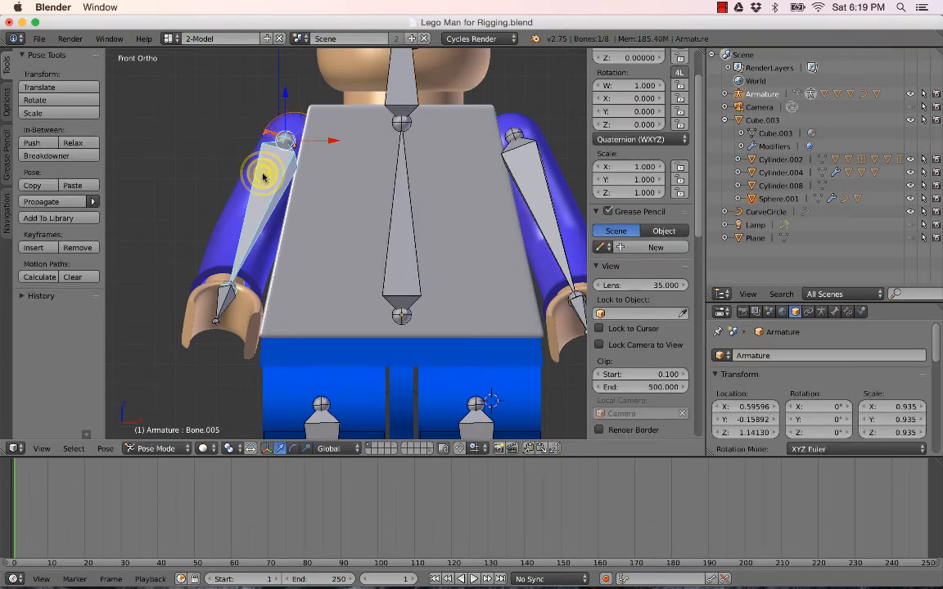
key(ctrl+p)
click(263, 176)
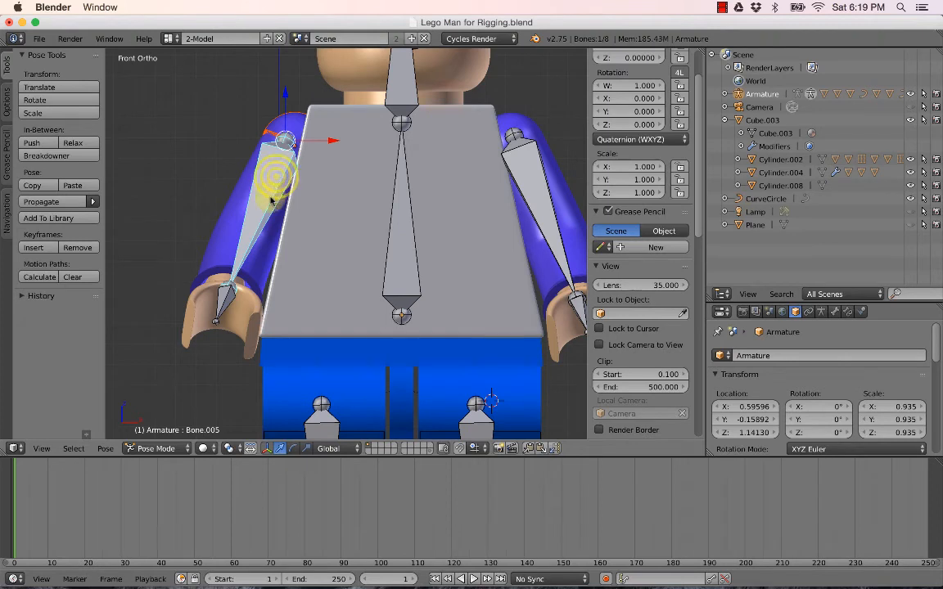
Test-rotate the right arm bone to check that the arm and hand follow it, cancelling the rotation.
right_click(268, 205)
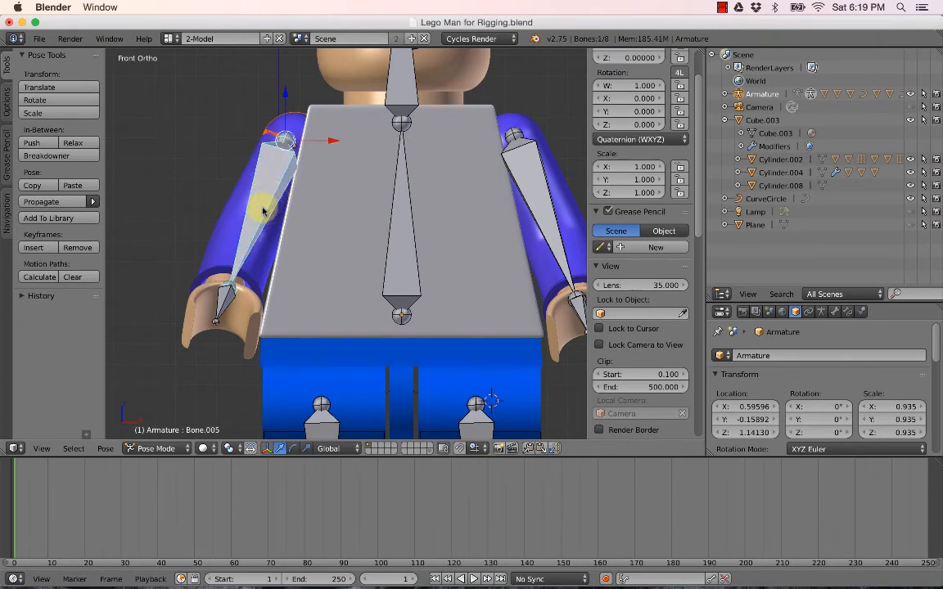
key(r)
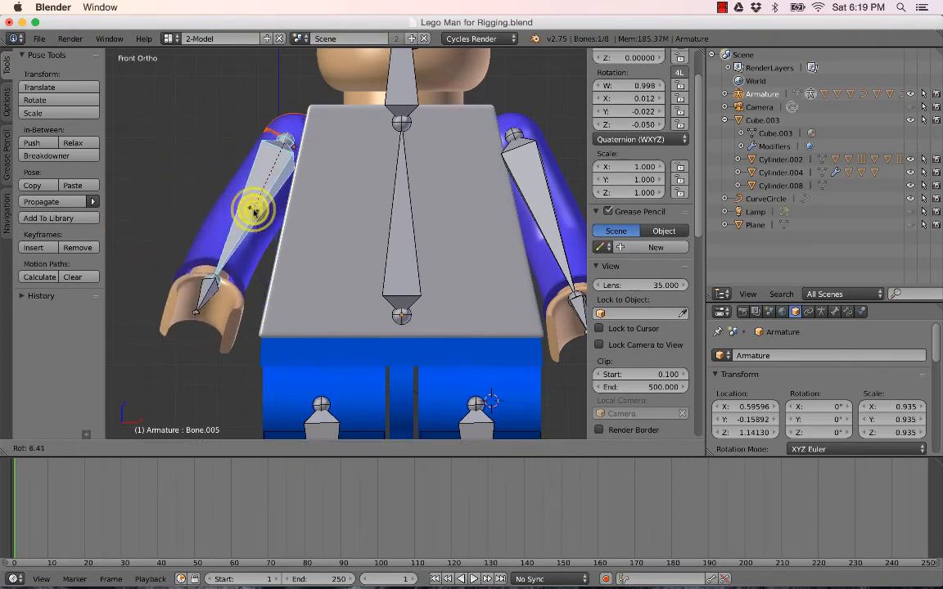
click(254, 211)
right_click(295, 217)
Parent the head to the head bone with Bone parenting.
scroll(365, 260, down, 3)
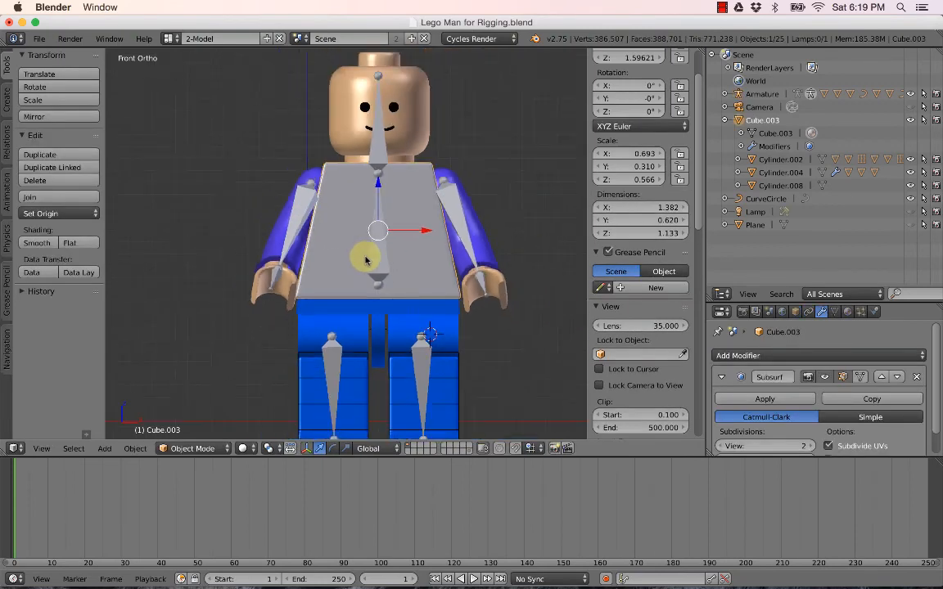
right_click(429, 128)
right_click(382, 154)
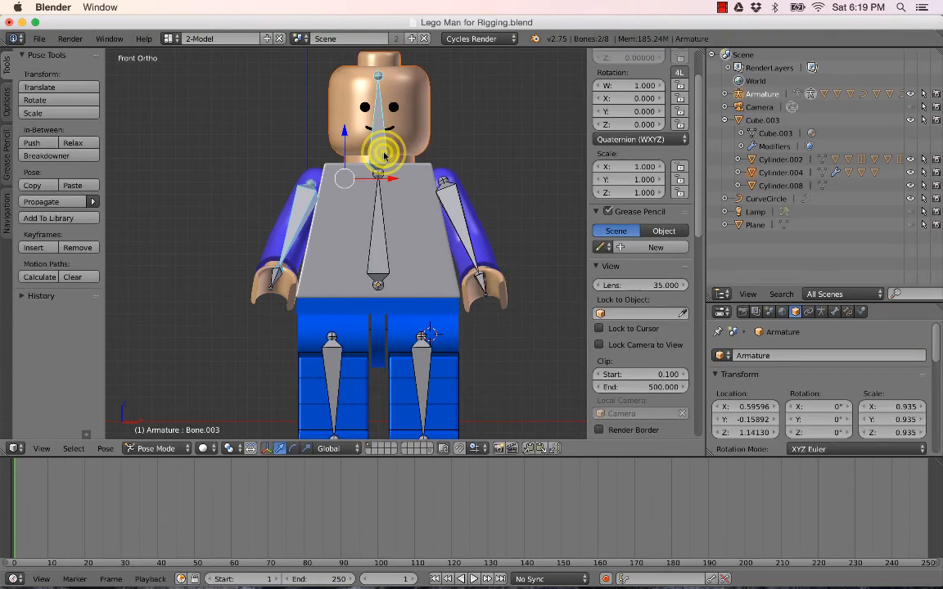
key(ctrl+p)
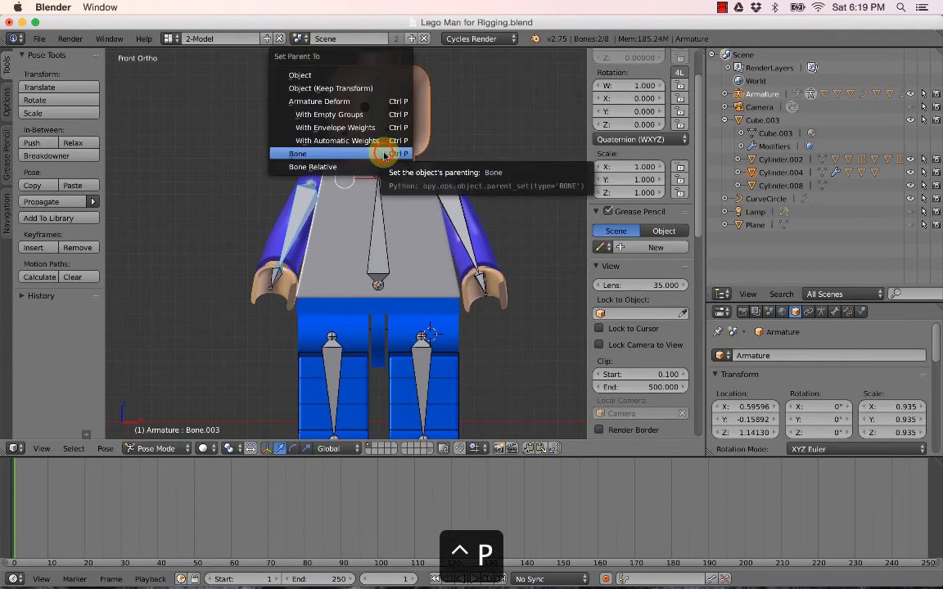
click(383, 152)
Parent the grey torso to the central body bone with Bone parenting.
right_click(428, 247)
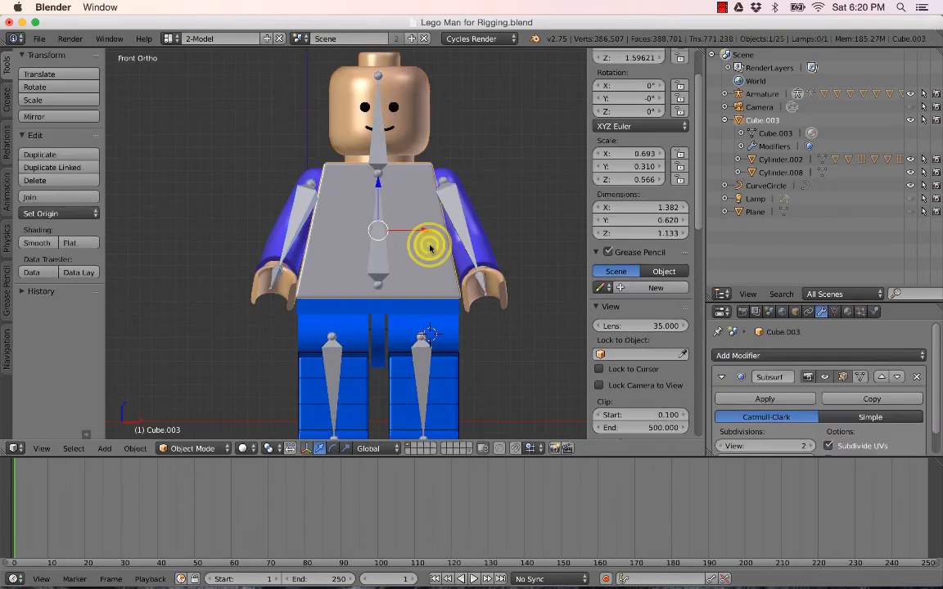
right_click(384, 259)
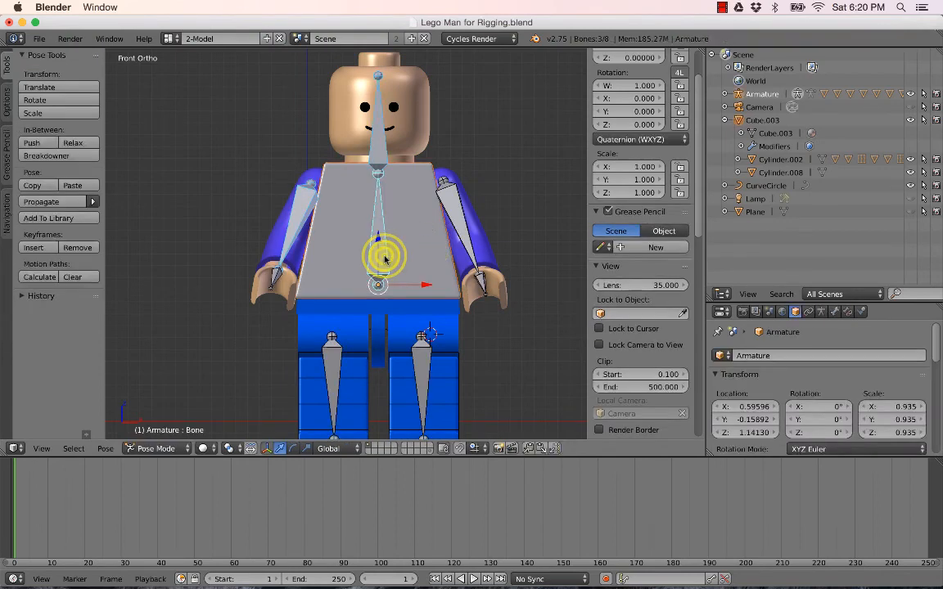
key(ctrl+p)
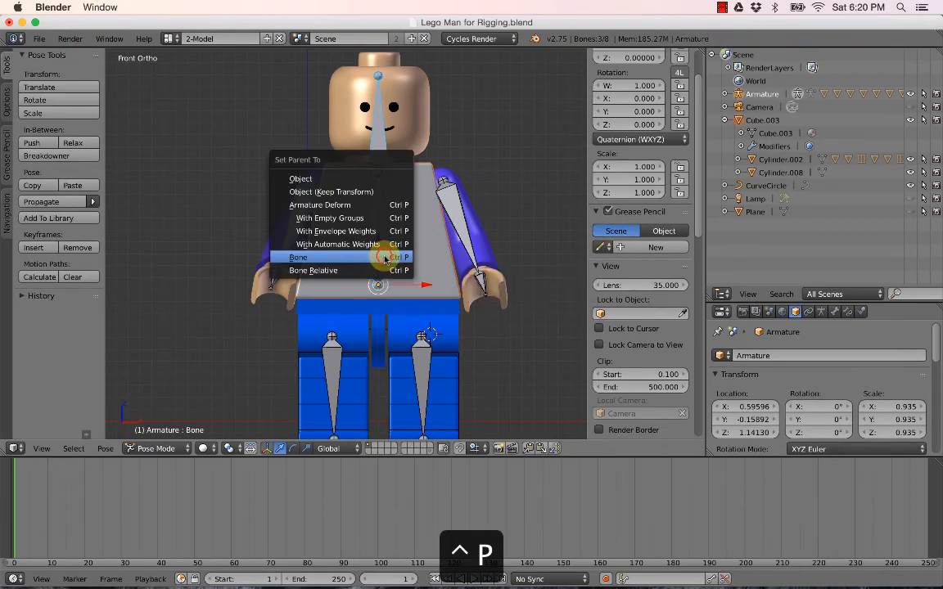
click(388, 258)
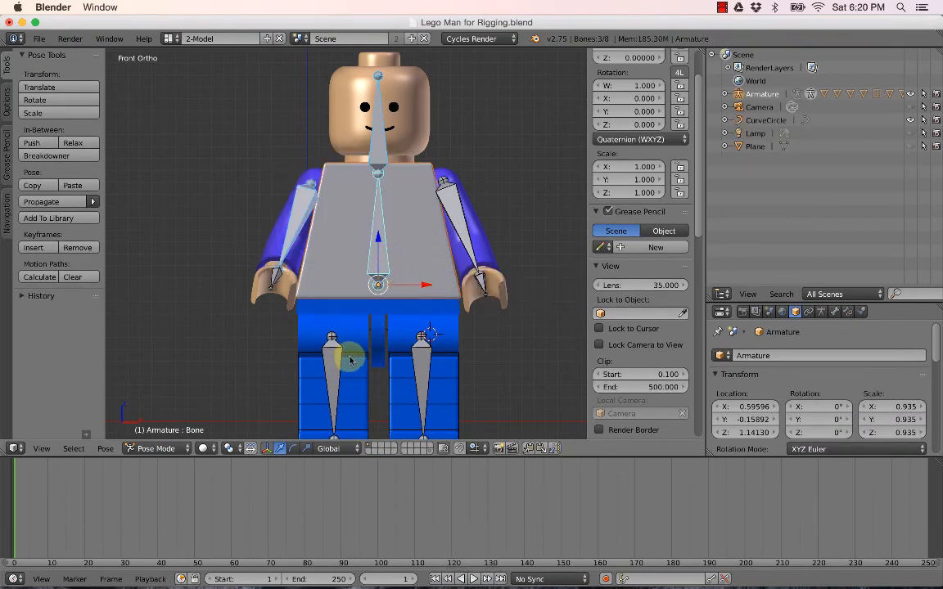
Parent the figure's right leg to the right leg bone with Bone parenting.
middle_drag(326, 358, 280, 246)
right_click(288, 244)
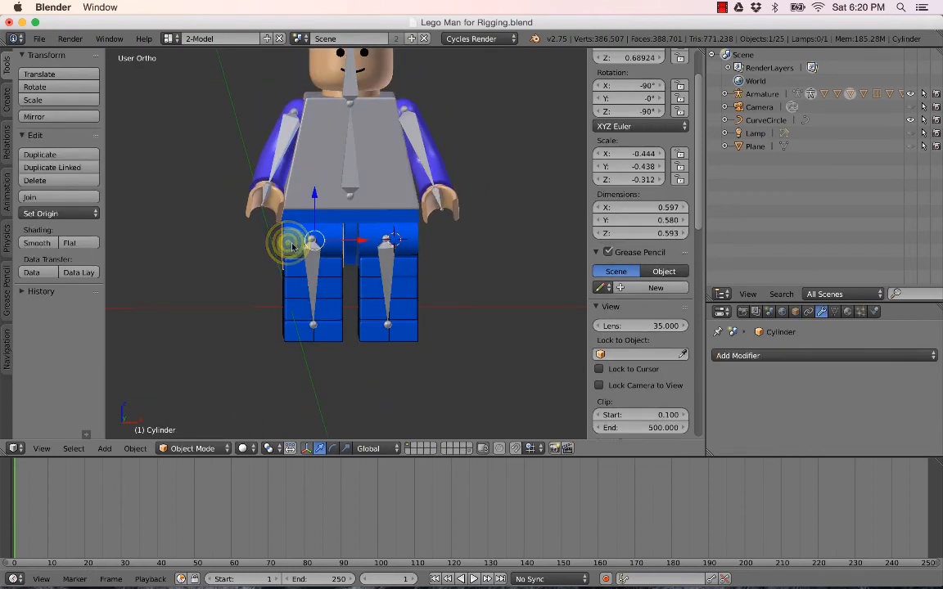
right_click(391, 239)
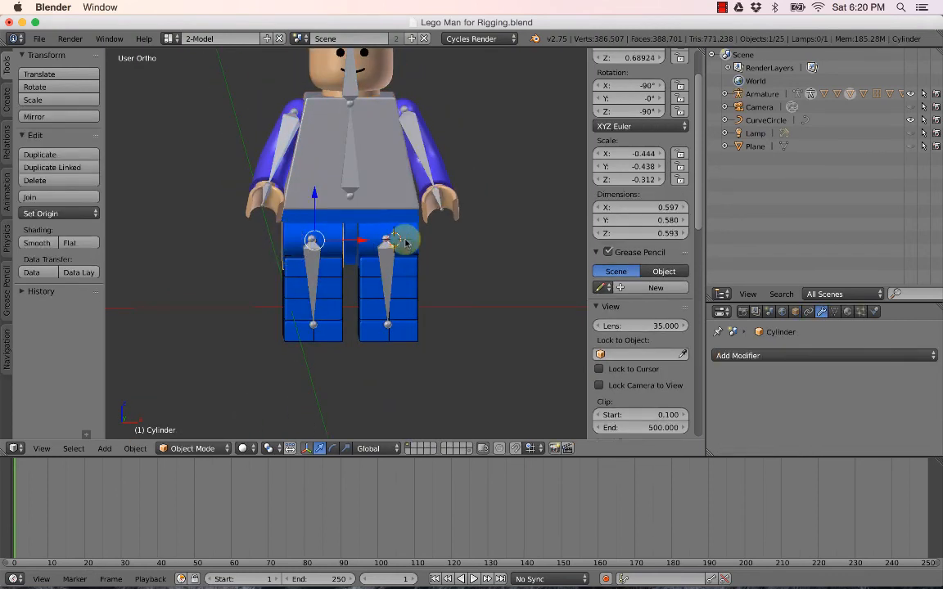
right_click(316, 275)
key(ctrl+p)
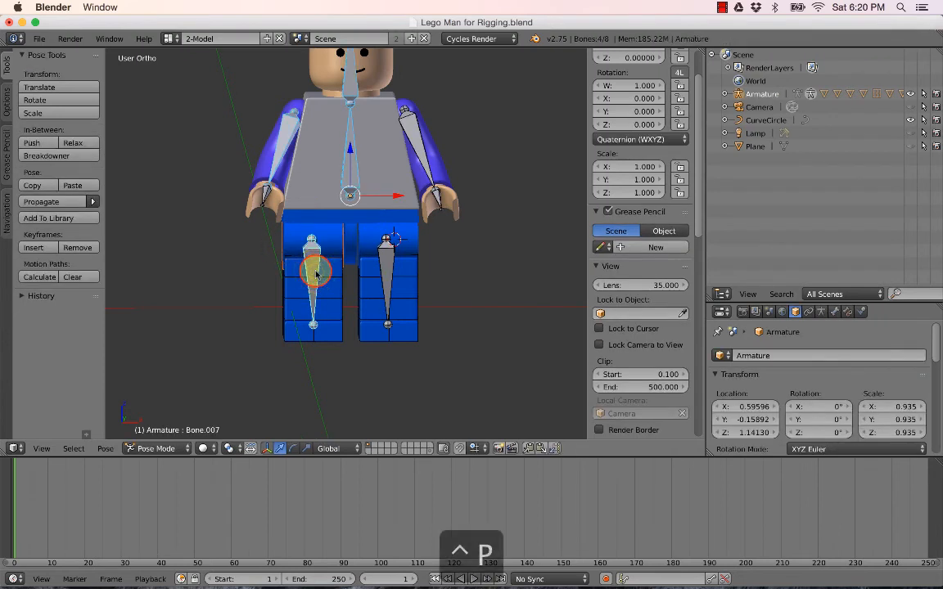
click(316, 270)
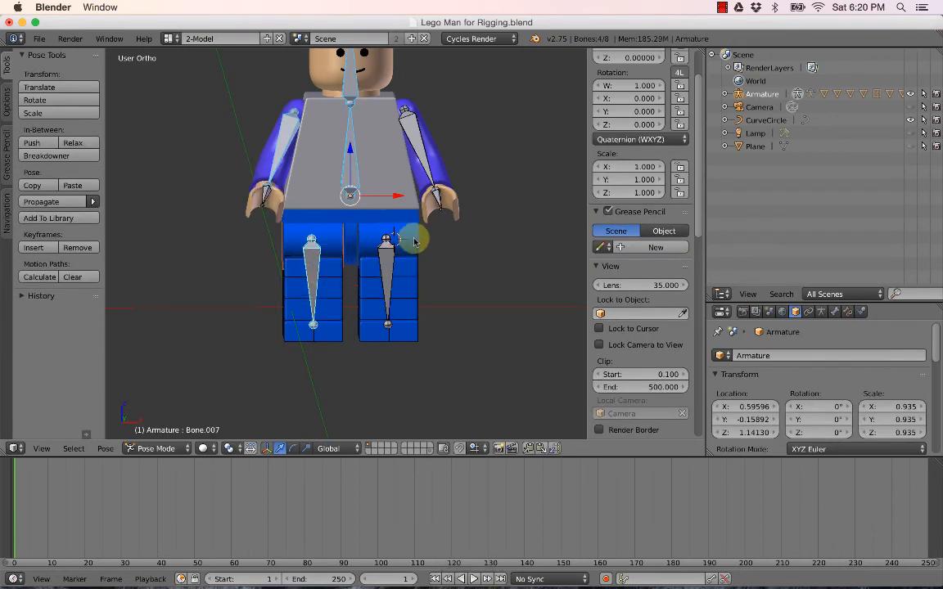
Parent the figure's left leg to the left leg bone with Bone parenting.
right_click(412, 237)
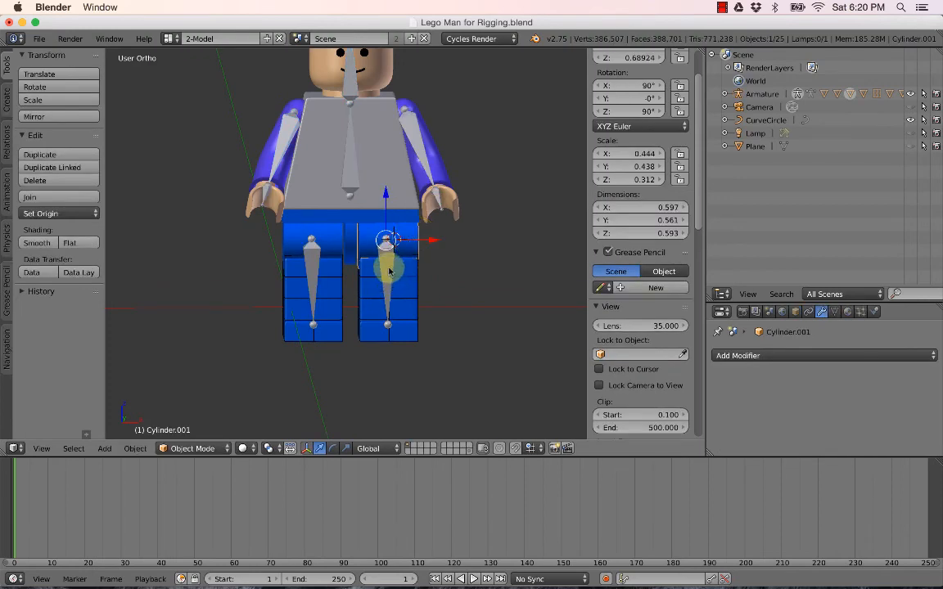
shift+right_click(389, 269)
key(ctrl+p)
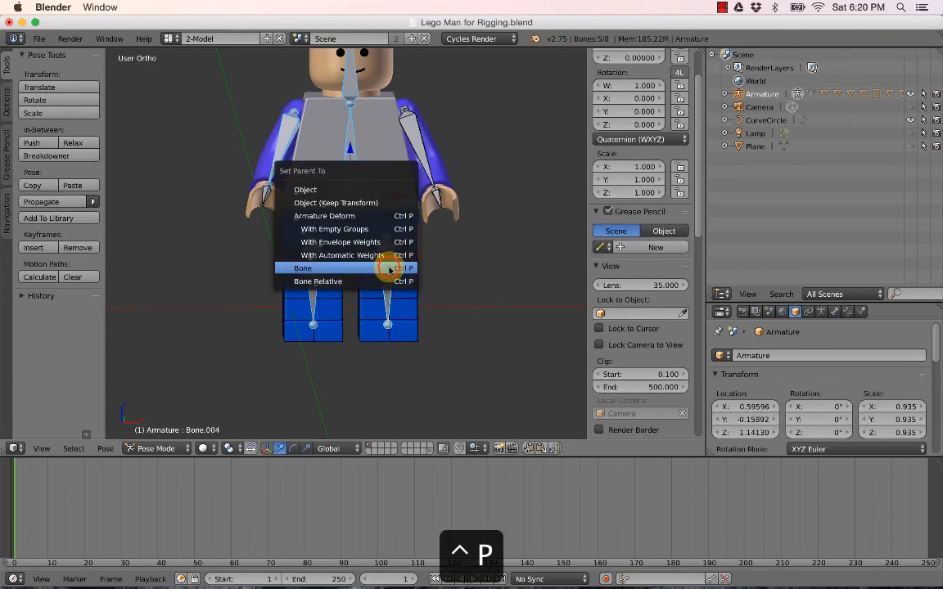
click(390, 268)
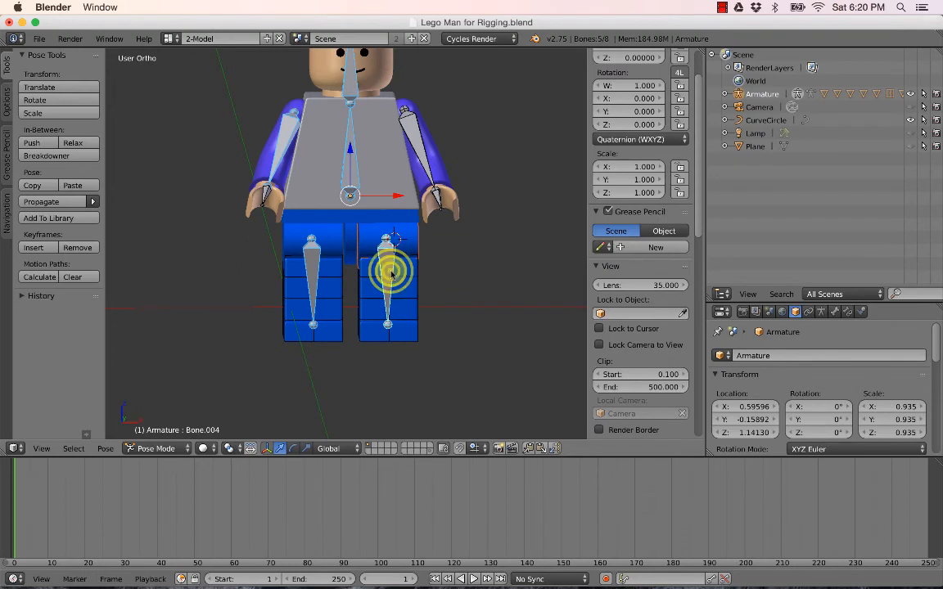
Test-rotate the left and right leg bones to check that the legs follow, cancelling each rotation.
right_click(391, 274)
key(r)
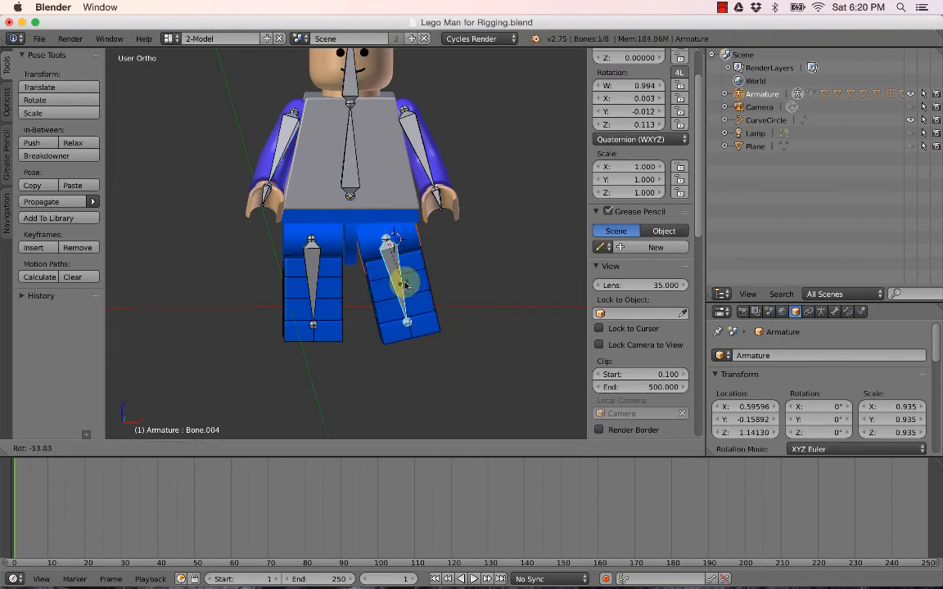
right_click(406, 280)
right_click(315, 270)
key(r)
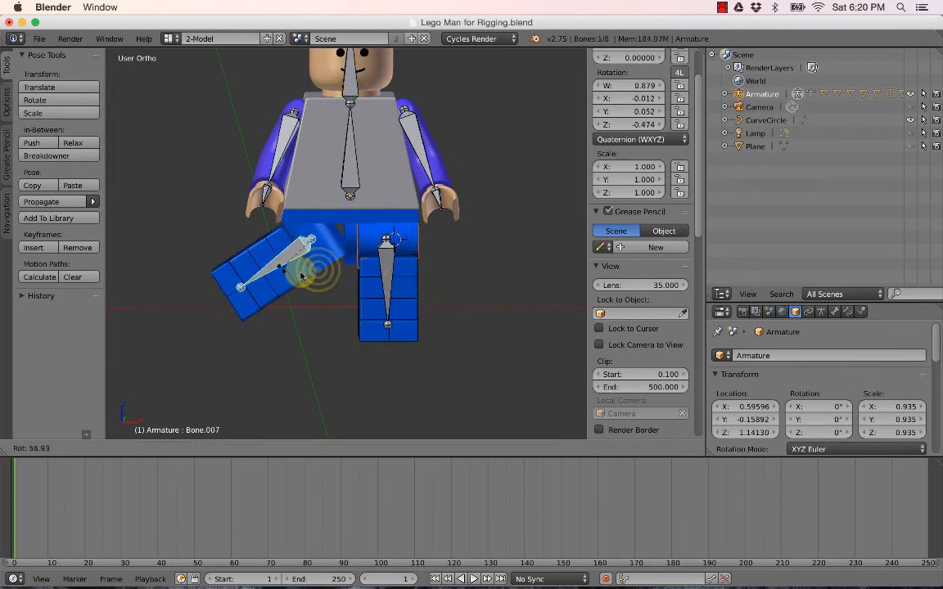
right_click(294, 274)
Test-rotate the left and right arm bones to check the arm movement, cancelling each rotation.
right_click(423, 146)
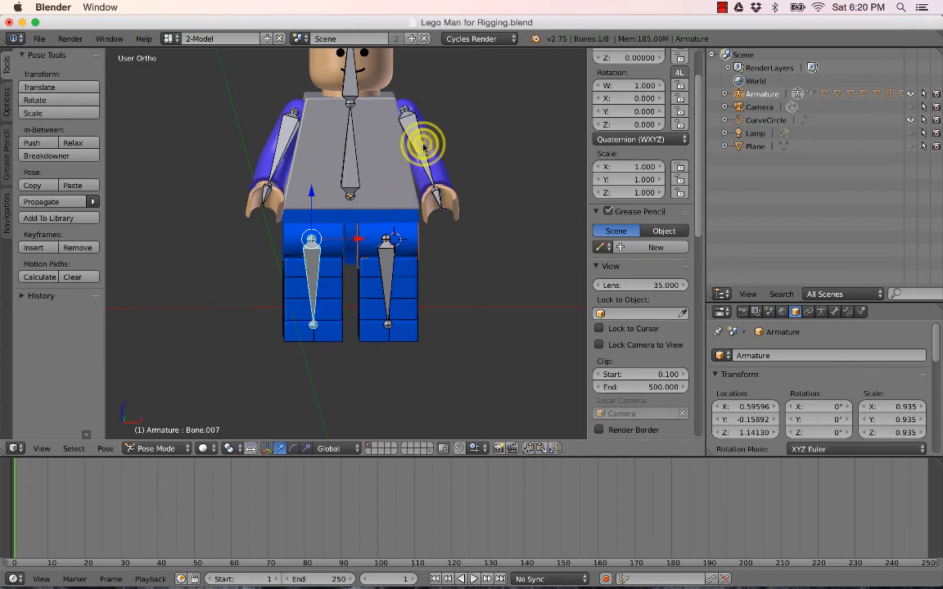
key(r)
right_click(462, 118)
right_click(285, 147)
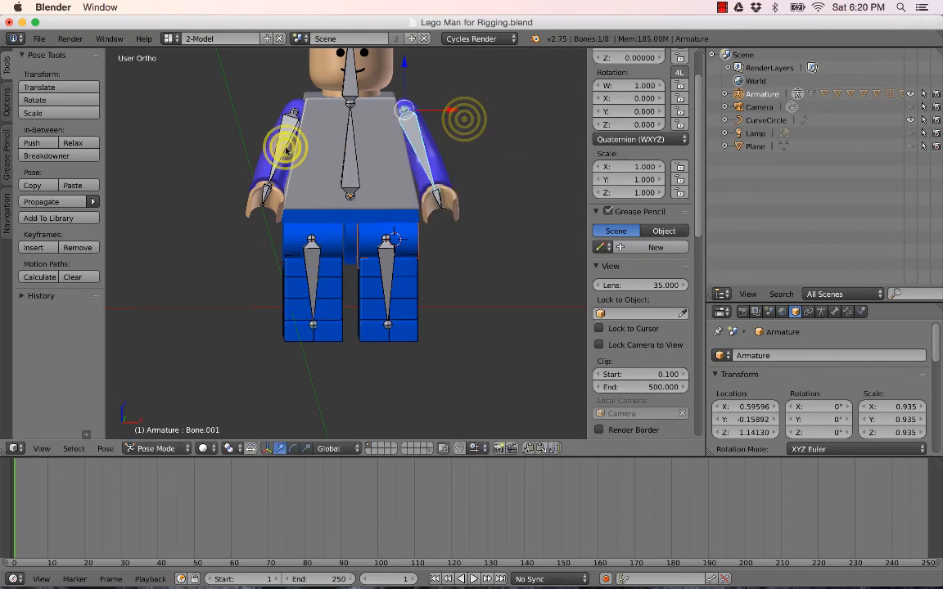
key(r)
right_click(342, 152)
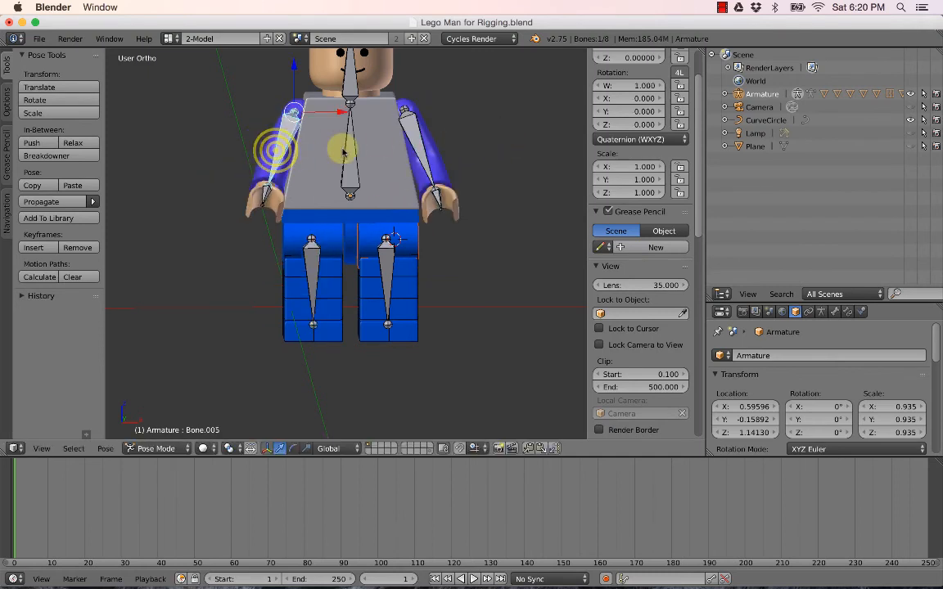
Test-rotate the central body bone to check that the whole figure follows it, cancelling the rotation.
right_click(357, 169)
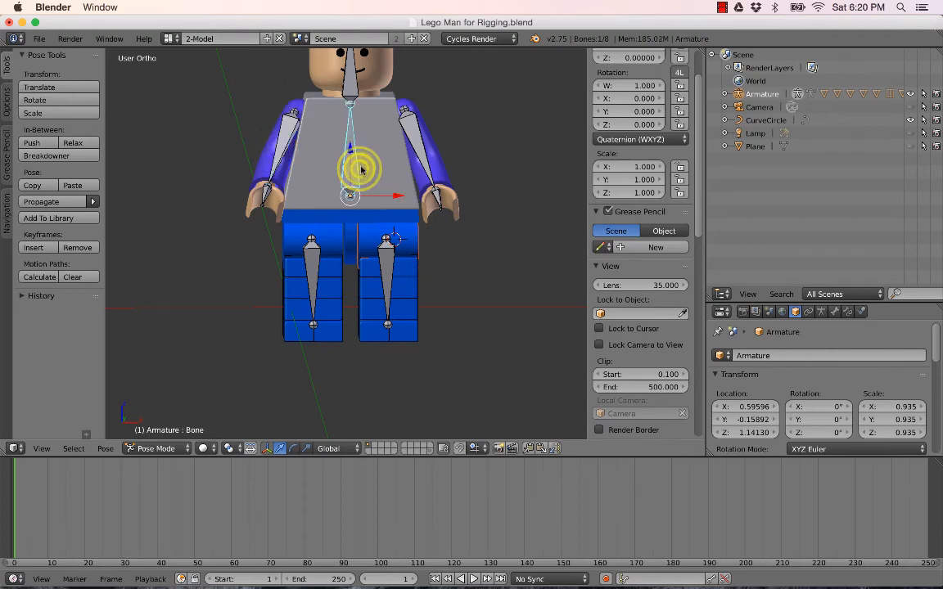
key(r)
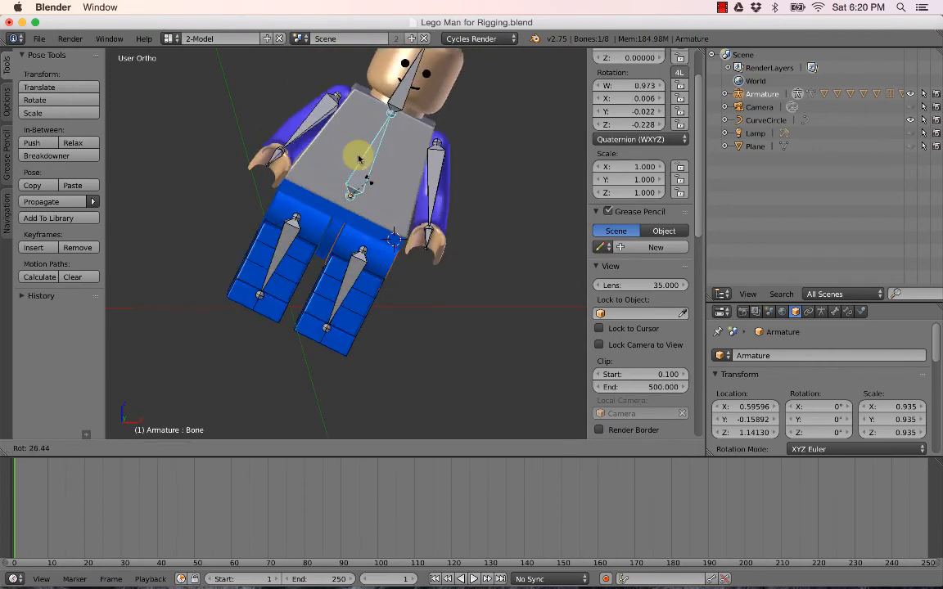
right_click(362, 164)
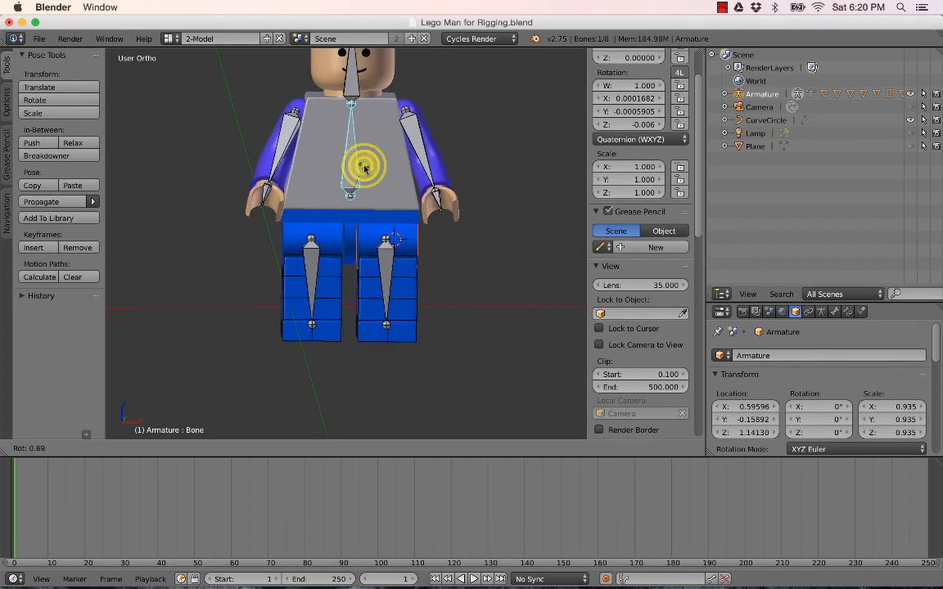
right_click(352, 167)
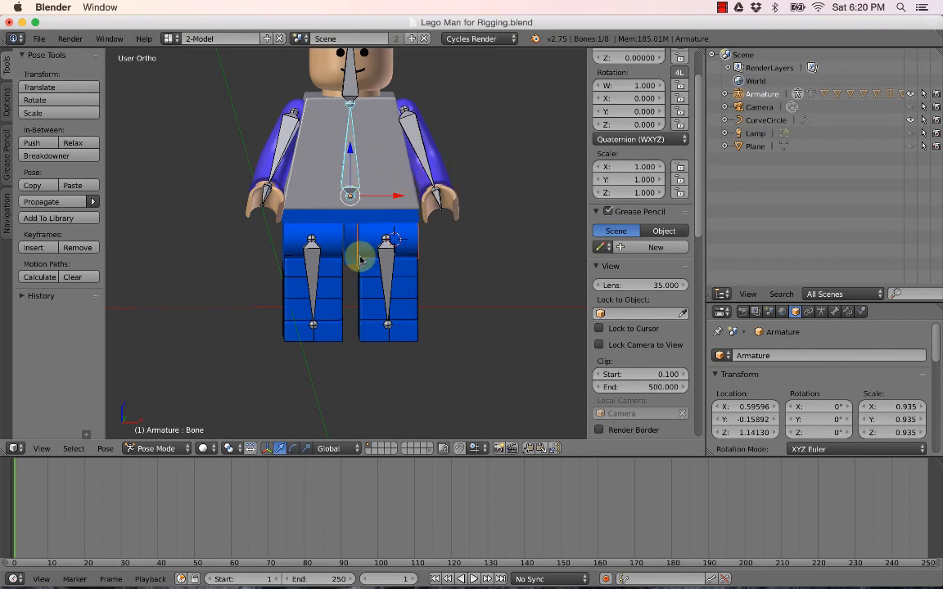
Test-rotate the left arm bone and the left hand bone in front view, cancelling each rotation.
scroll(360, 260, down, 4)
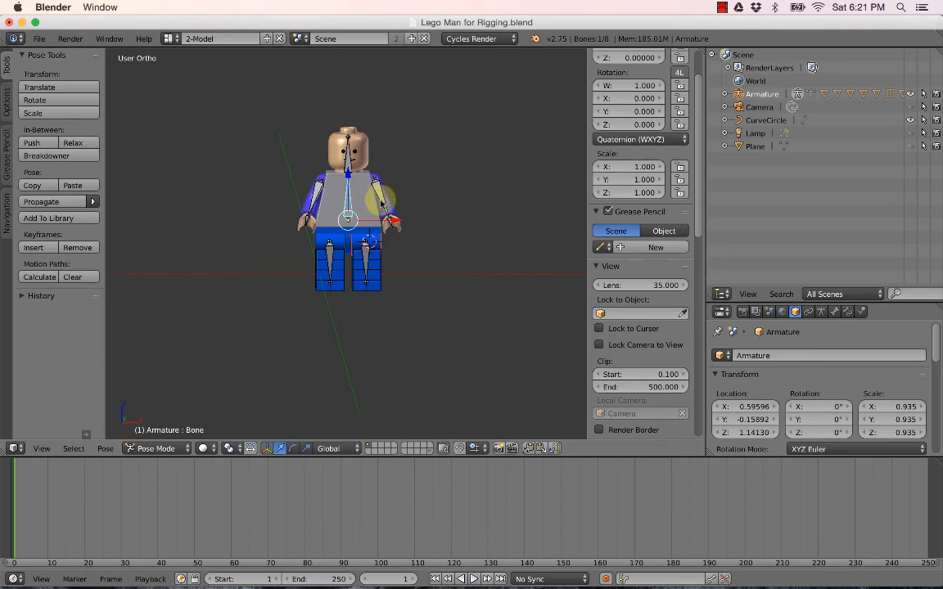
key(KP_1)
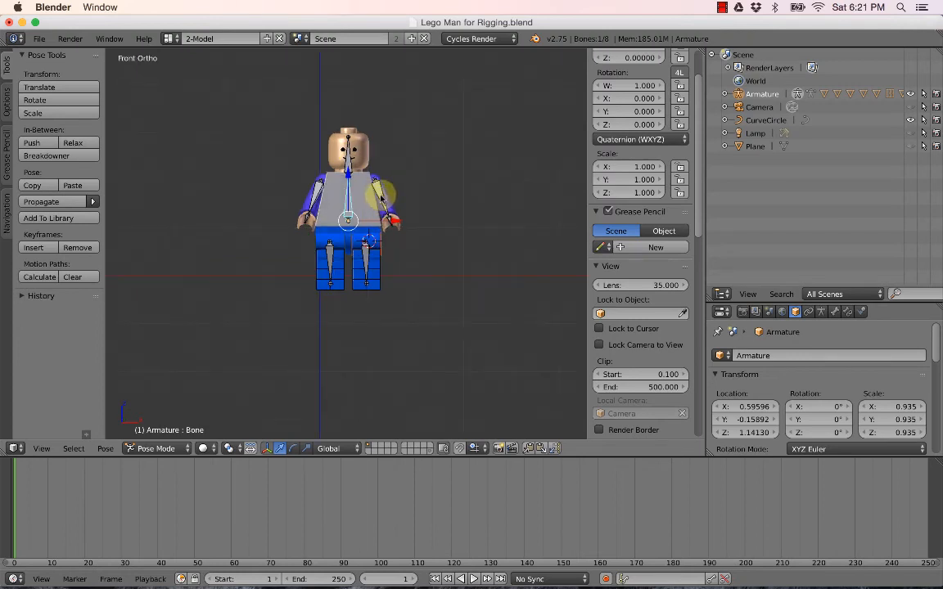
right_click(380, 196)
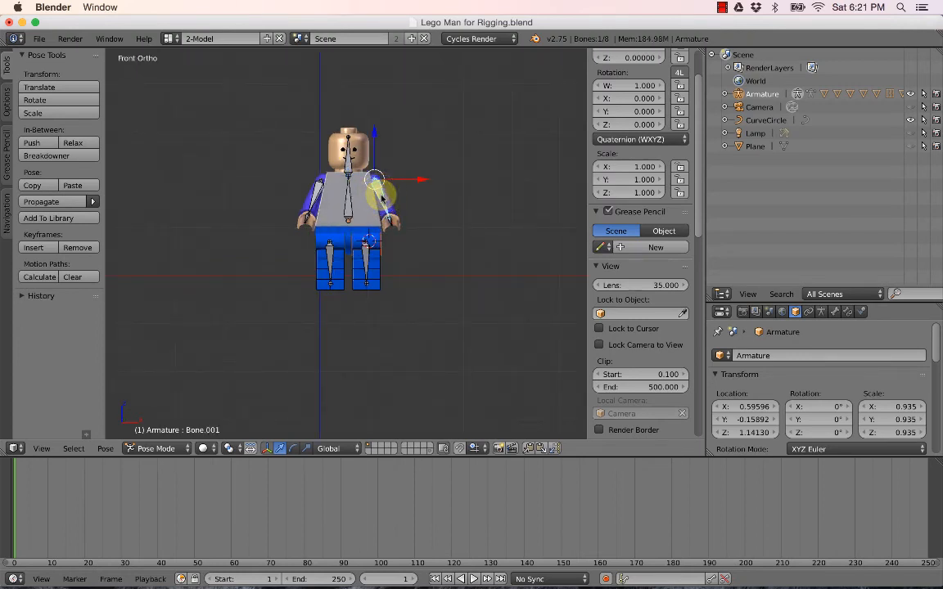
key(r)
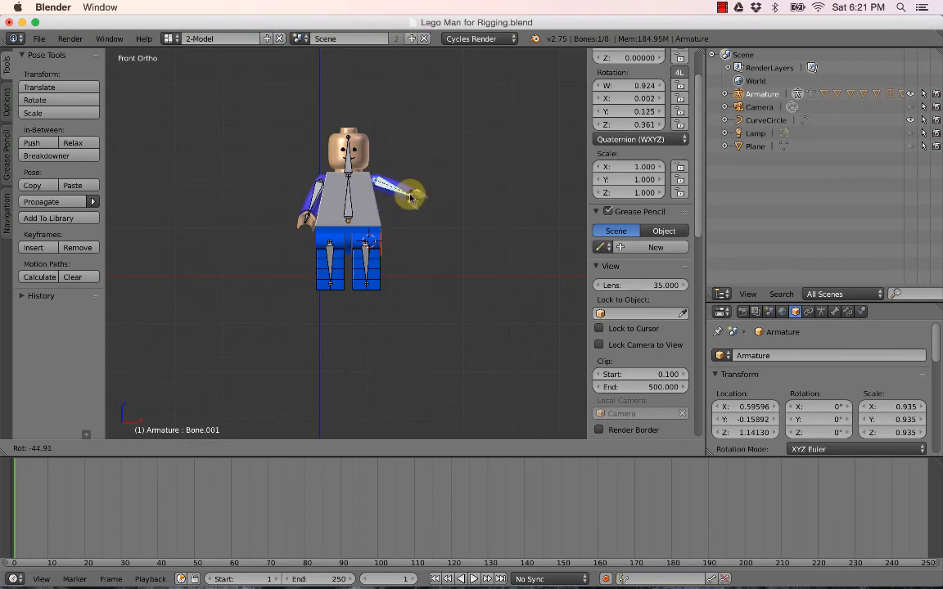
right_click(412, 196)
right_click(386, 222)
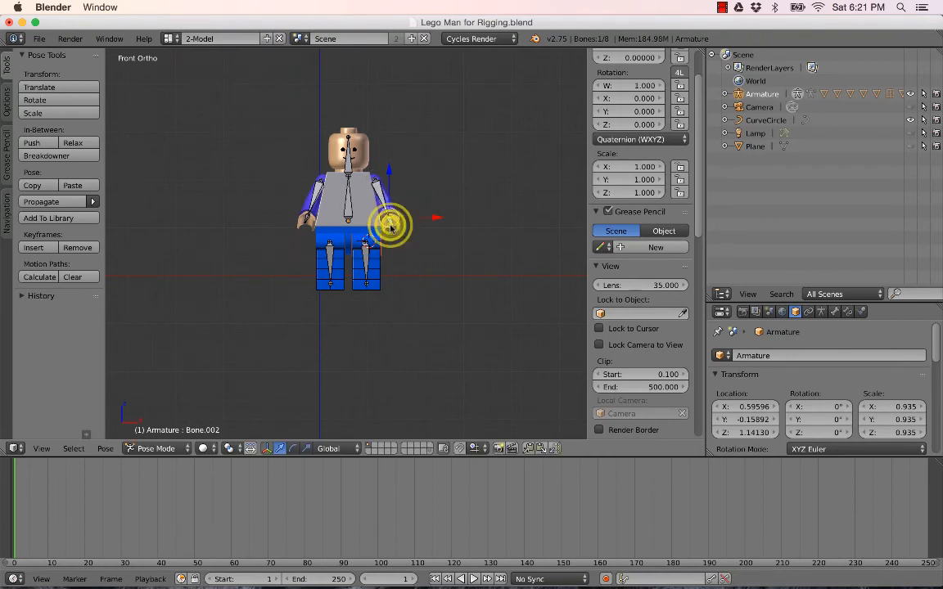
key(r)
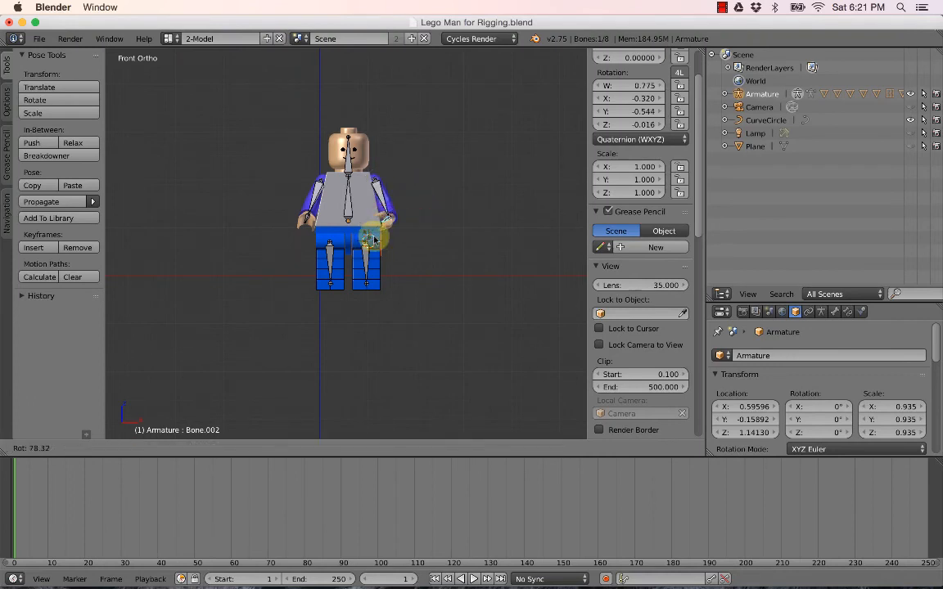
right_click(394, 237)
Test-rotate the left arm bone from an angled view to check that the arm and hand follow, cancelling the rotation.
right_click(381, 198)
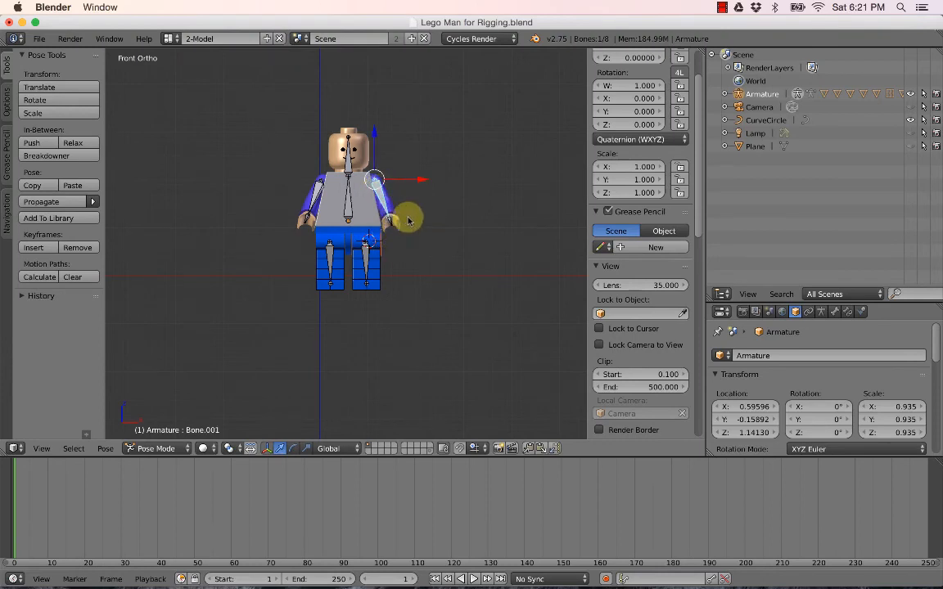
scroll(401, 214, up, 4)
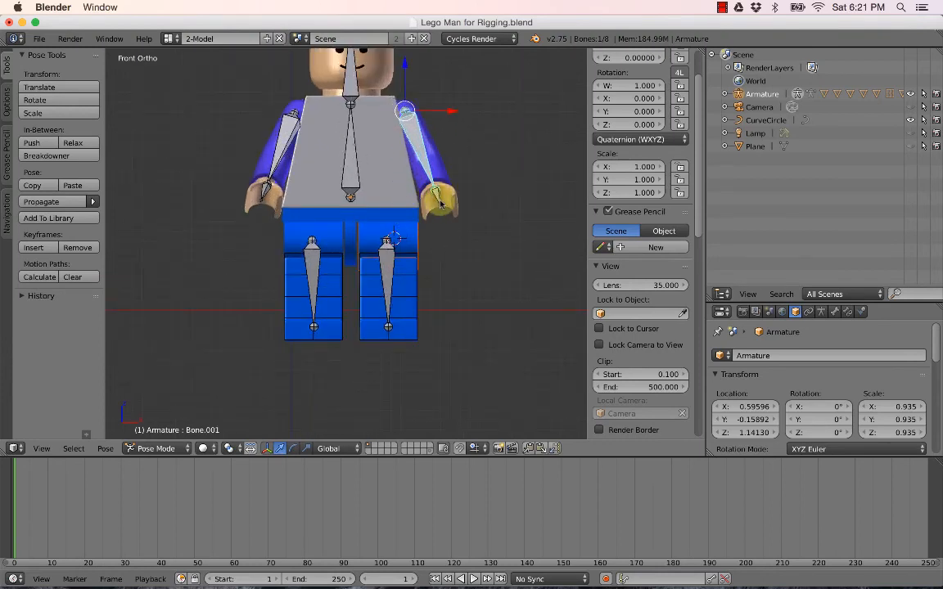
right_click(439, 201)
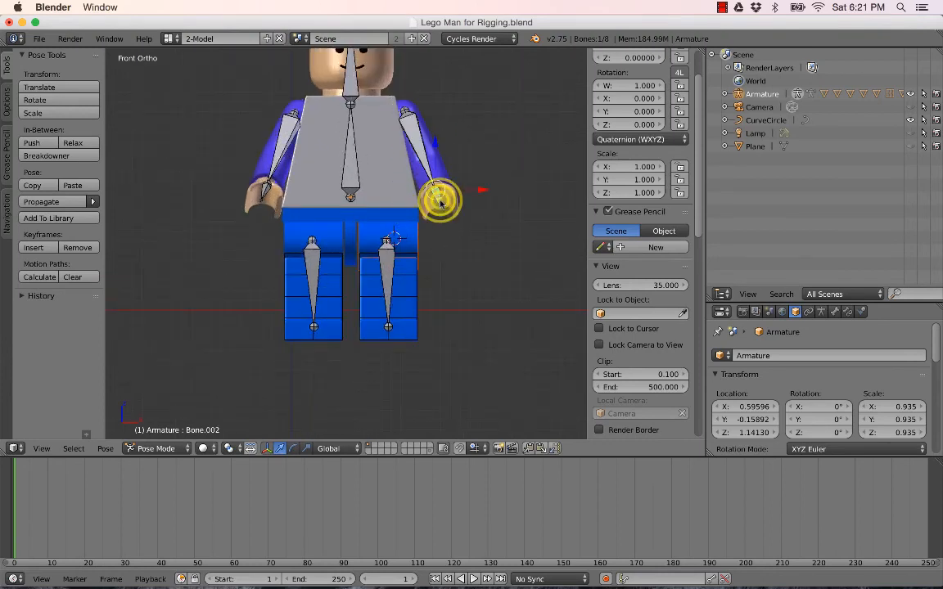
right_click(422, 130)
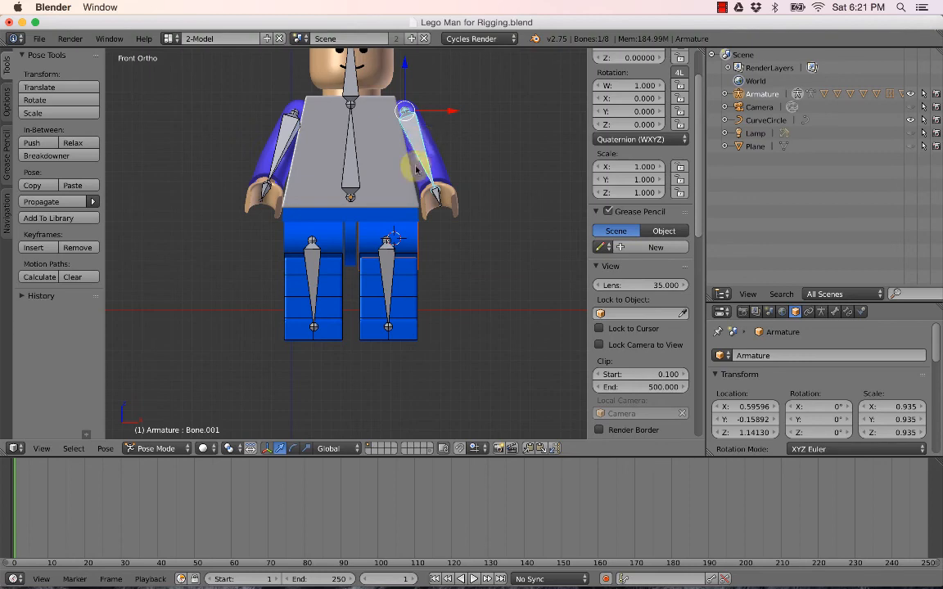
middle_drag(389, 179, 424, 185)
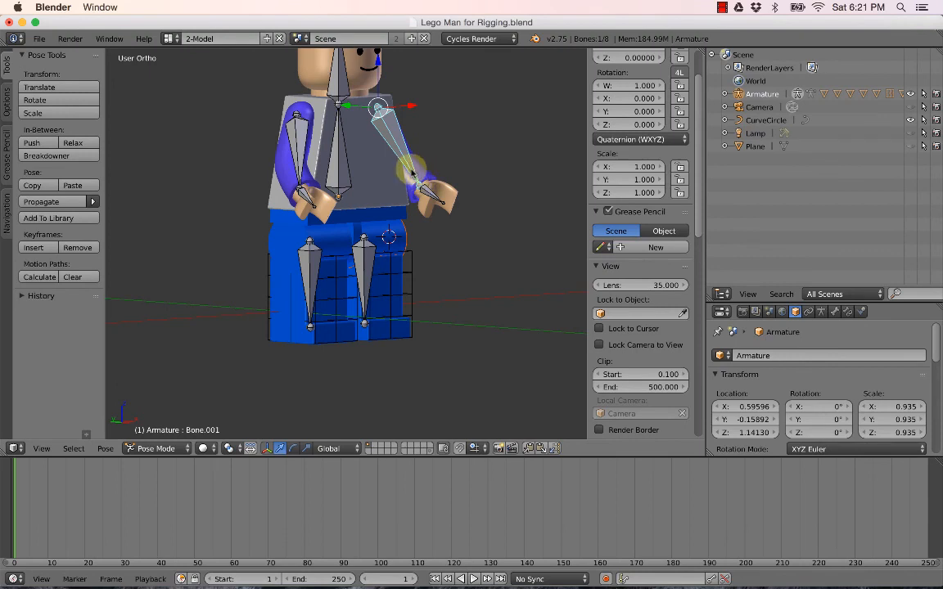
key(r)
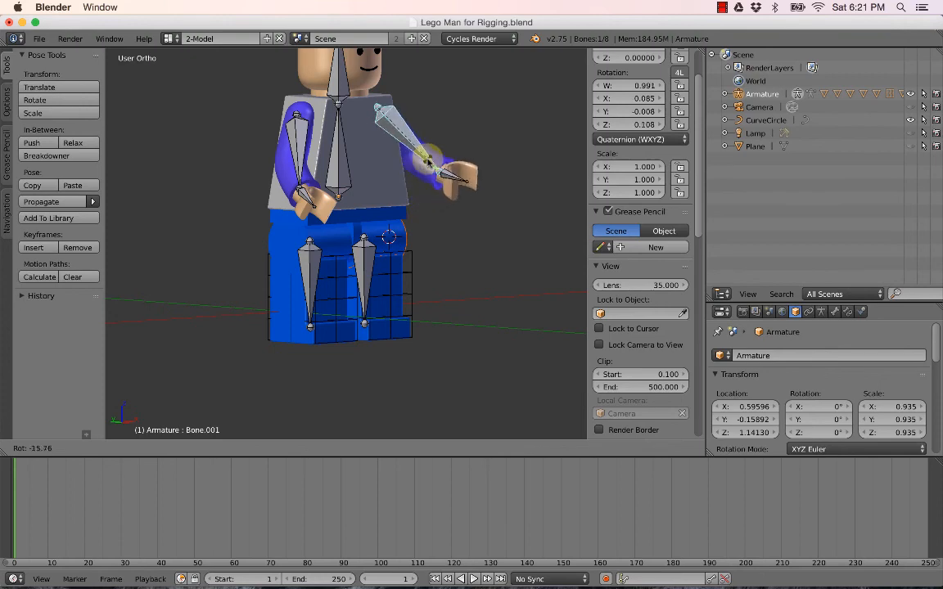
right_click(425, 161)
Rotate the left arm bone in the right side view to raise the arm forward to roughly horizontal.
middle_drag(488, 167, 439, 171)
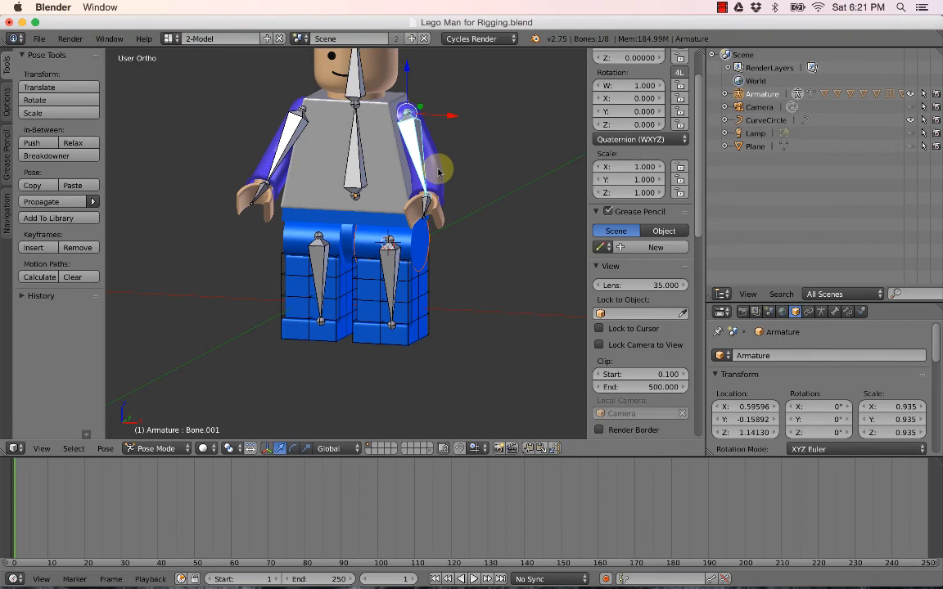
key(KP_3)
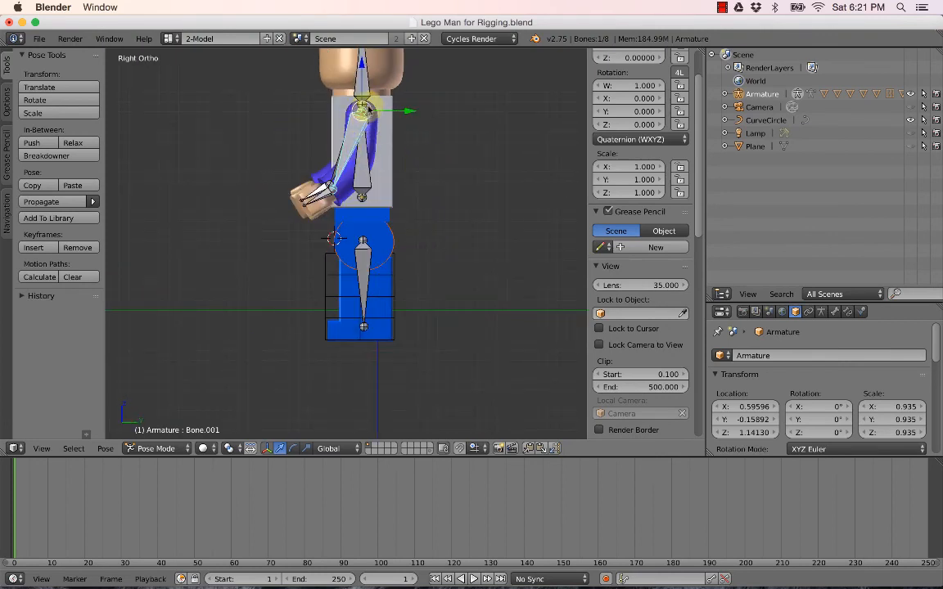
key(r)
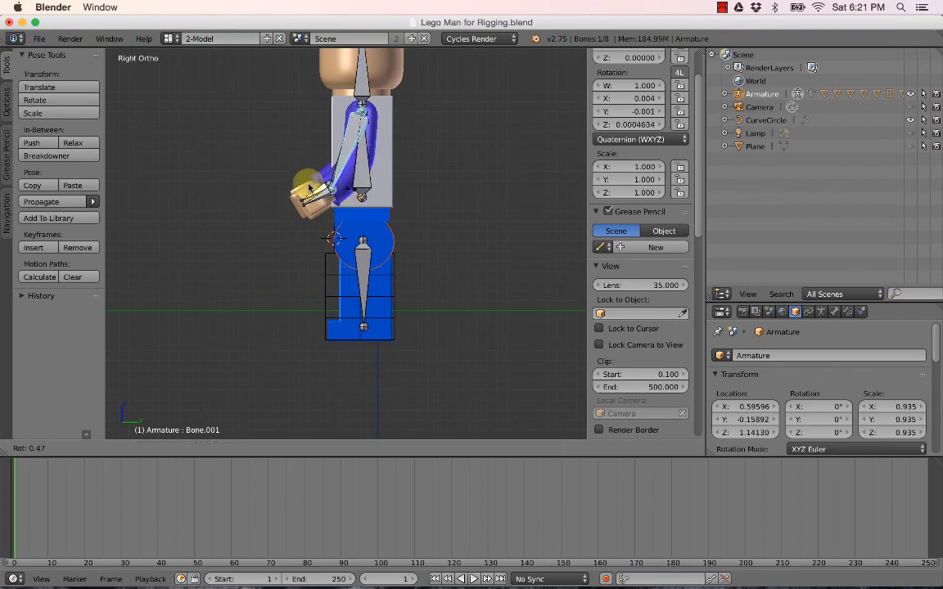
click(256, 121)
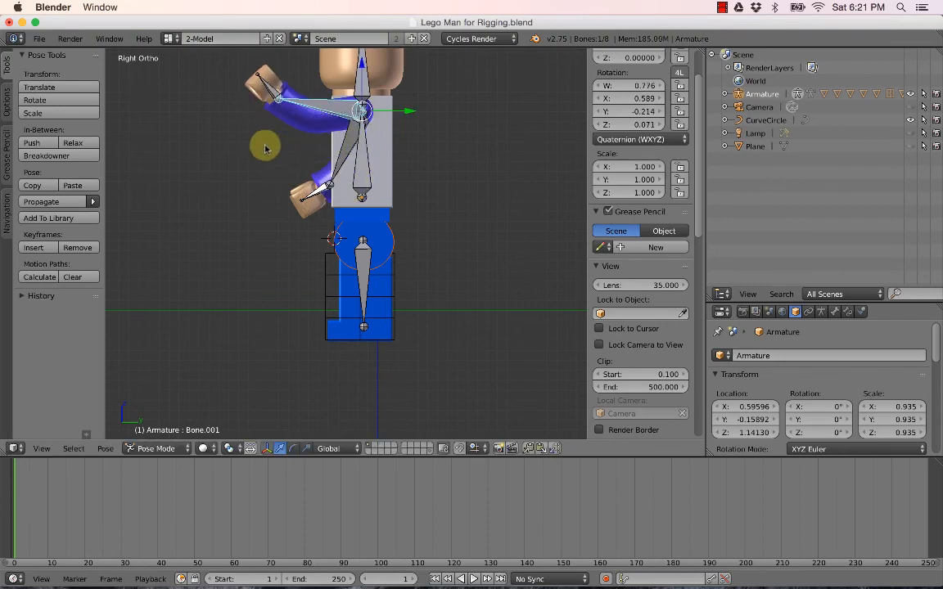
middle_drag(263, 143, 331, 139)
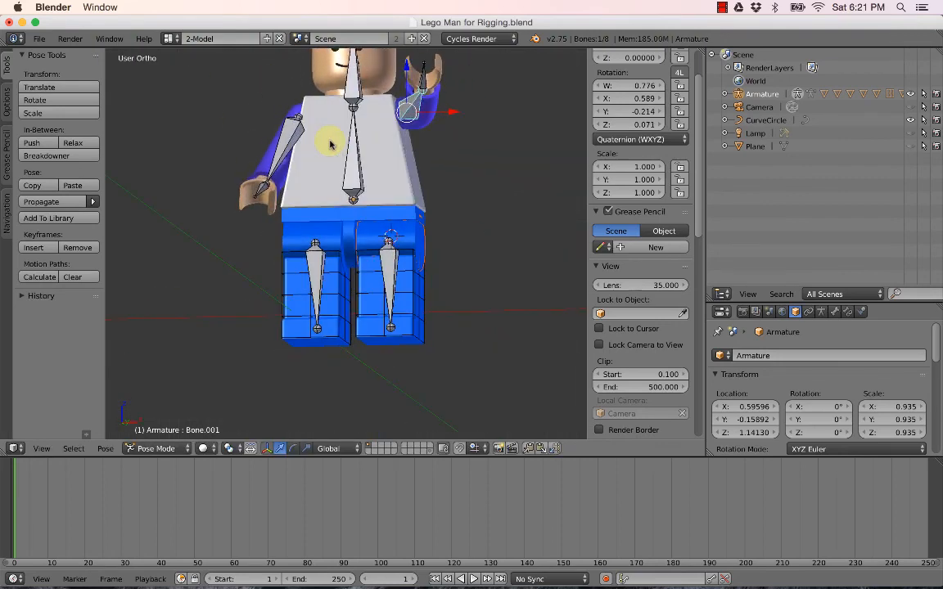
Rotate the left leg bone in the right side view to lift the leg forward to nearly horizontal.
key(KP_3)
right_click(367, 270)
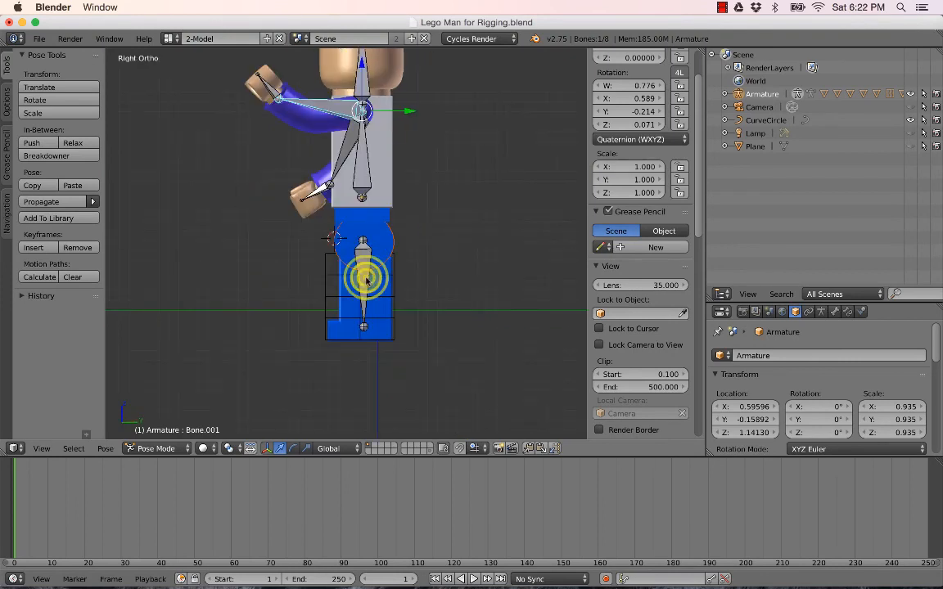
key(r)
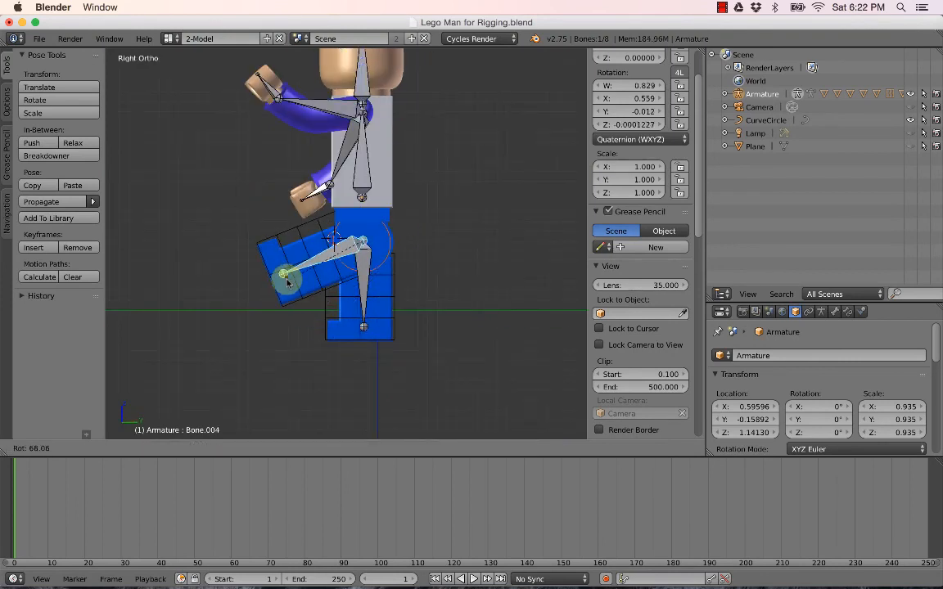
click(278, 260)
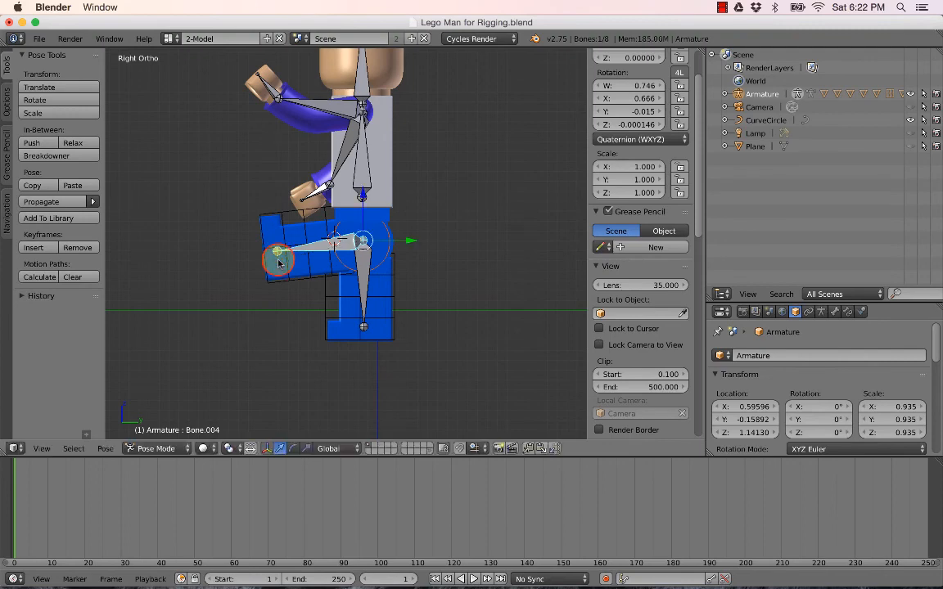
middle_drag(297, 270, 370, 273)
Rotate the head bone in top view to turn the face toward the figure's lowered arm.
right_click(355, 86)
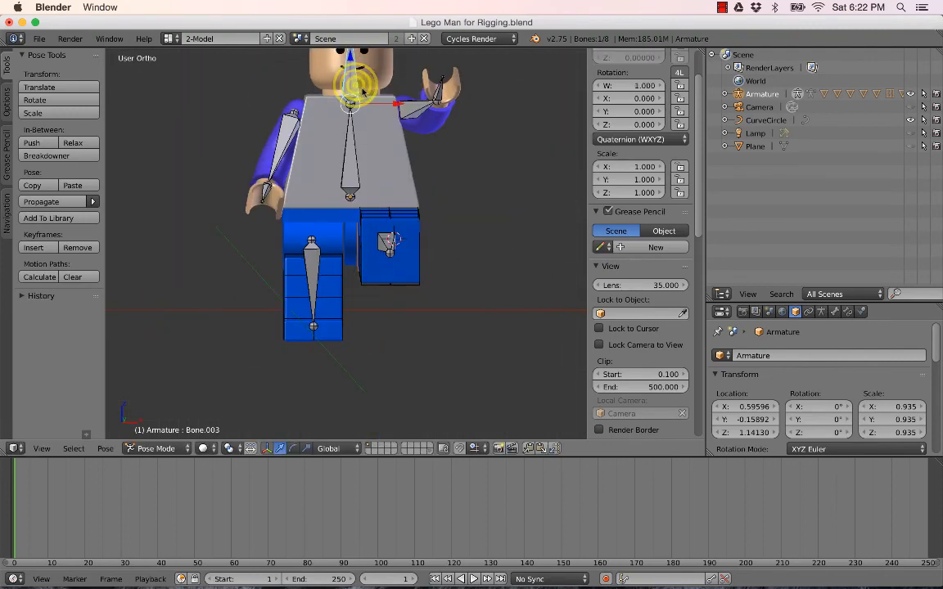
key(r)
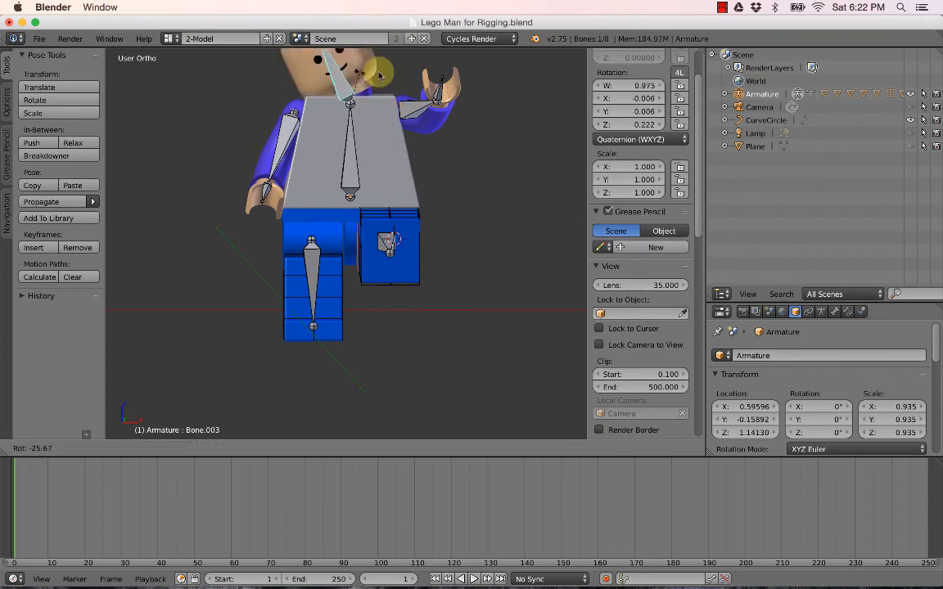
right_click(376, 65)
key(KP_7)
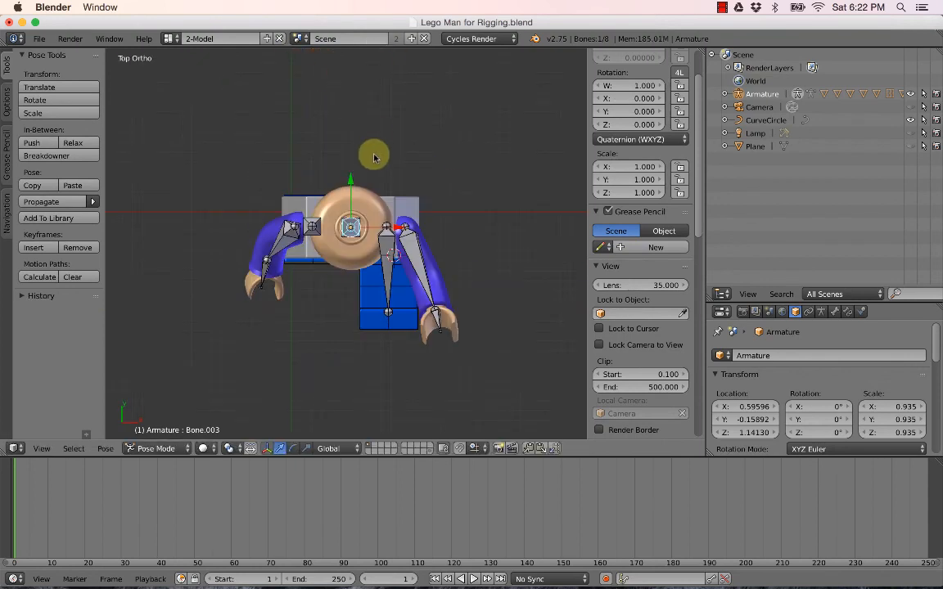
key(r)
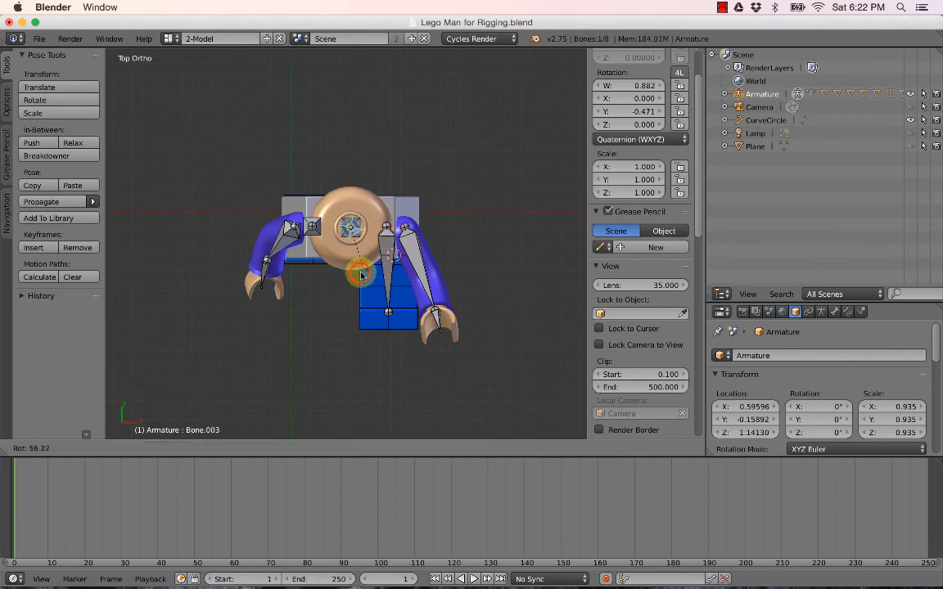
click(344, 307)
middle_drag(344, 306, 387, 228)
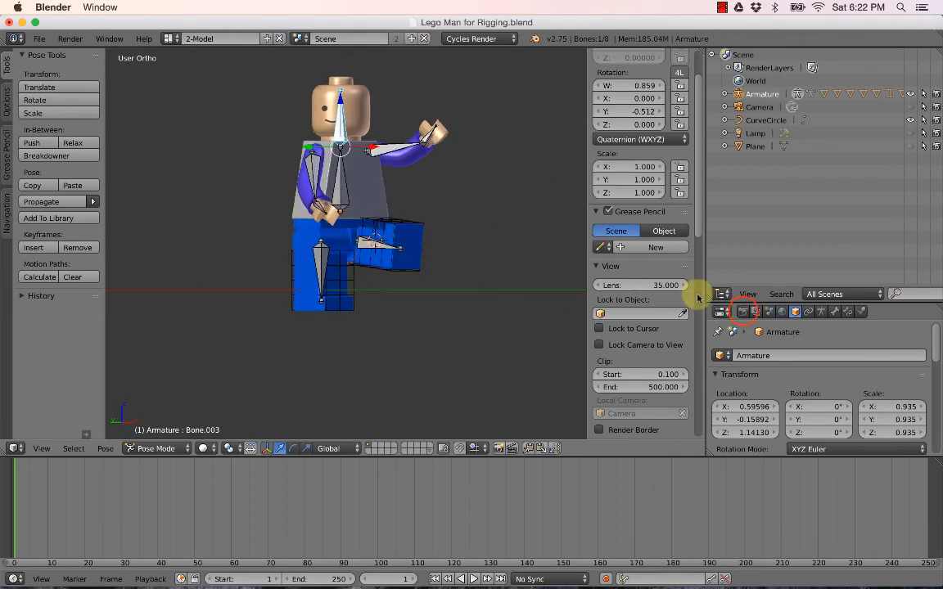
Render a still image of the posed Lego man and return to the 3D view.
click(742, 312)
click(767, 370)
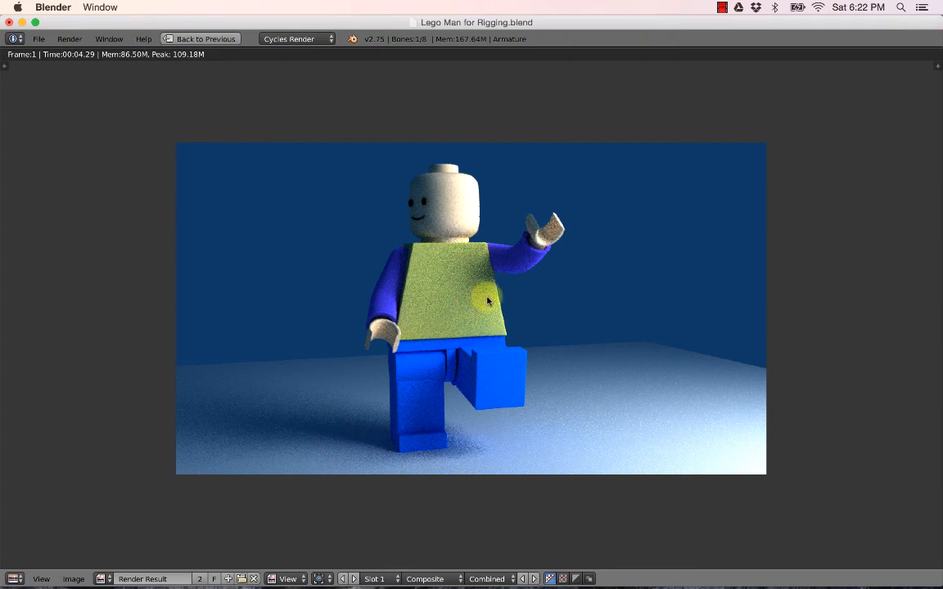
key(Escape)
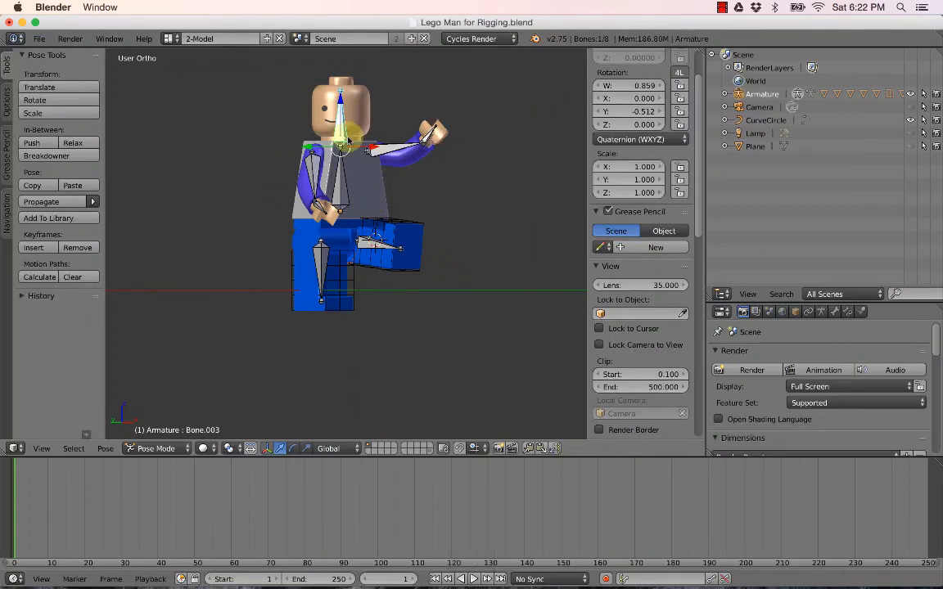
scroll(360, 156, down, 2)
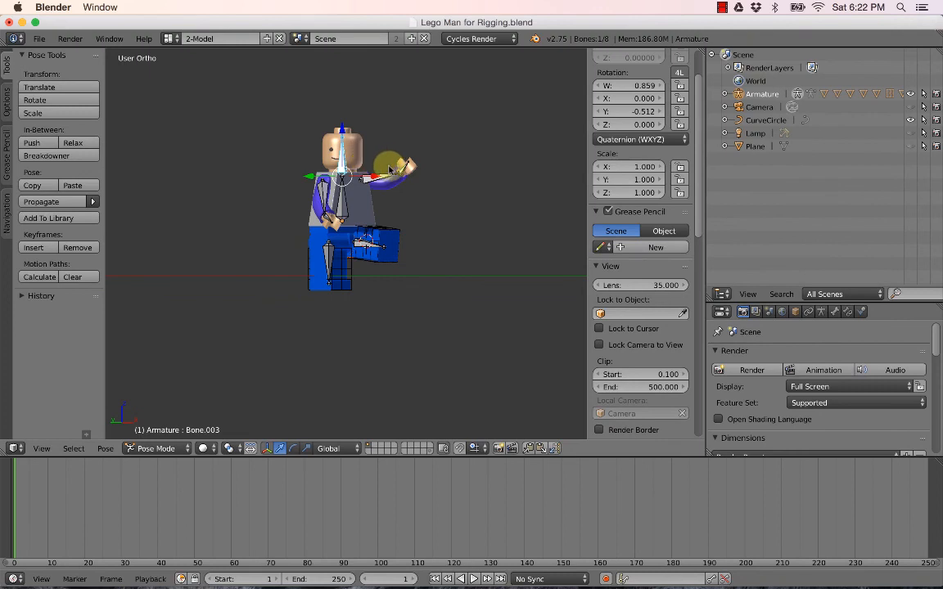
mouse_move(379, 210)
middle_down()
mouse_move(341, 209)
mouse_move(391, 209)
middle_up()
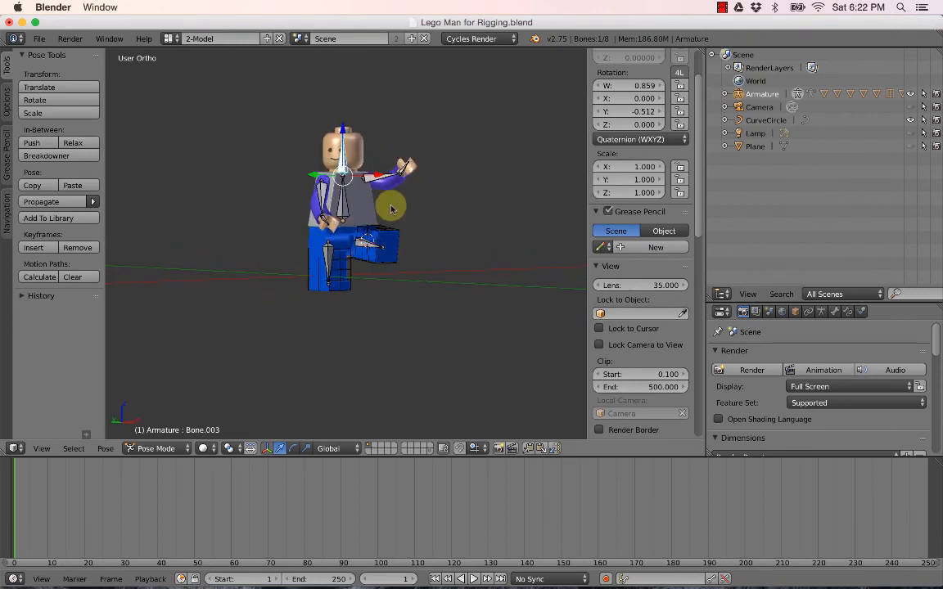